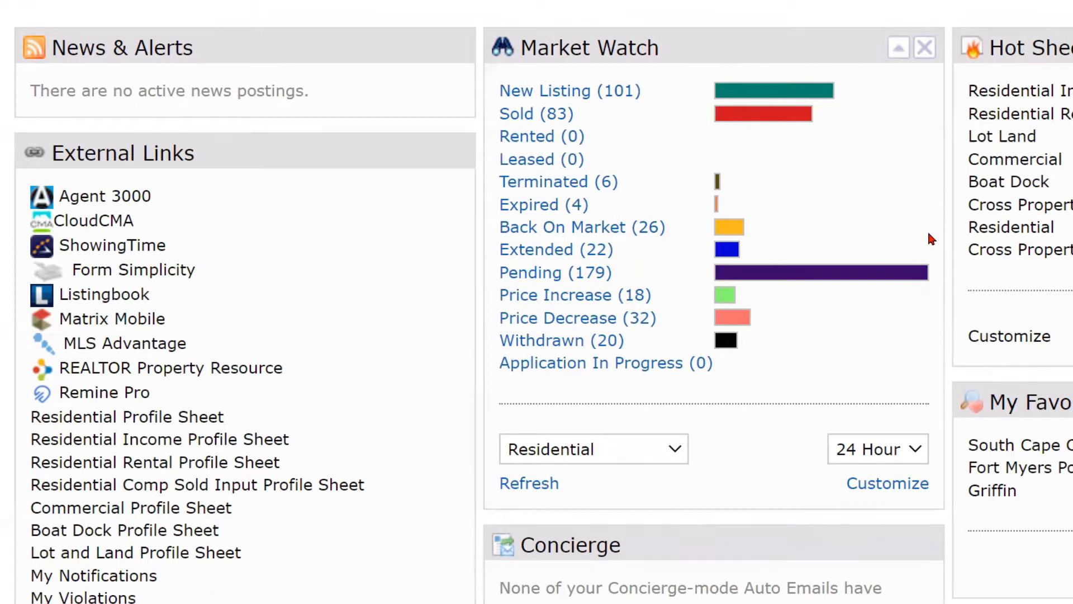
Open the Residential Profile Sheet 11.7.18 PDF from the dashboard's External Links.
left_click(169, 425)
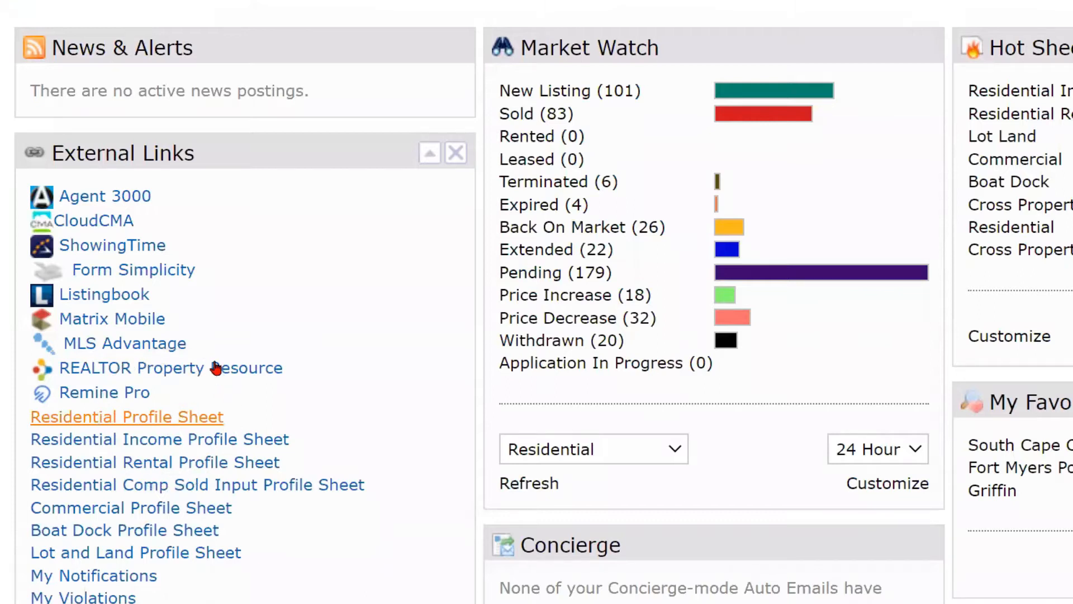
scroll(237, 298, "up", 4)
mouse_move(348, 103)
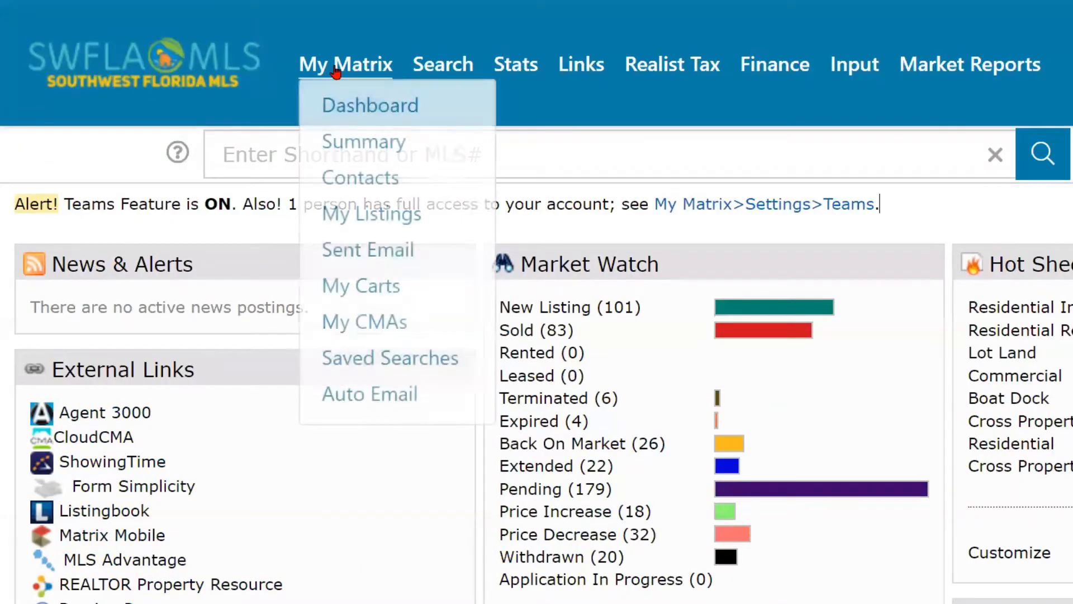
scroll(216, 415, "down", 5)
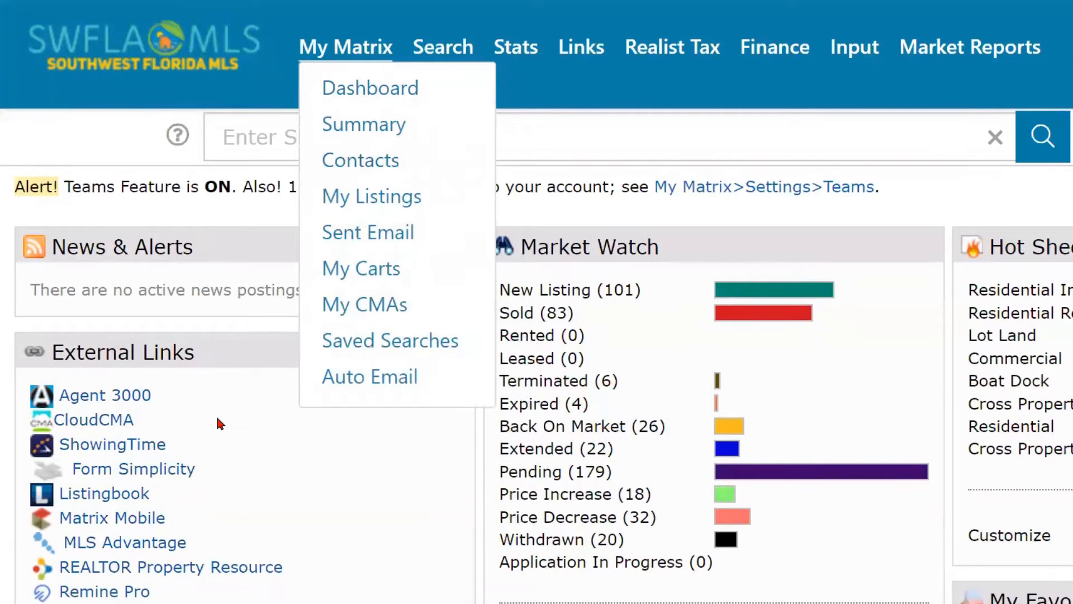
key("ctrl")
key("ctrl")
key("ctrl")
key("ctrl")
key("ctrl")
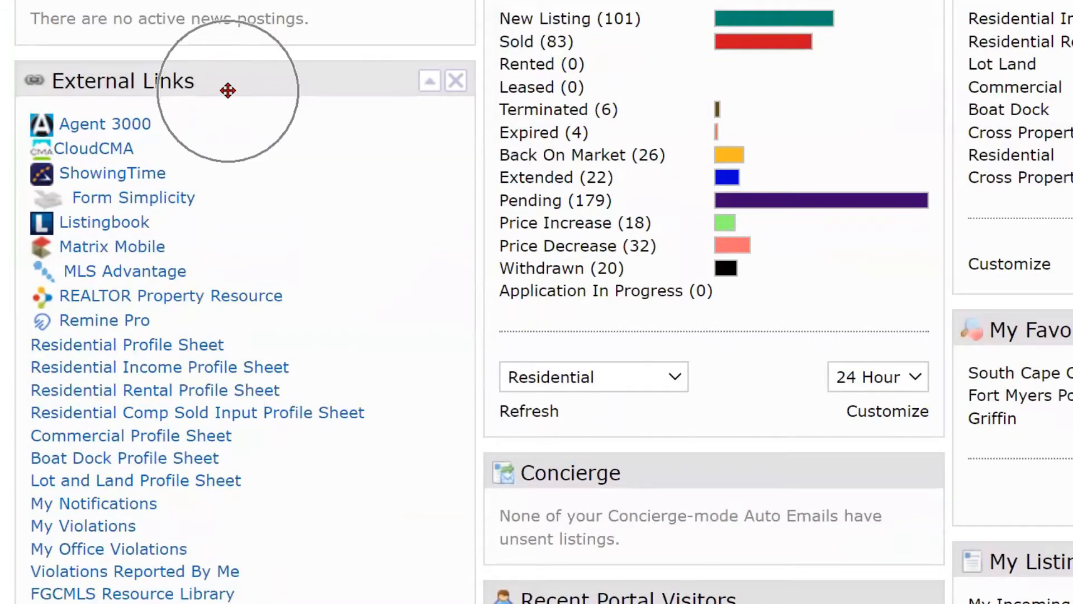
scroll(260, 270, "down", 2)
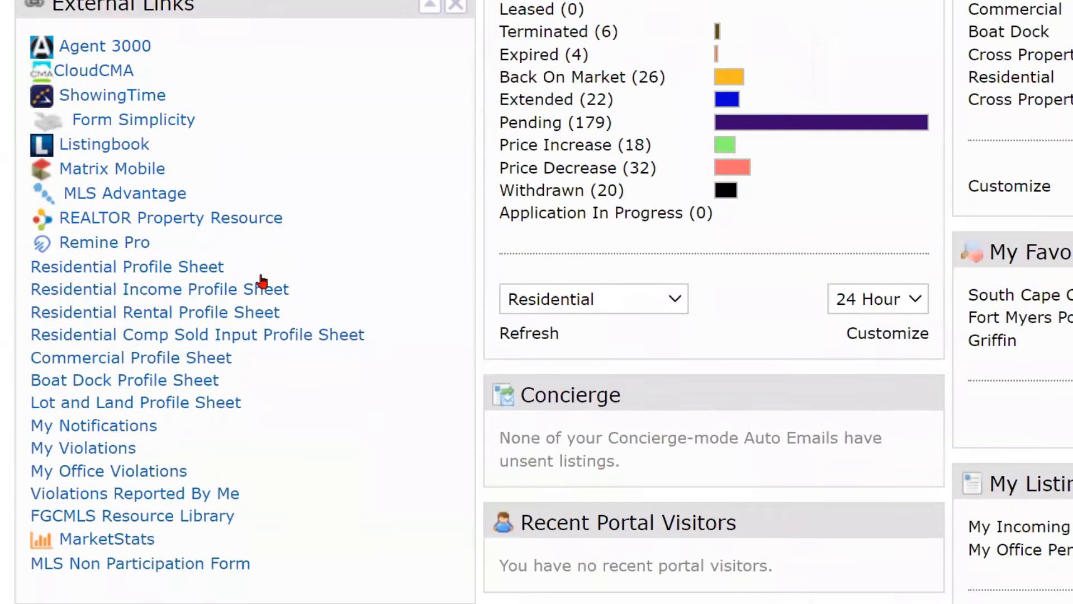
scroll(261, 275, "down", 1)
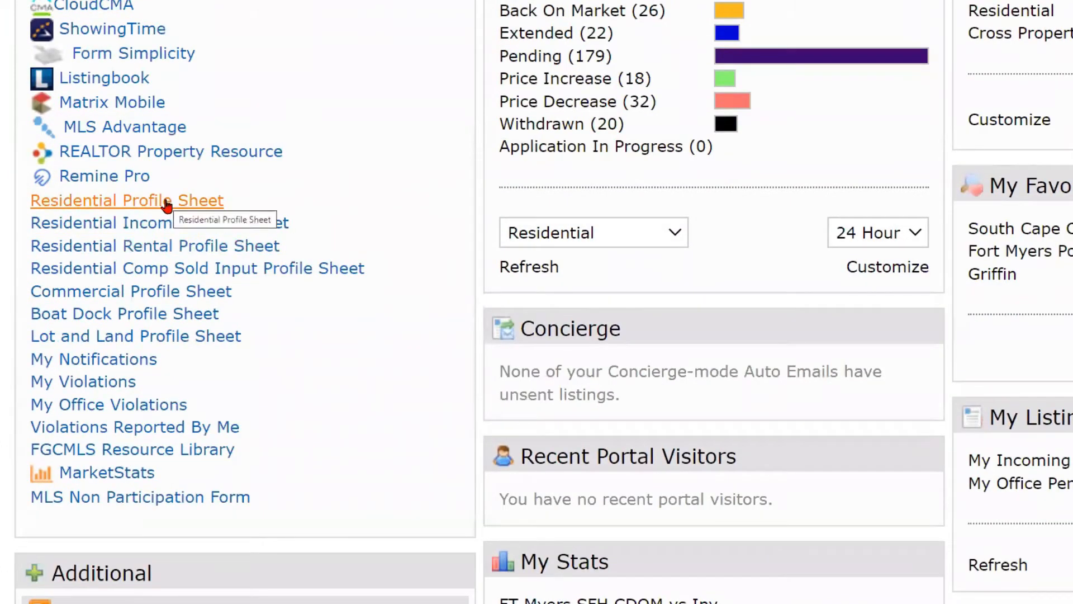
scroll(166, 205, "up", 2)
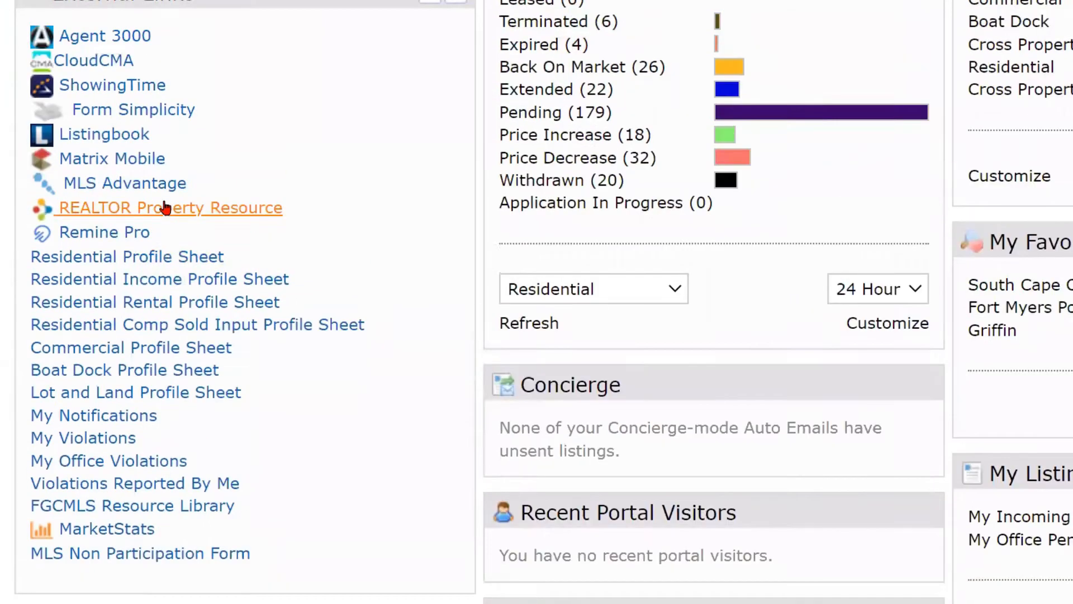
scroll(218, 197, "down", 2)
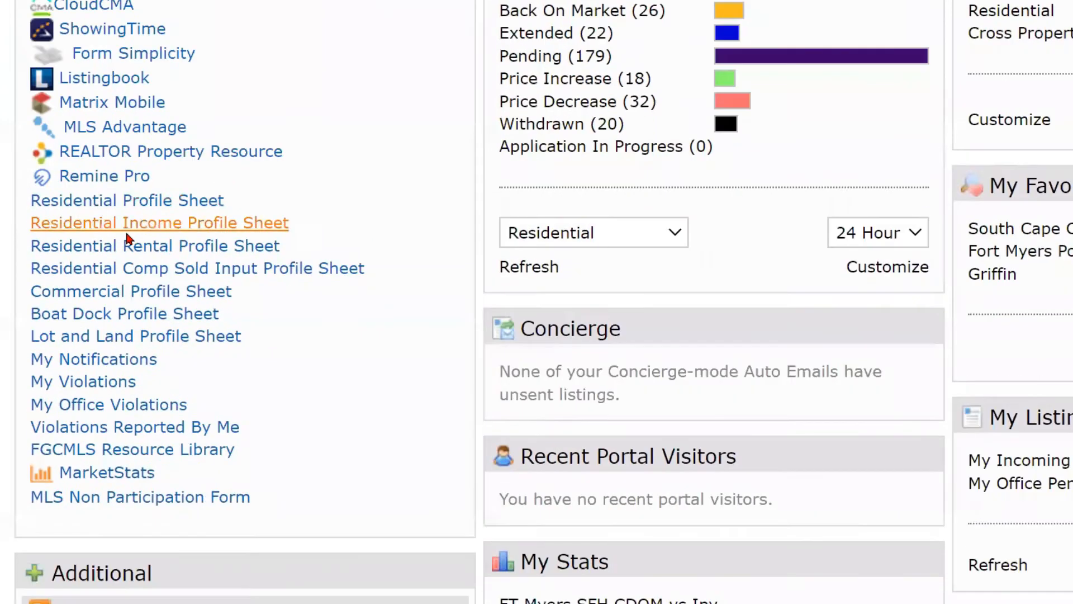
left_click(114, 206)
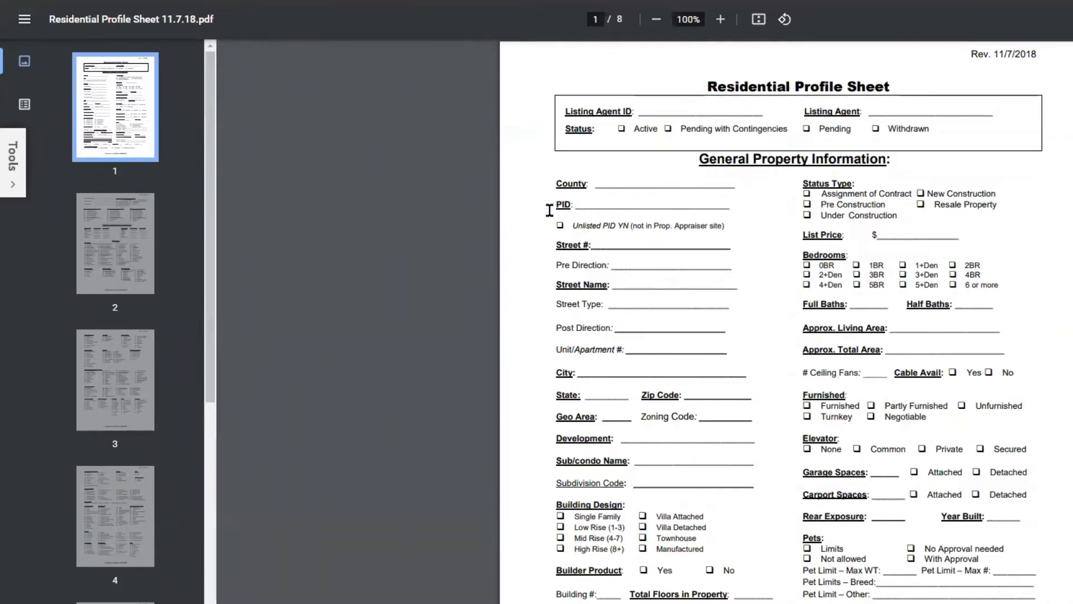
Highlight the PID label on page 1, then scroll into page 2's school and Features sections.
left_click_drag(555, 210, 595, 211)
scroll(726, 330, "down", 6)
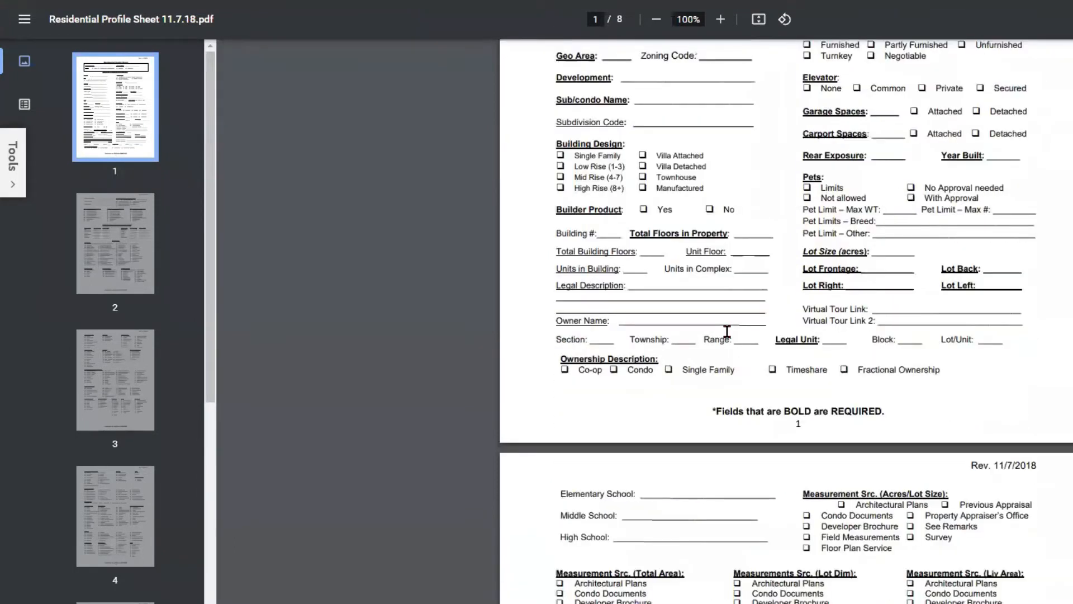
scroll(726, 332, "down", 5)
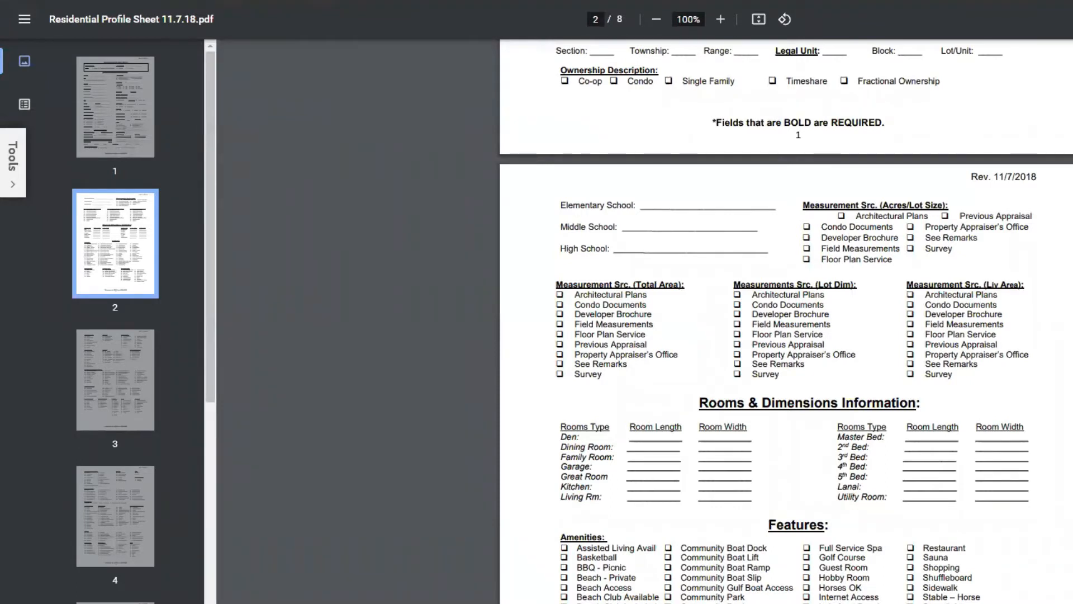
Look over page 3's checklists, highlighting the Approval Info heading, then scroll back to page 2.
scroll(1034, 212, "down", 5)
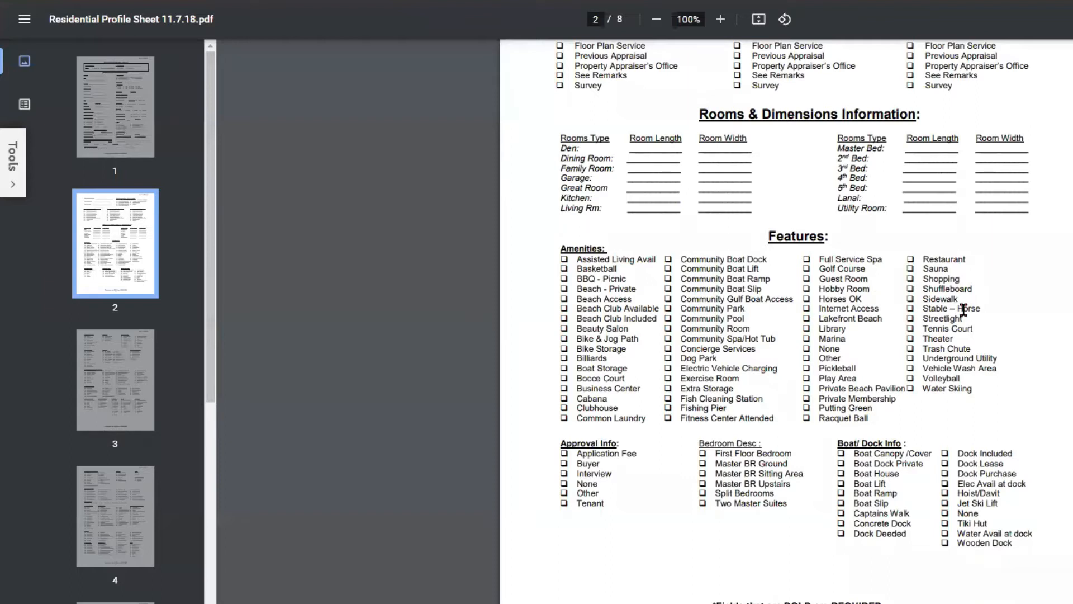
scroll(963, 309, "down", 4)
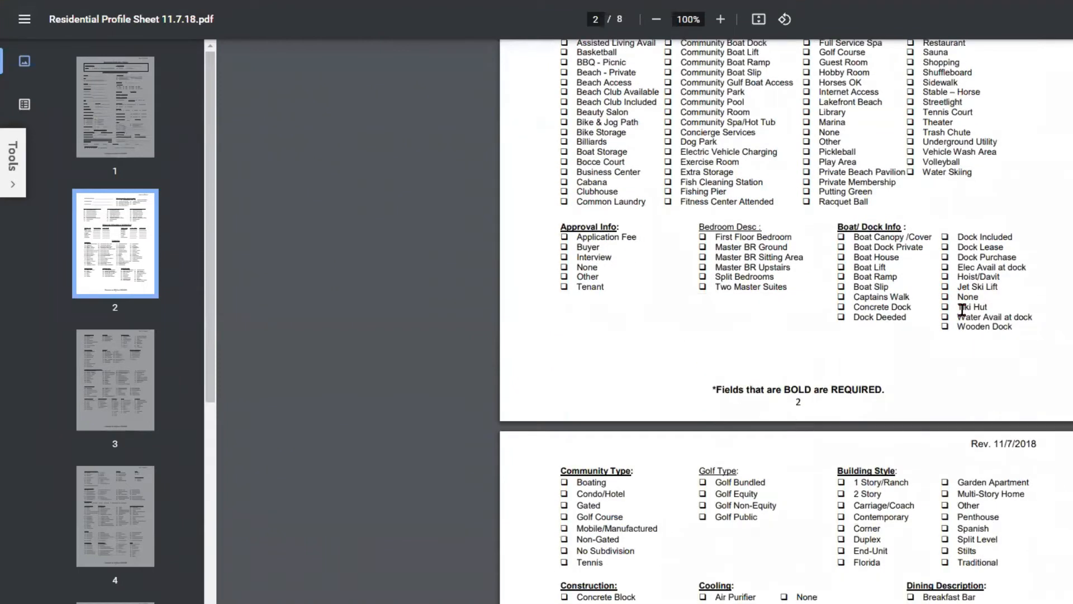
scroll(962, 309, "down", 1)
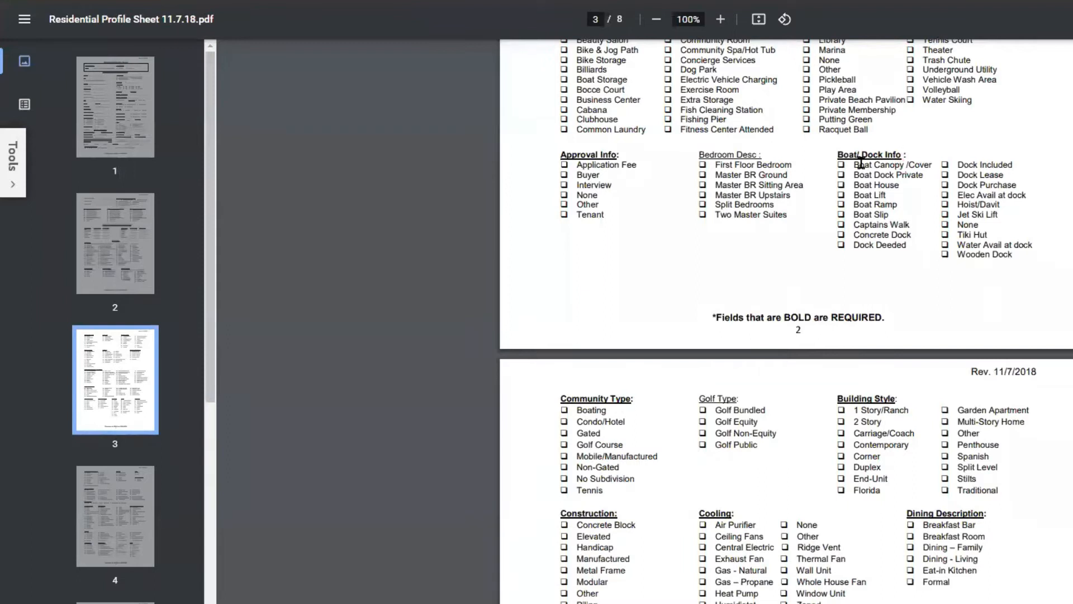
key("ctrl")
left_click_drag(619, 156, 559, 159)
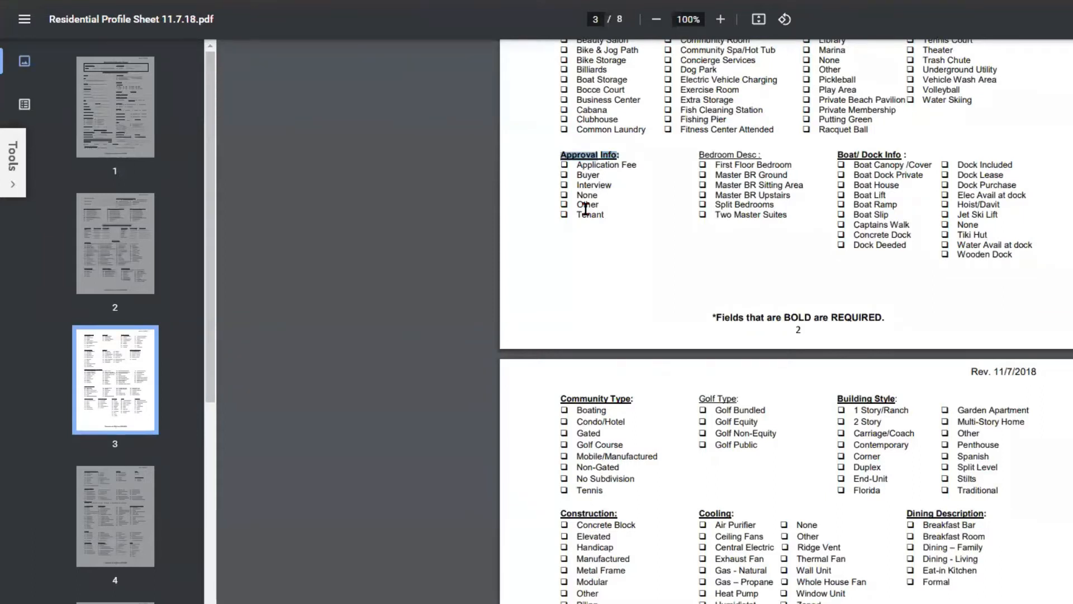
key("ctrl")
scroll(802, 233, "up", 5)
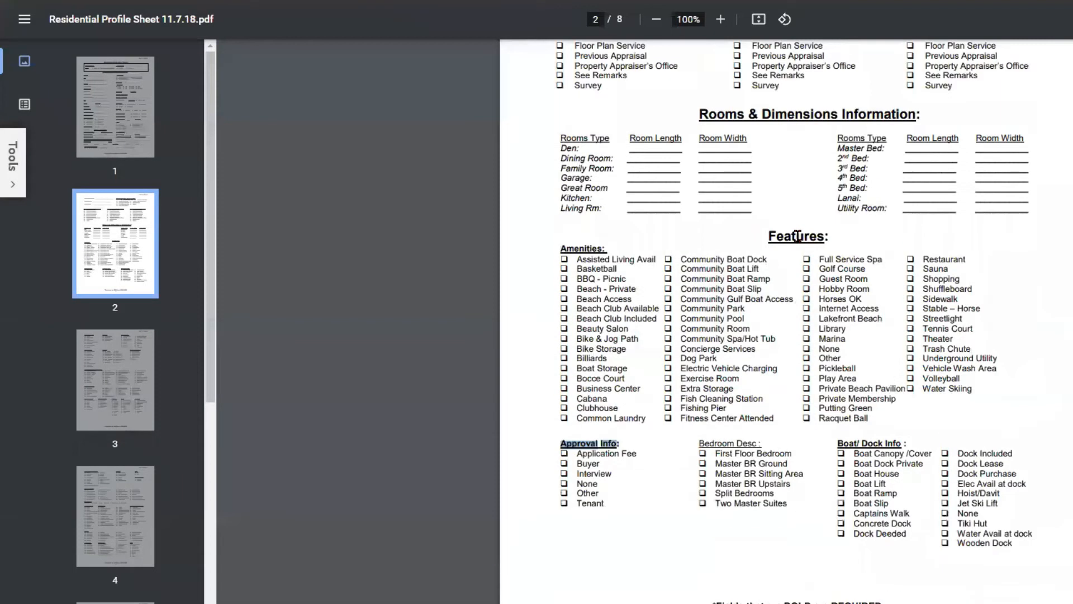
scroll(795, 235, "up", 4)
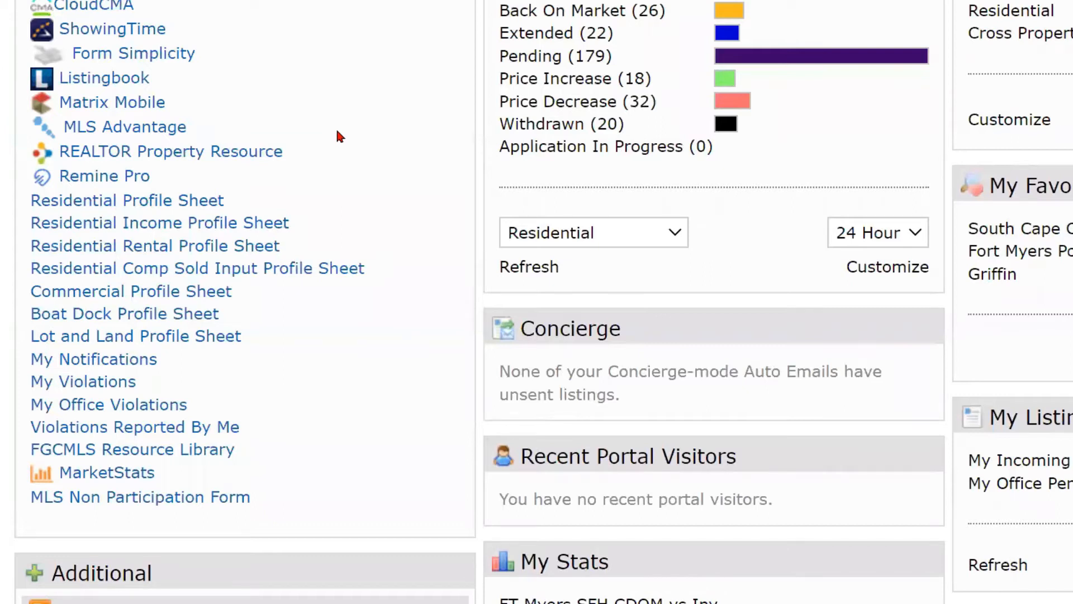
Go to the Listing Input page from the Input menu.
scroll(337, 133, "up", 8)
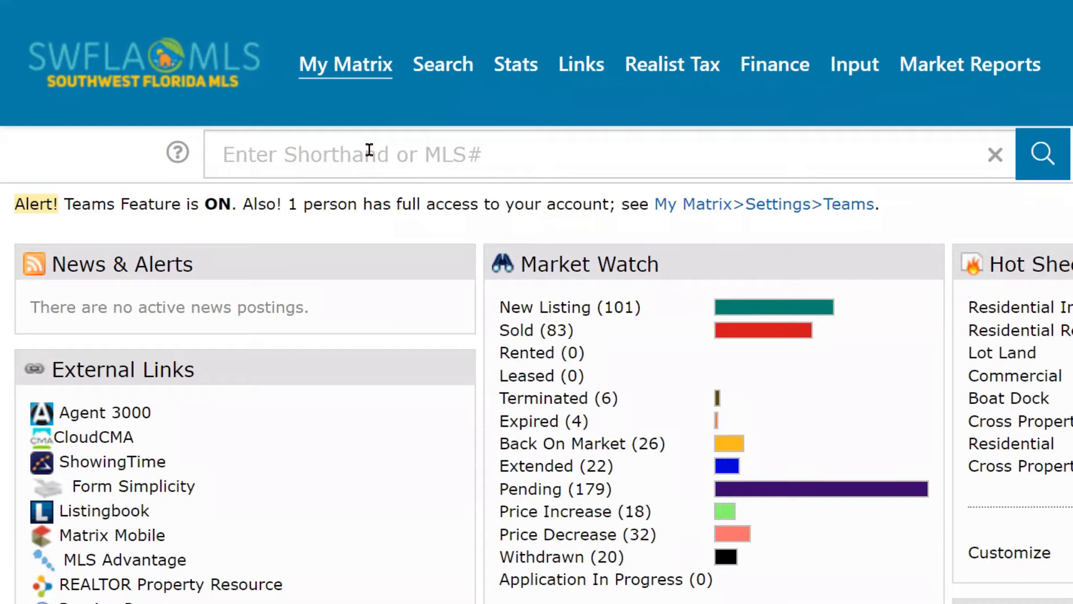
mouse_move(854, 70)
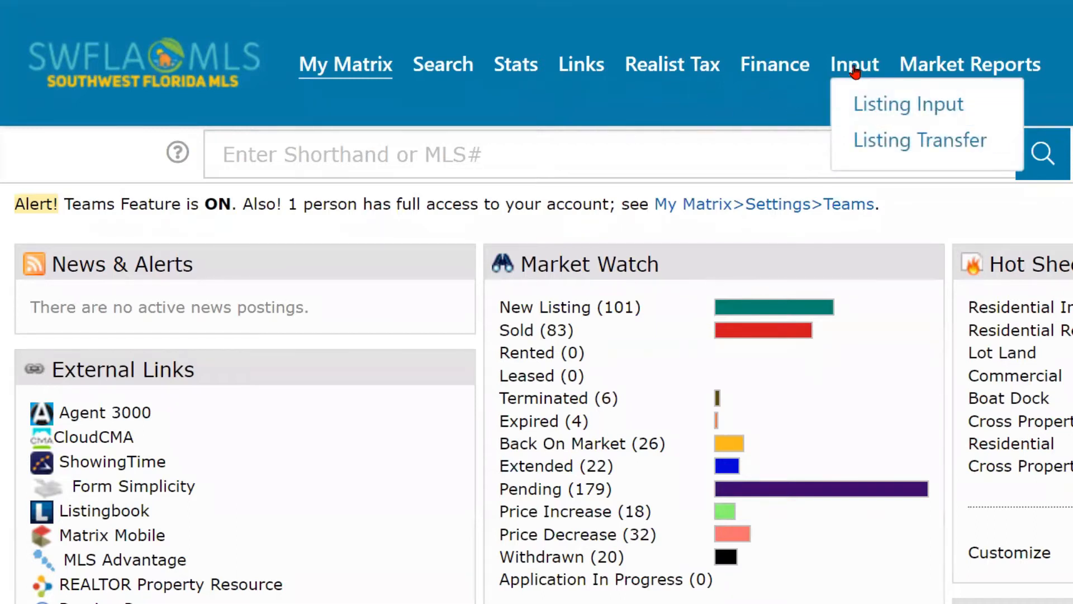
left_click(880, 105)
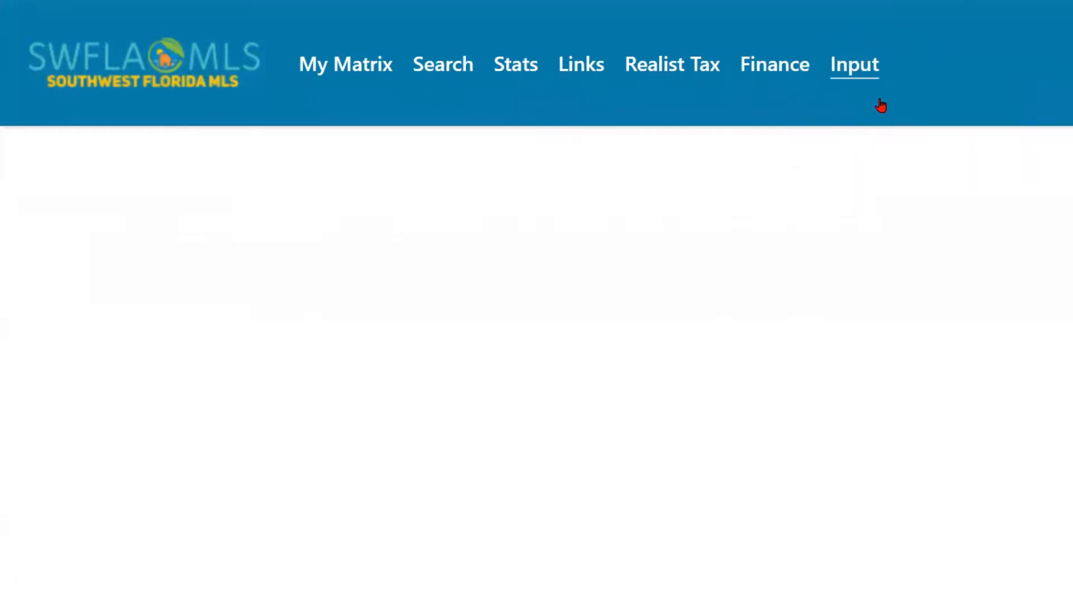
Add a new listing to bring up the seven forms under Select Form.
scroll(551, 239, "down", 3)
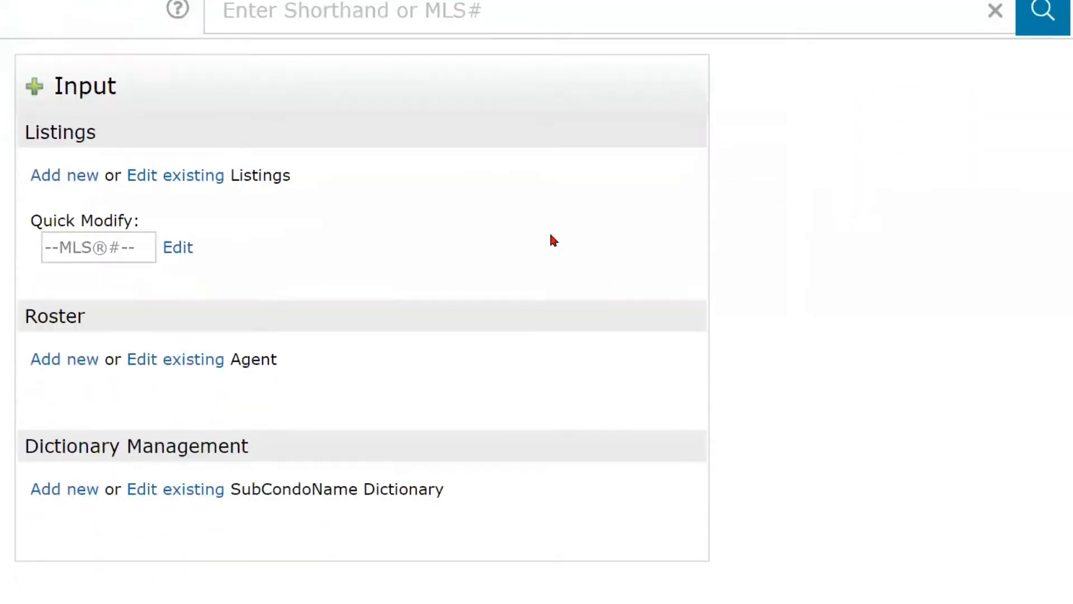
left_click(70, 178)
left_click(70, 178)
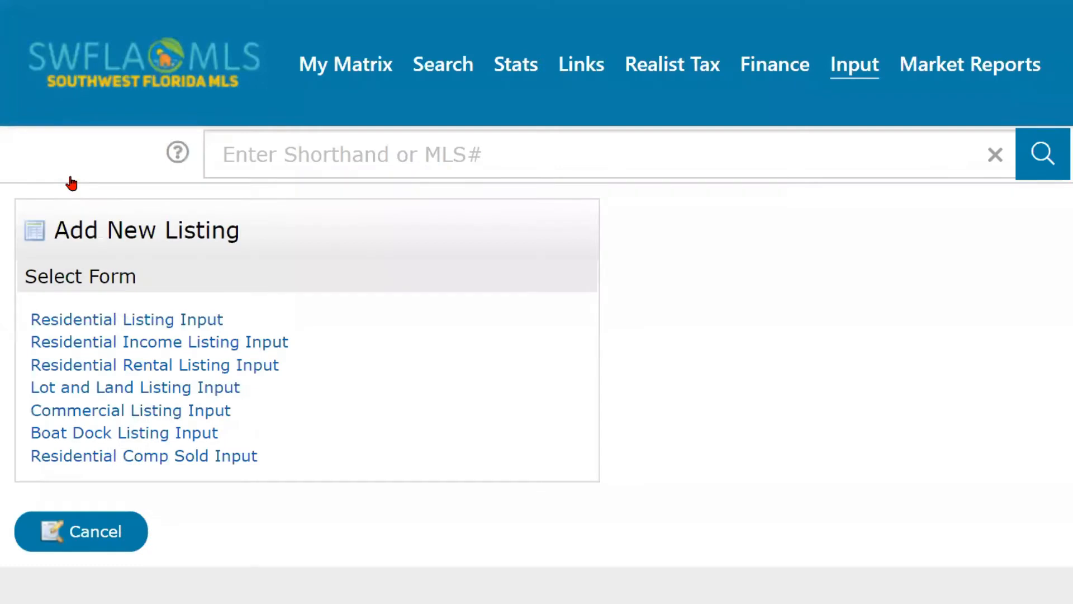
scroll(359, 220, "down", 2)
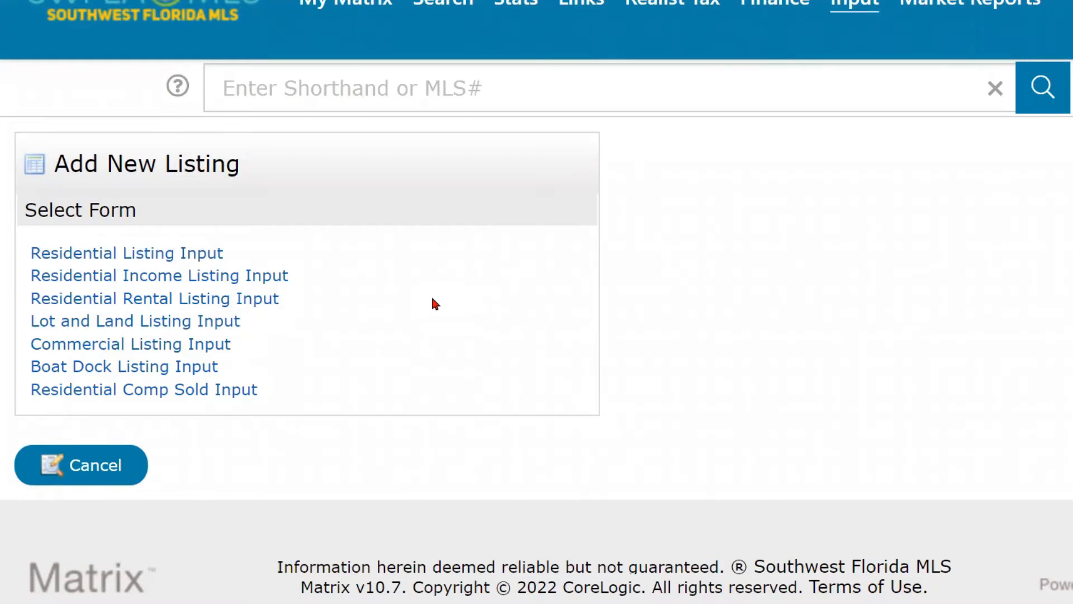
left_click(158, 395)
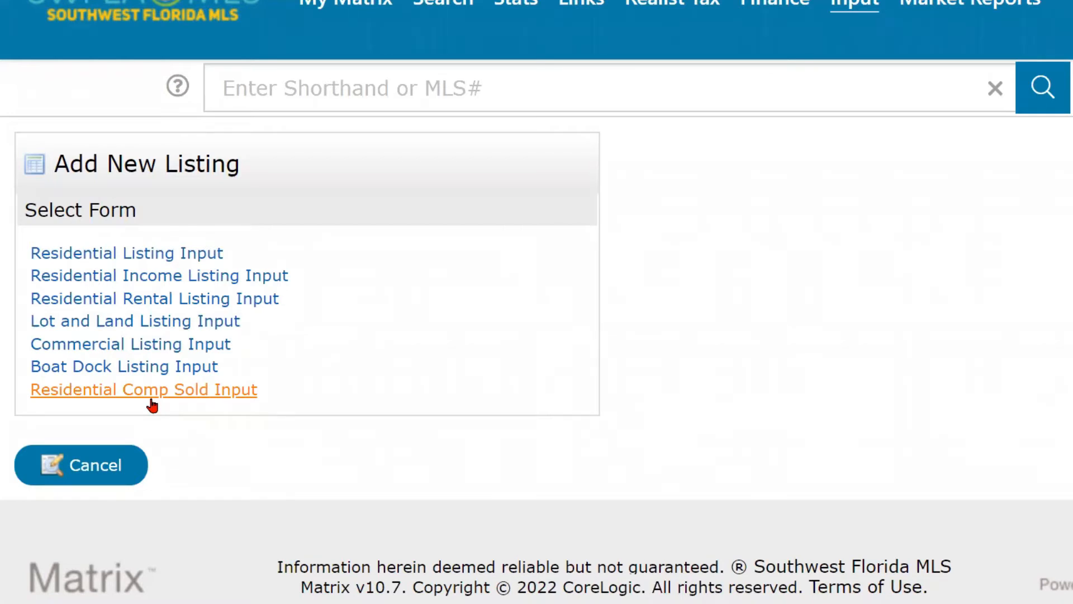
Choose the Residential Listing Input form to reach the Fill From Realist Tax search.
left_click(151, 400)
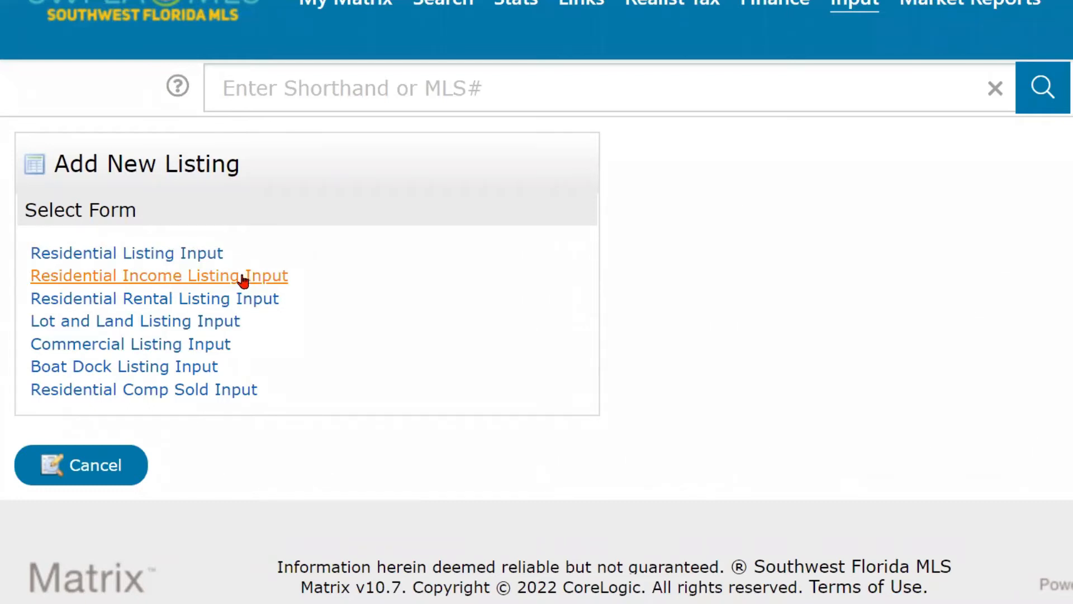
left_click(181, 255)
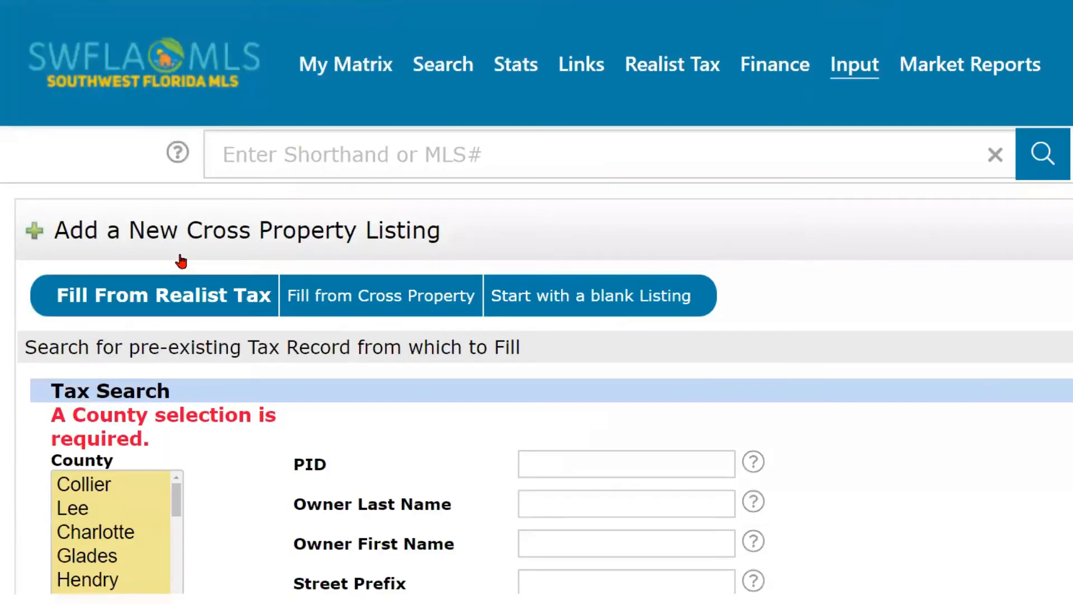
scroll(875, 352, "down", 2)
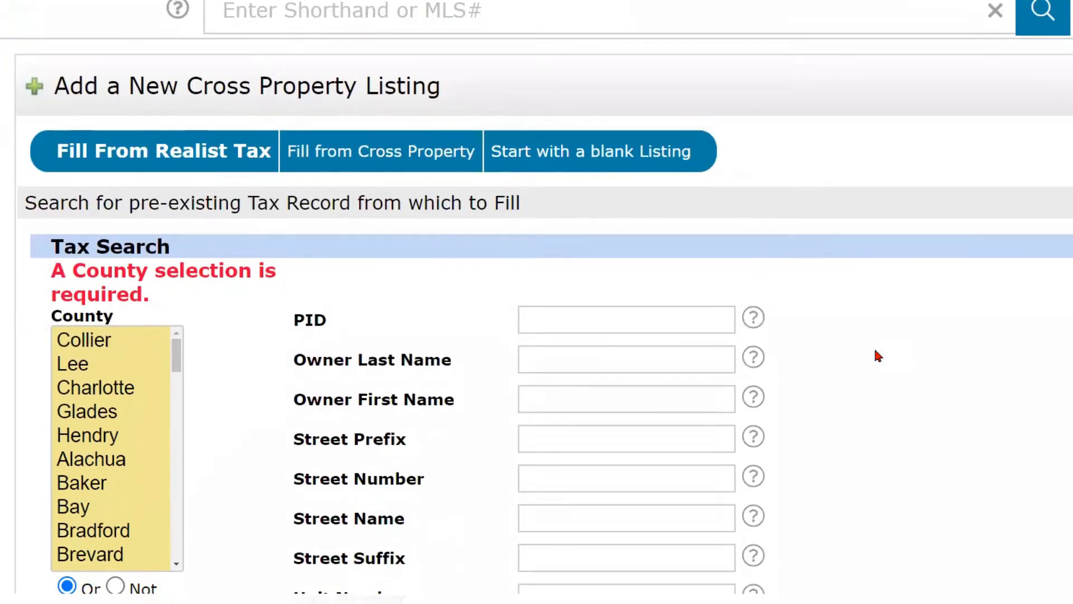
scroll(876, 352, "up", 1)
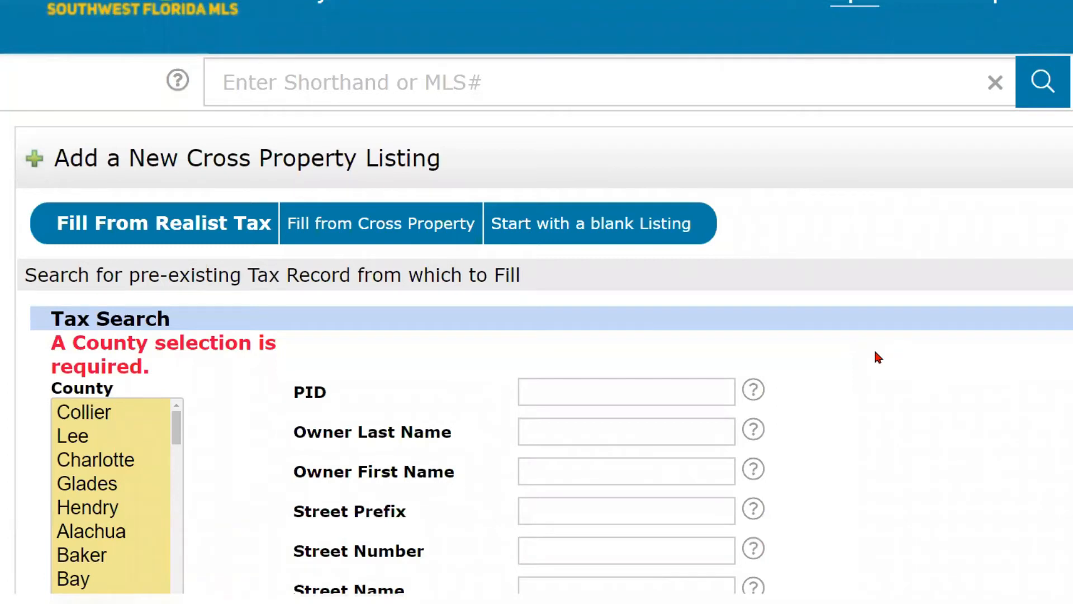
scroll(875, 357, "down", 1)
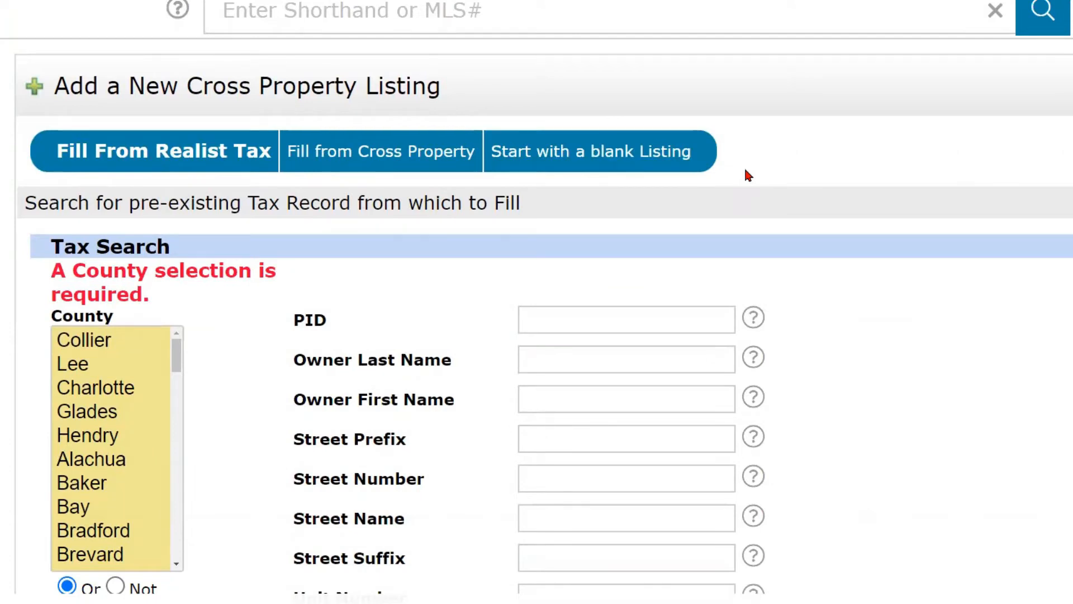
left_click(179, 171)
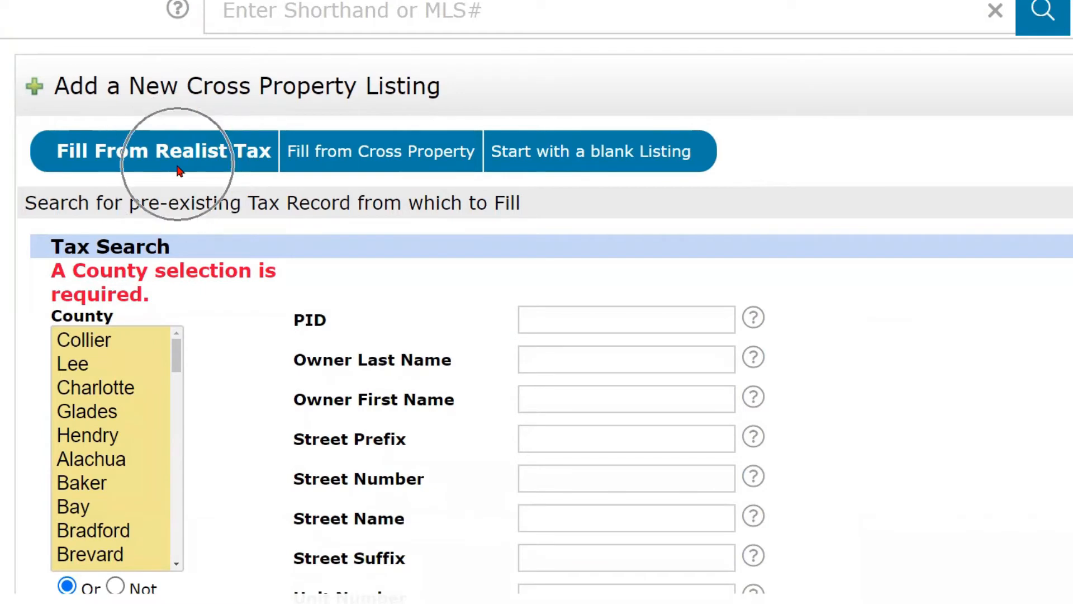
left_click(179, 172)
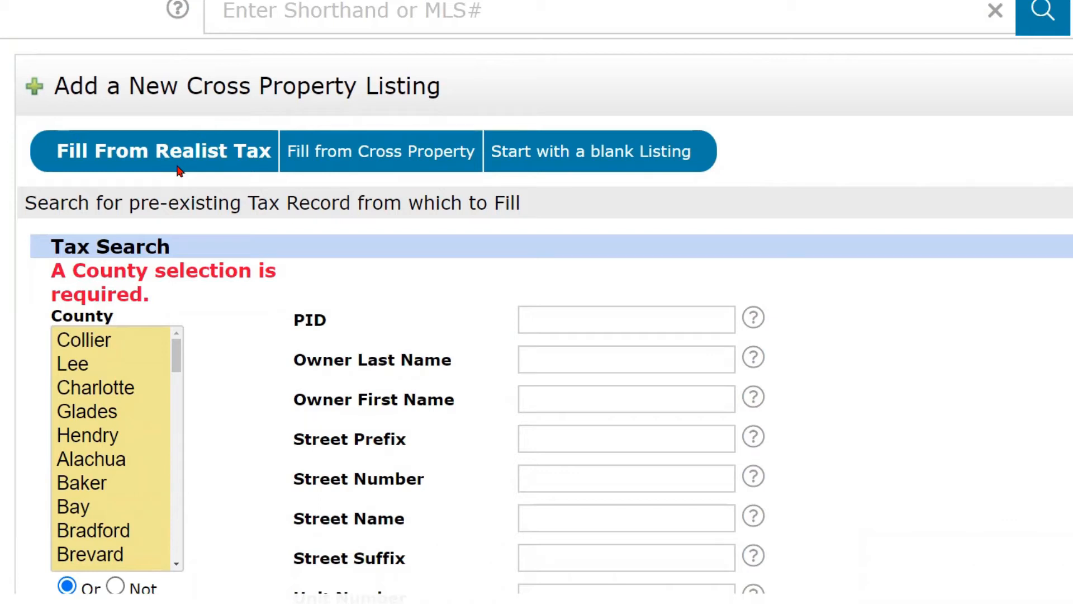
left_click(369, 162)
left_click(366, 162)
left_click(195, 167)
scroll(274, 268, "down", 2)
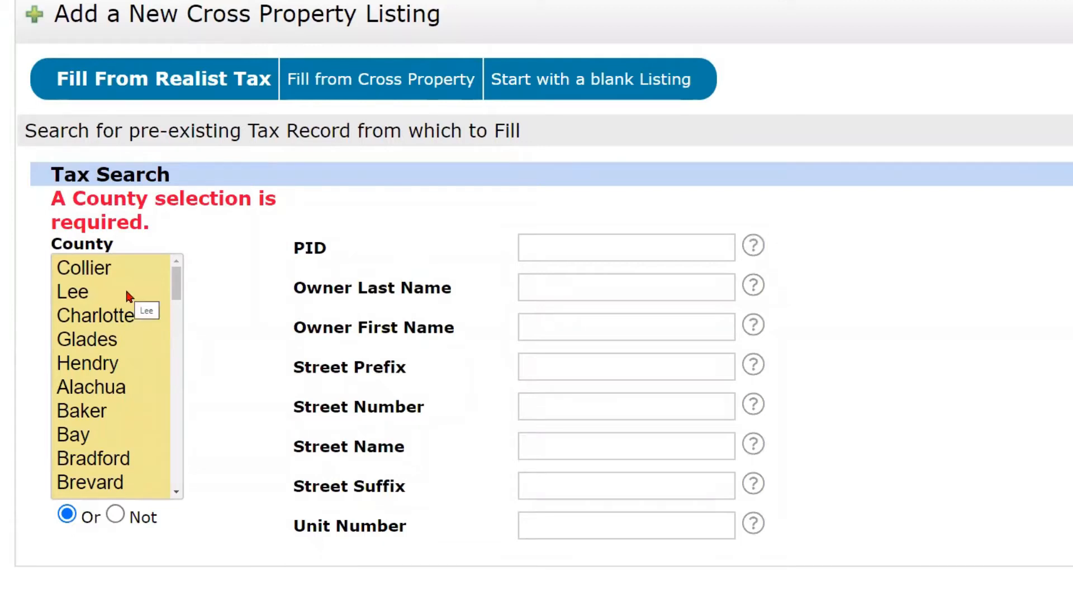
left_click(77, 295)
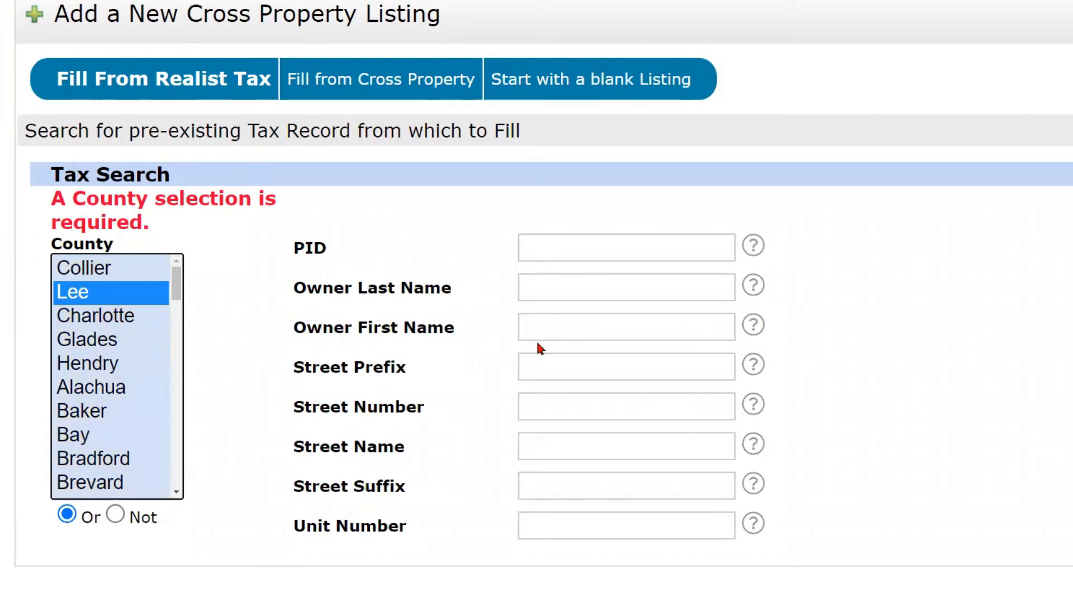
left_click(539, 400)
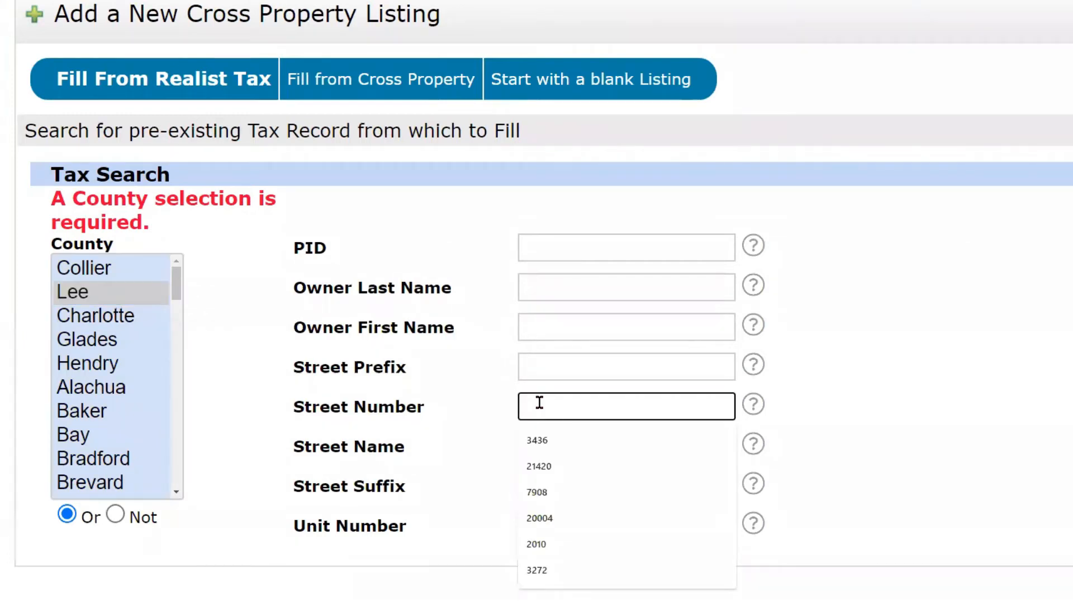
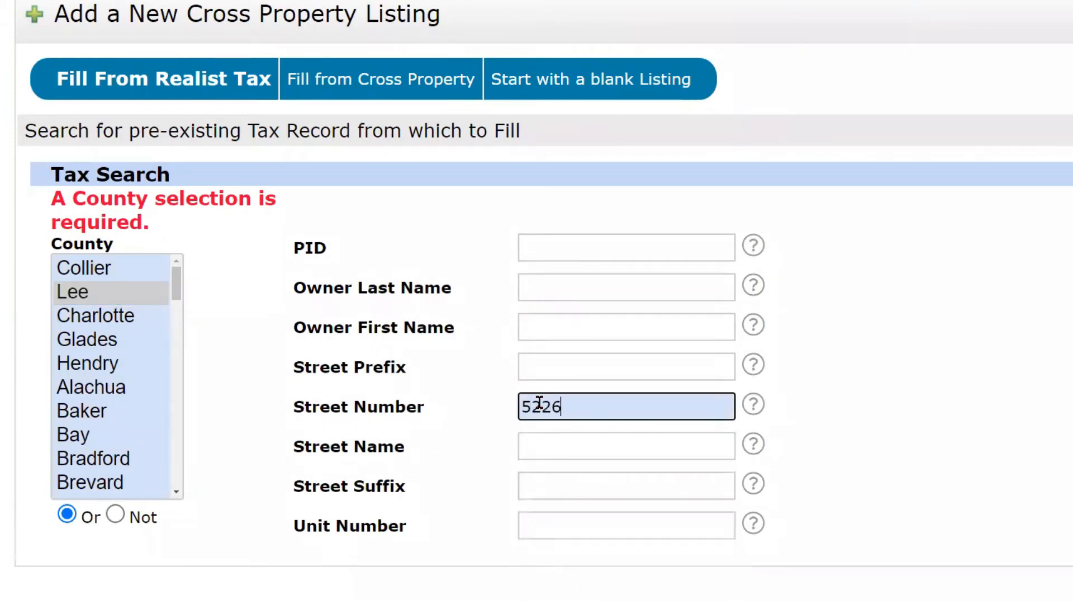
left_click(541, 445)
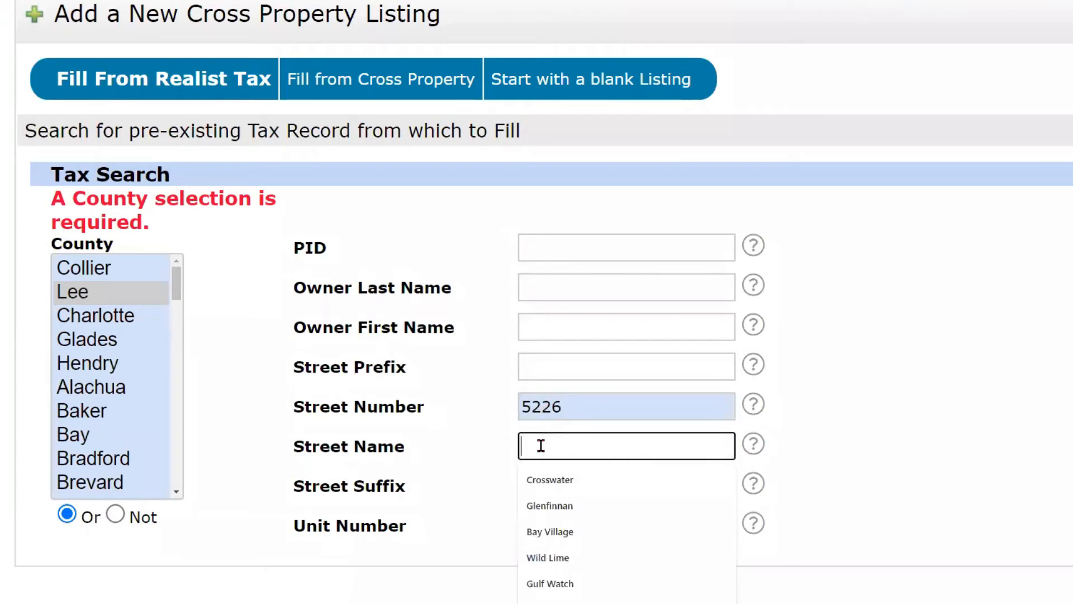
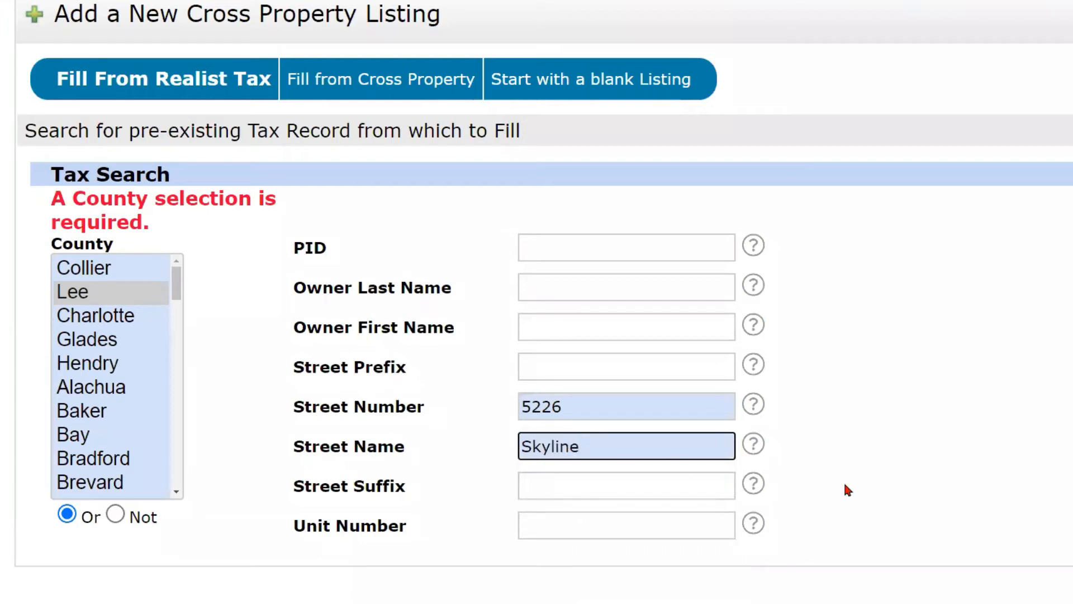
left_click(582, 530)
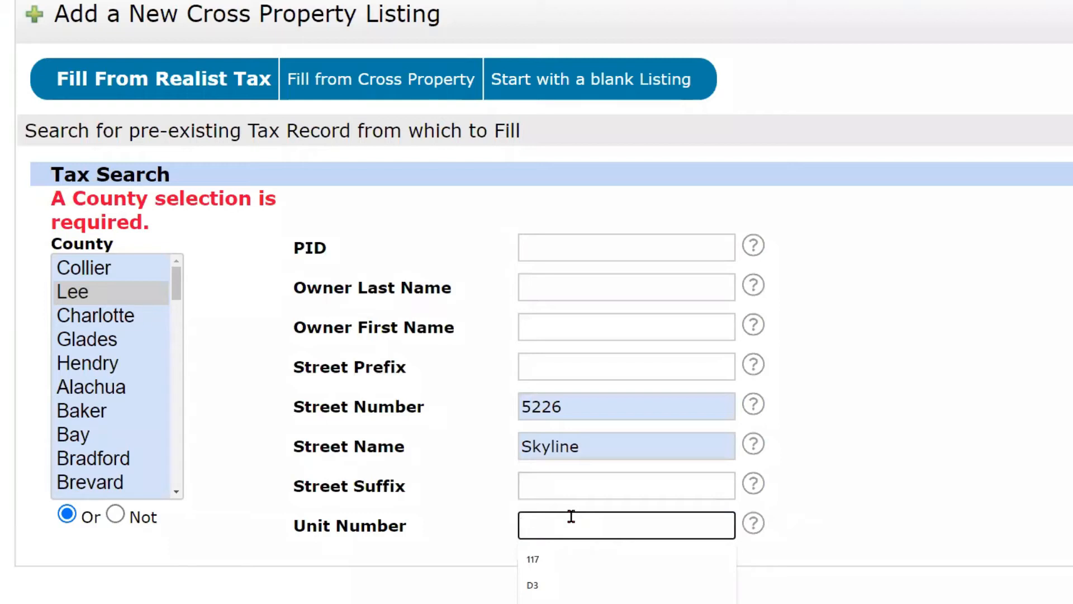
left_click(872, 496)
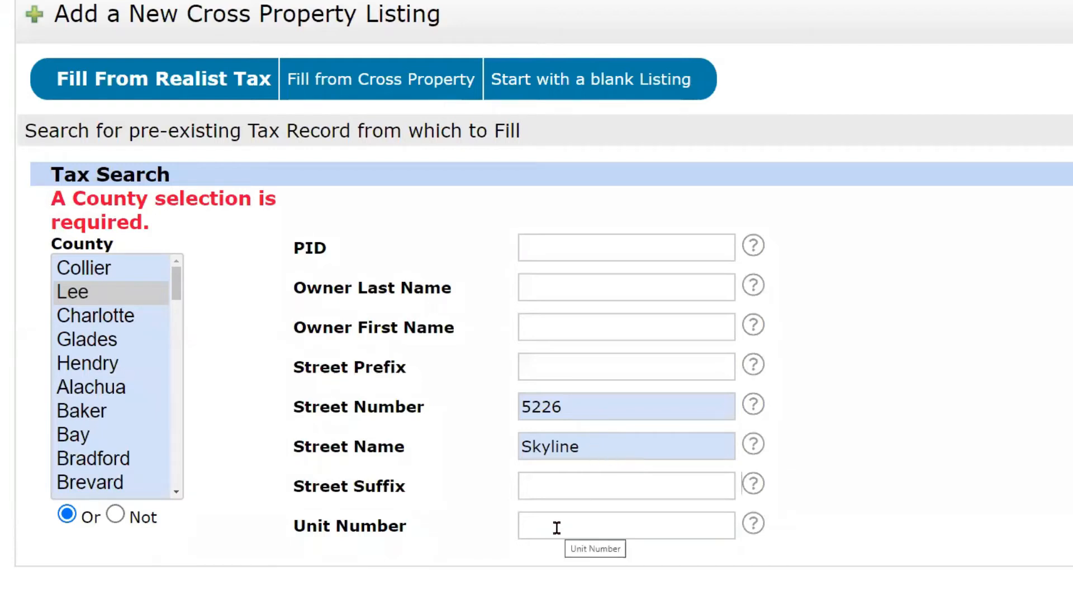
left_click(557, 528)
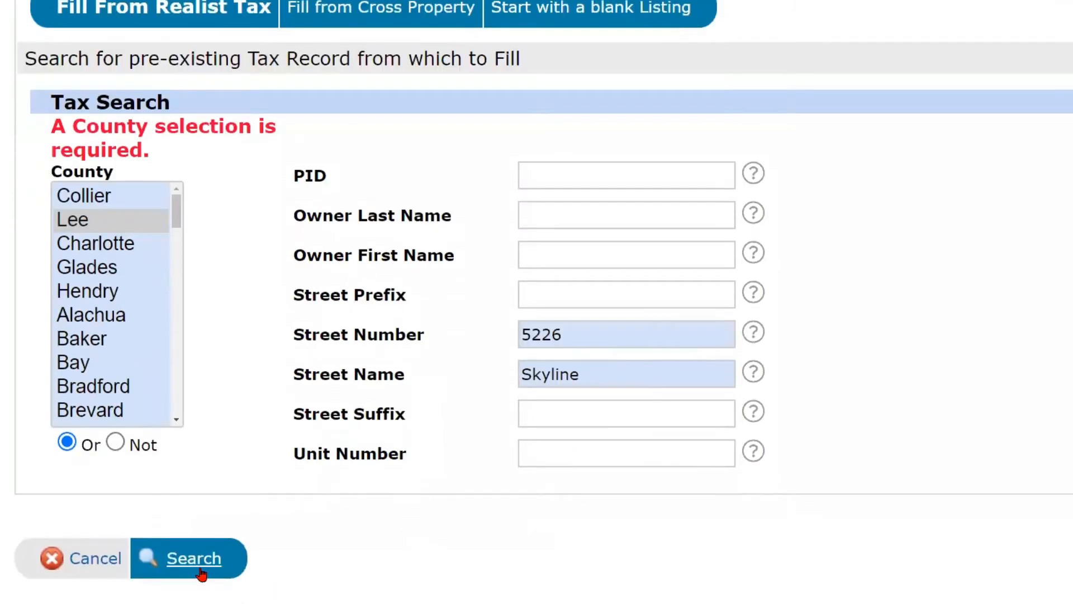
left_click(200, 569)
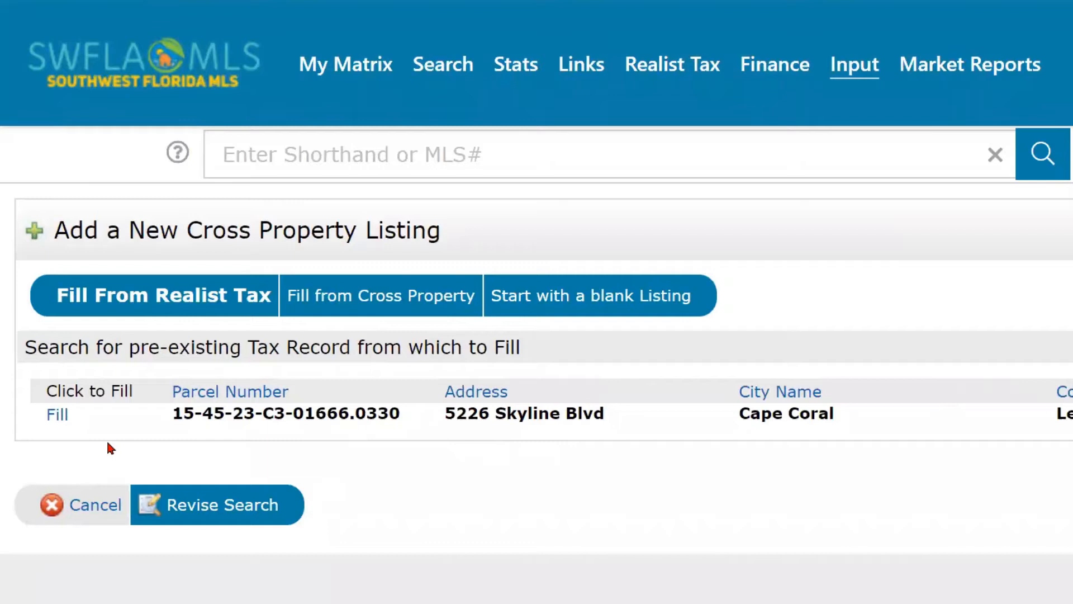
left_click(57, 415)
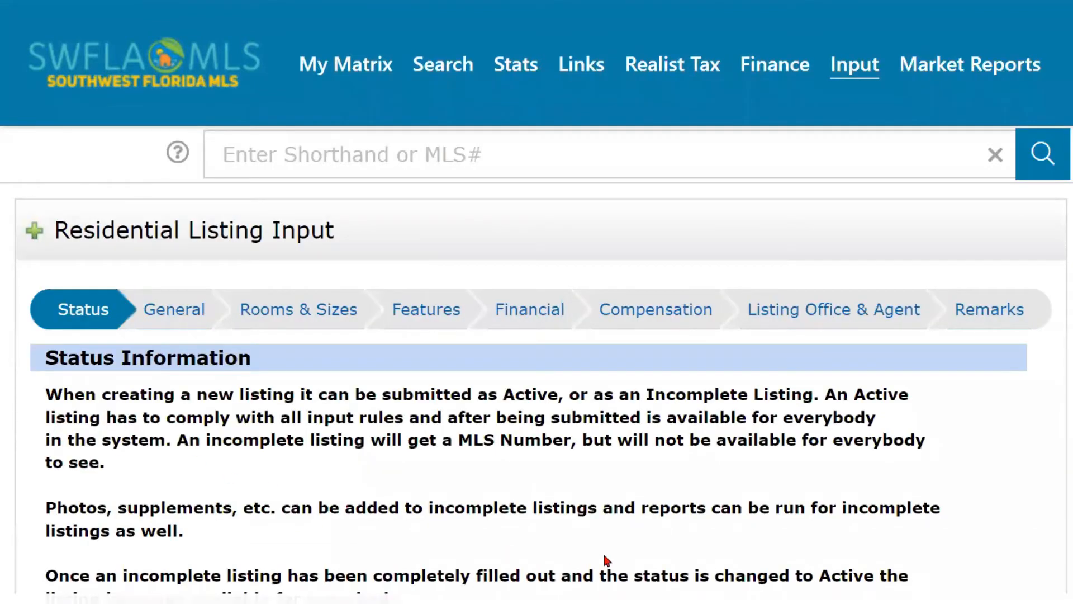
scroll(606, 559, "down", 3)
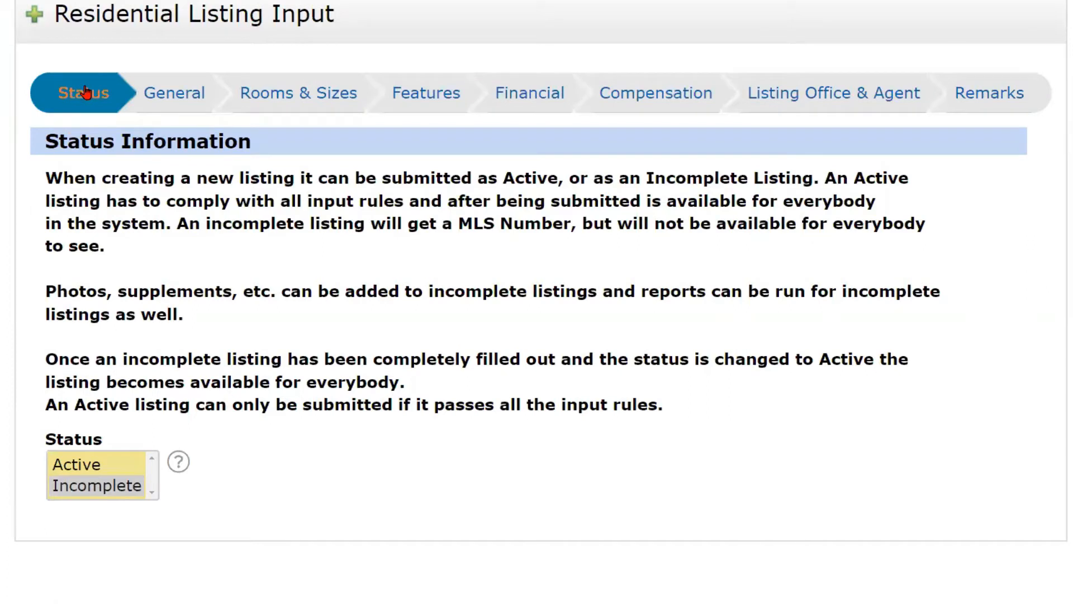
left_click(162, 95)
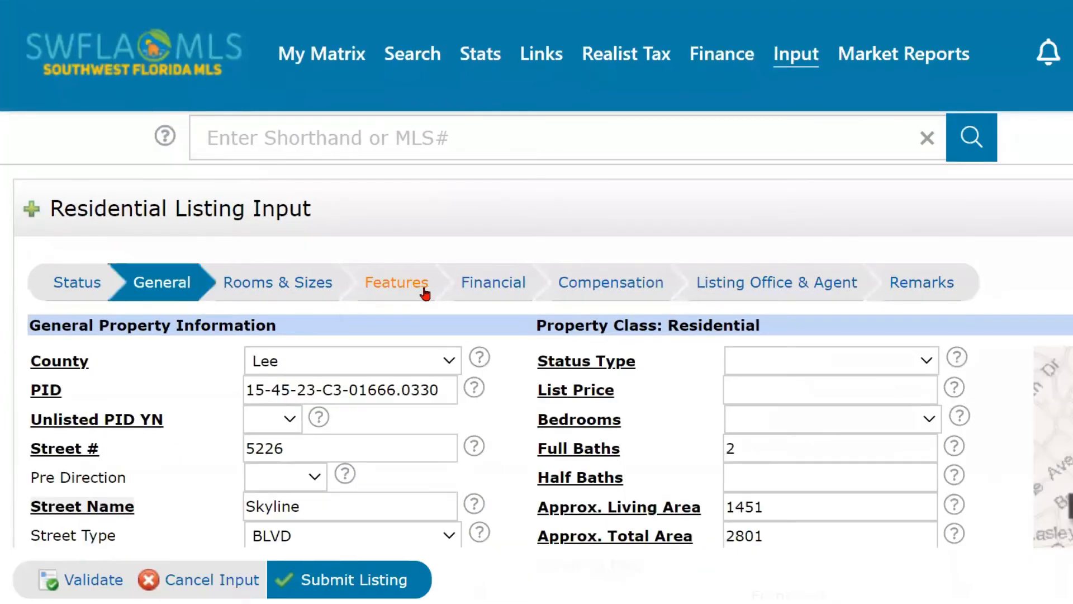
scroll(479, 372, "down", 2)
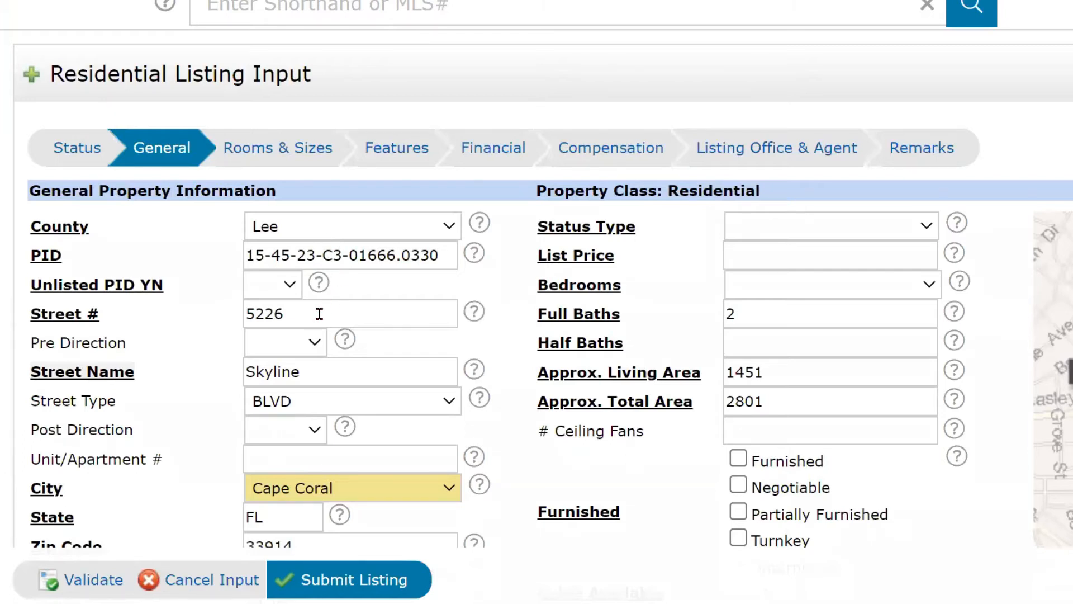
scroll(313, 302, "down", 3)
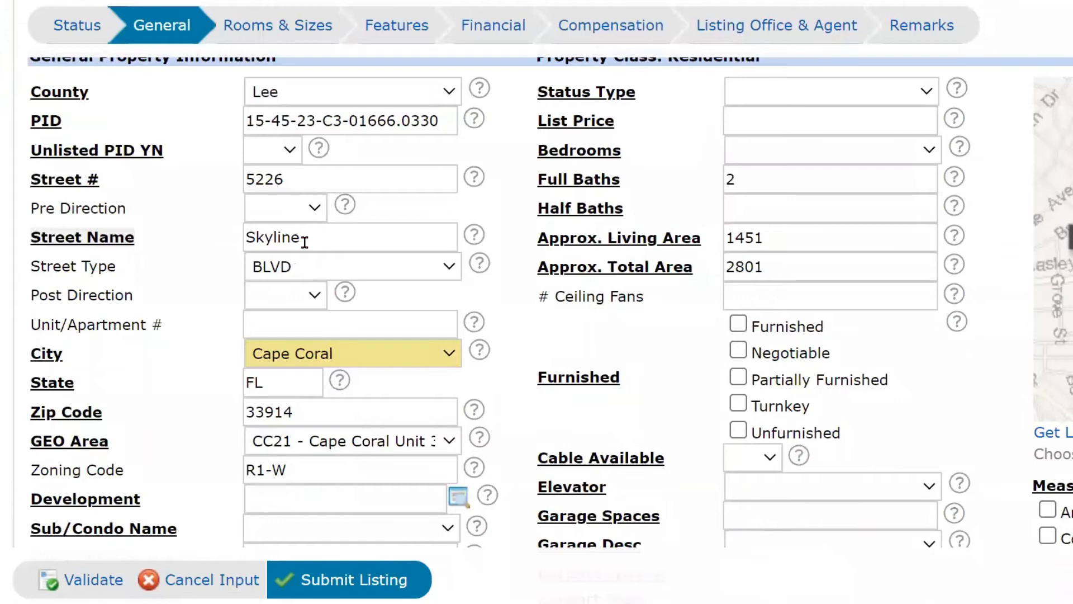
left_click(307, 268)
left_click(322, 356)
scroll(304, 380, "down", 2)
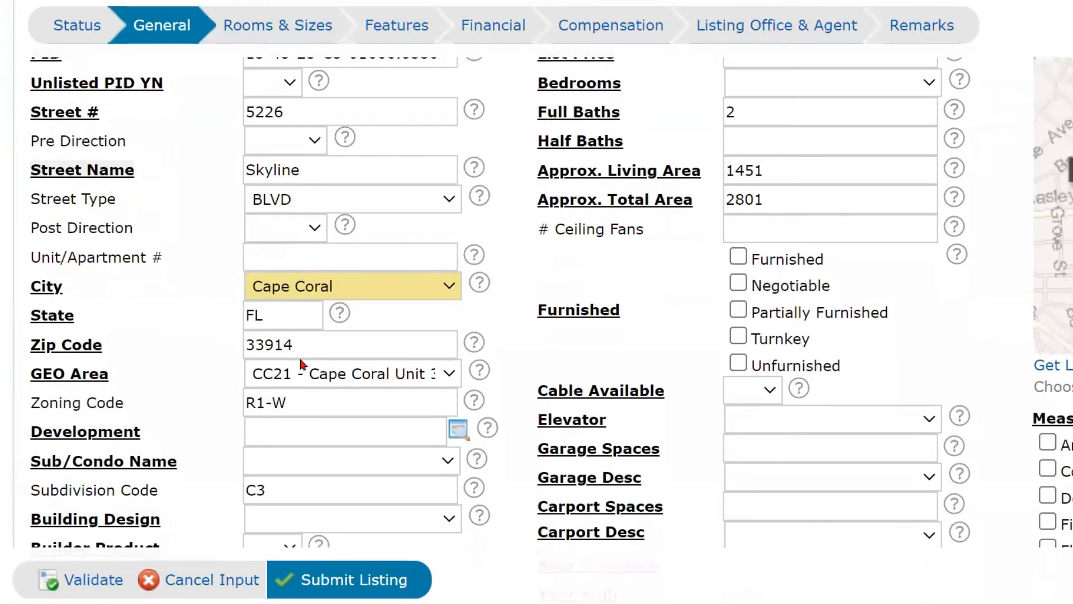
scroll(299, 358, "down", 2)
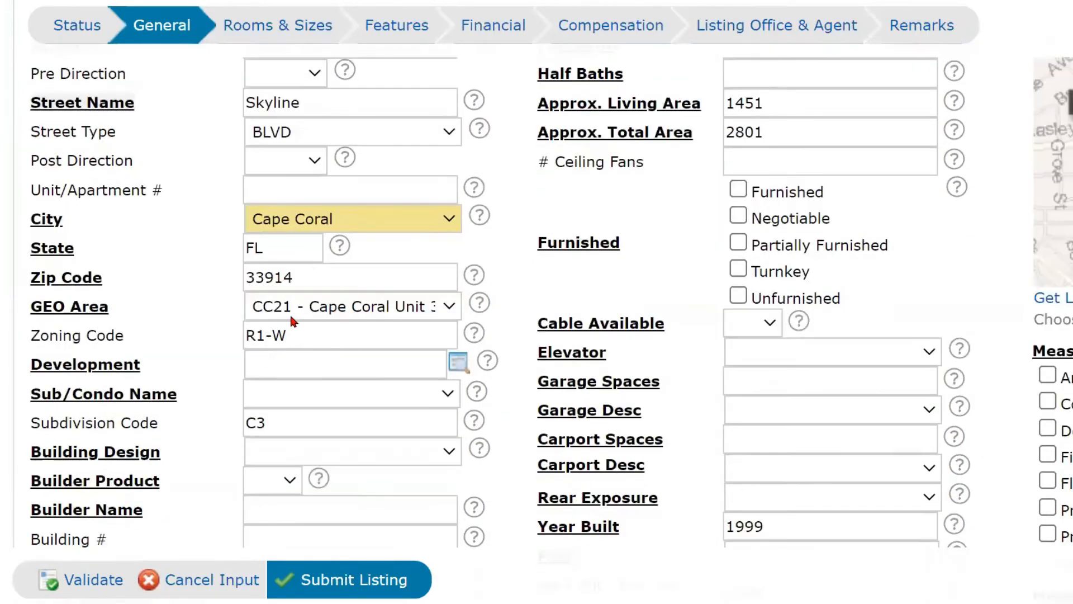
left_click(274, 342)
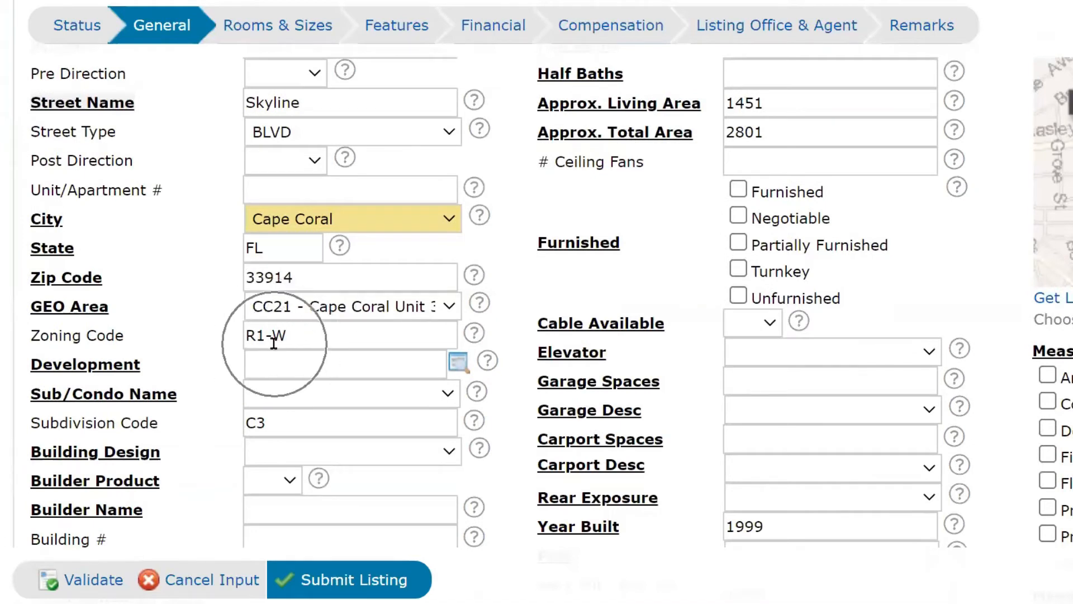
scroll(508, 307, "up", 4)
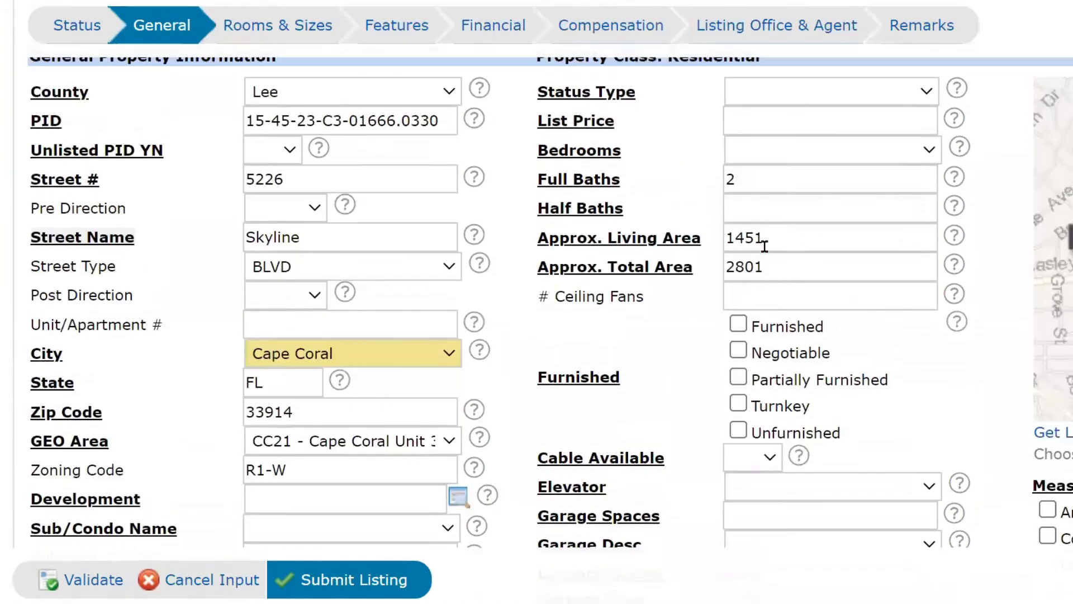
left_click(769, 240)
left_click(768, 240)
left_click(768, 240)
left_click(763, 262)
scroll(663, 289, "up", 2)
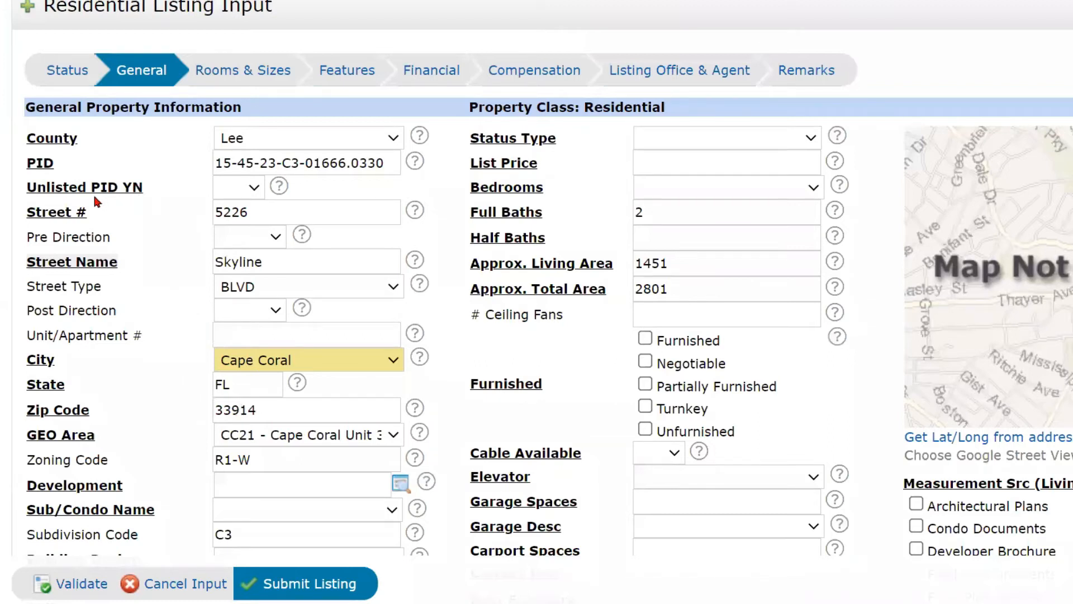
Set Unlisted PID YN to No and leave Pre Direction blank.
left_click(251, 188)
left_click(234, 238)
left_click(263, 240)
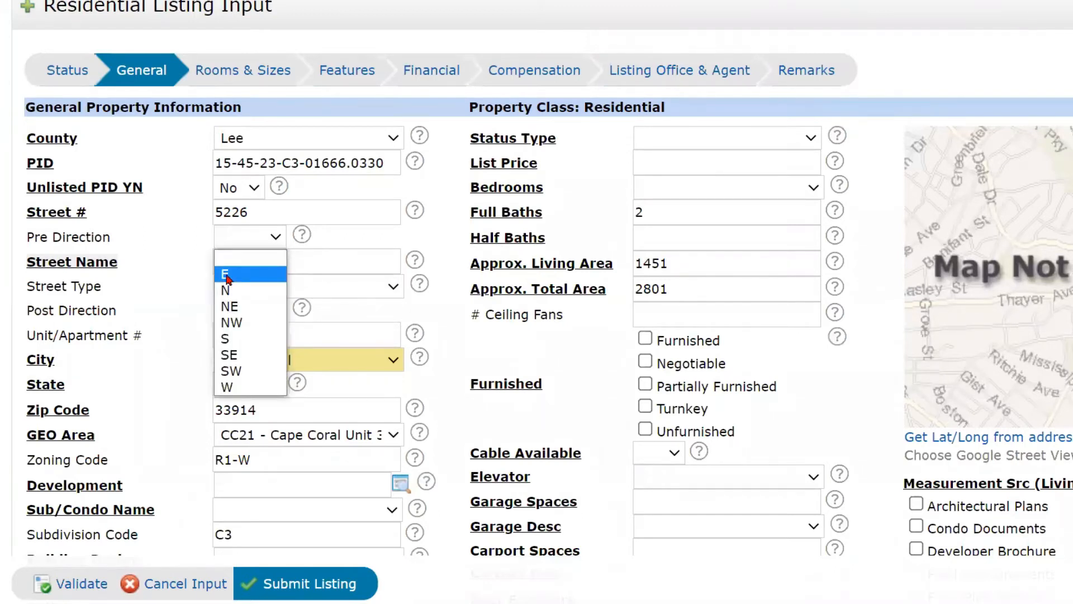
left_click(183, 239)
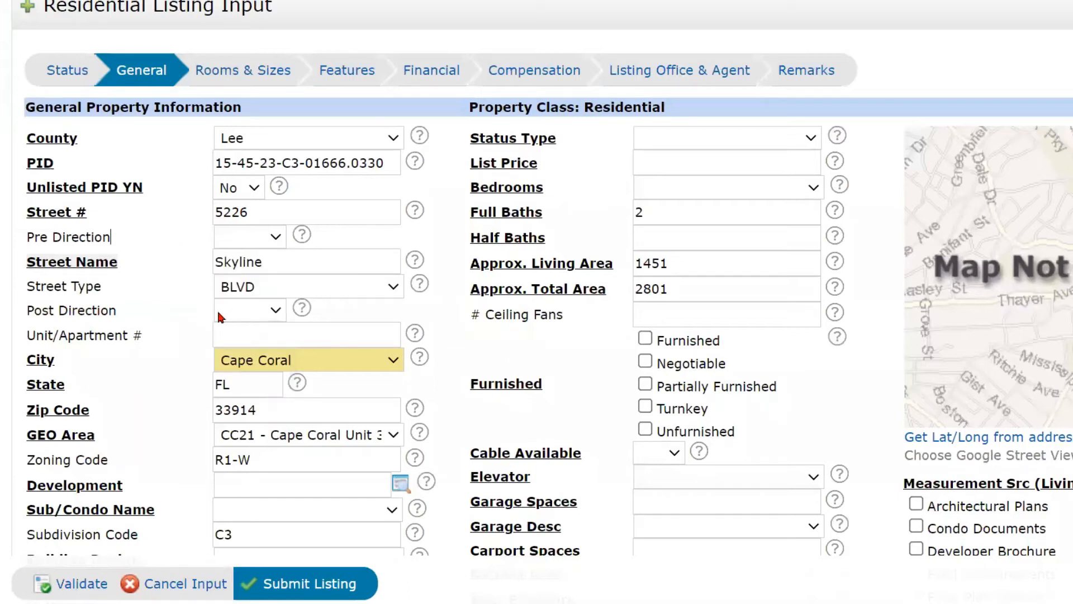
Leave Post Direction blank and move to the Unit/Apartment # field.
scroll(215, 307, "down", 1)
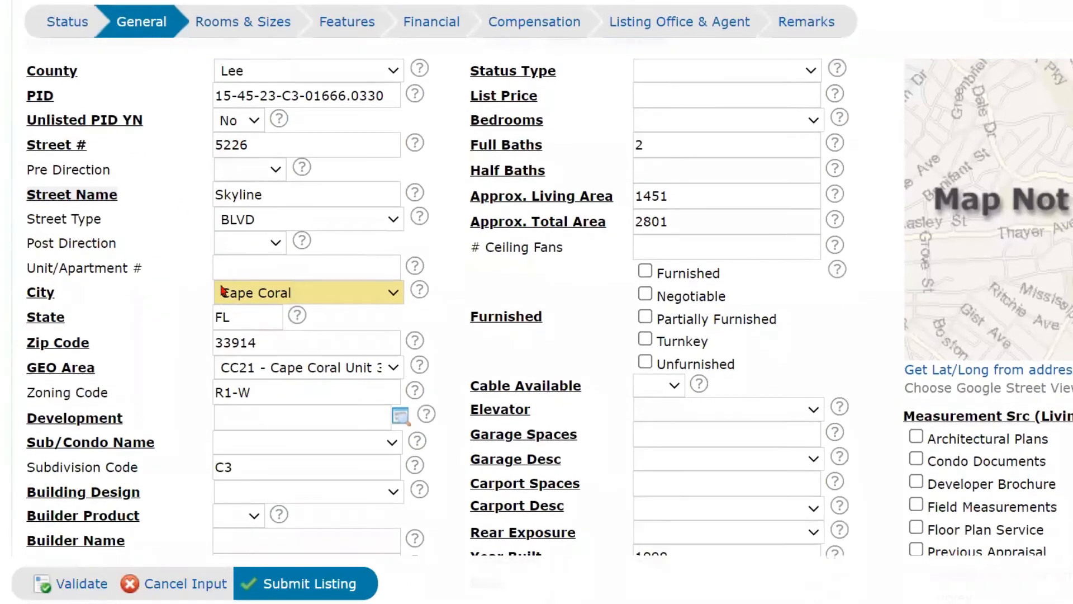
left_click(254, 249)
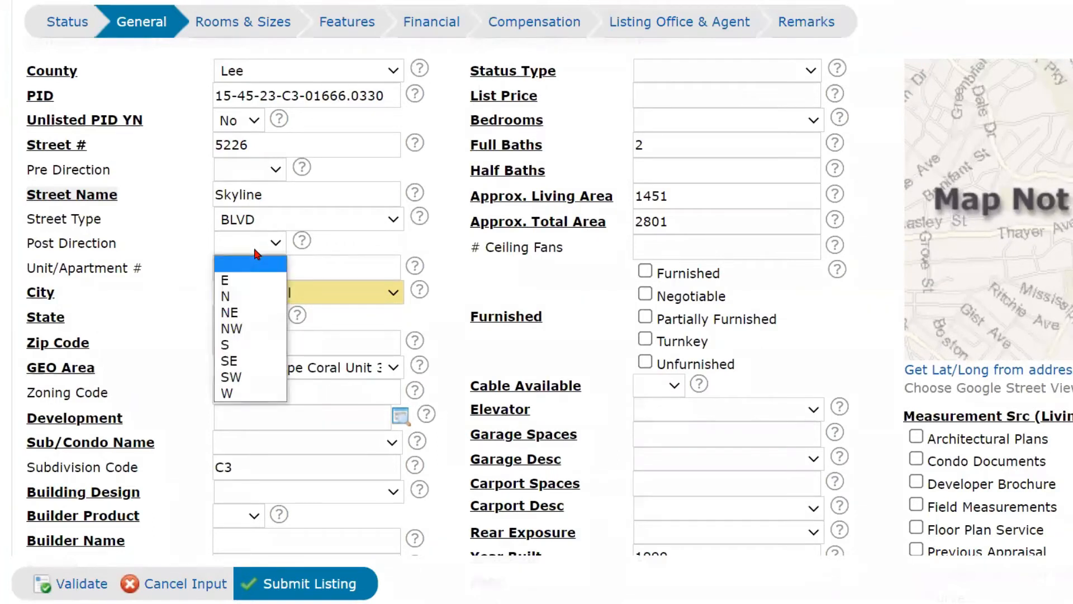
left_click(255, 251)
scroll(251, 247, "down", 1)
scroll(251, 248, "down", 1)
left_click(235, 202)
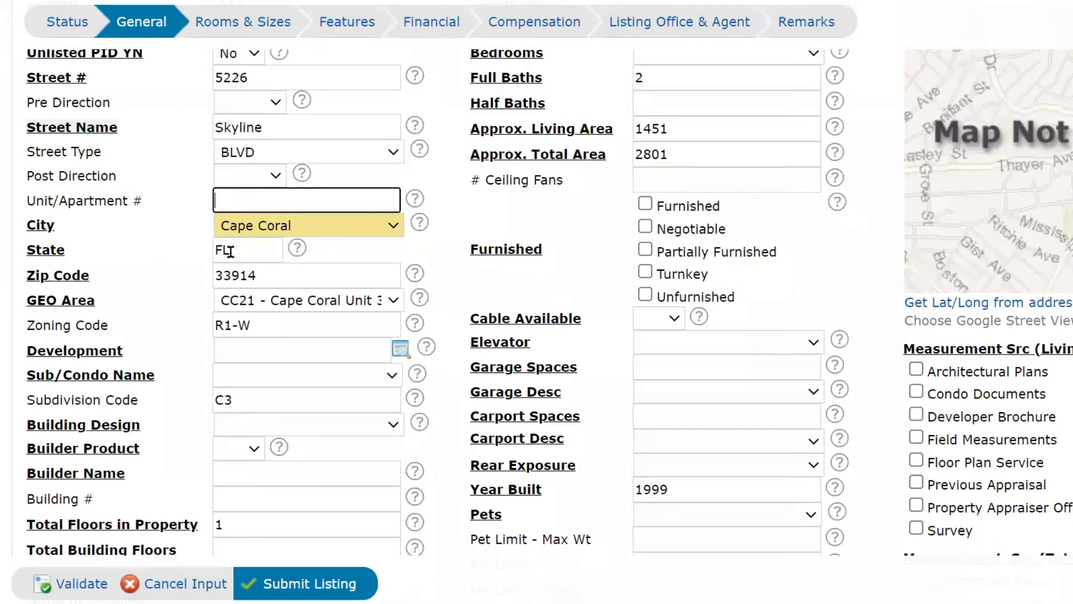
scroll(230, 251, "down", 1)
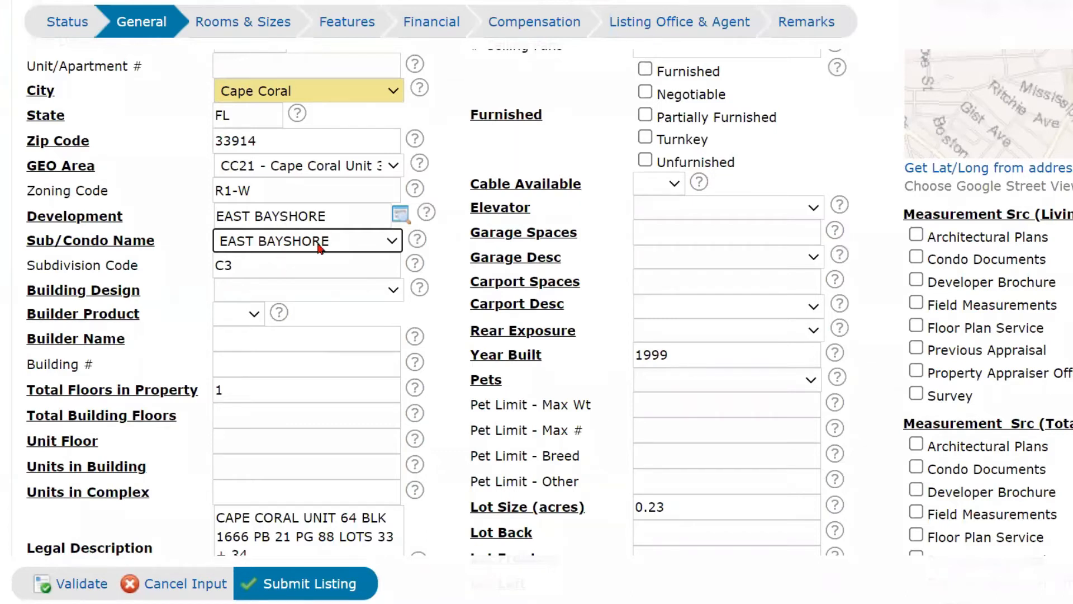
Choose Single Family in the Building Design dropdown.
left_click(318, 290)
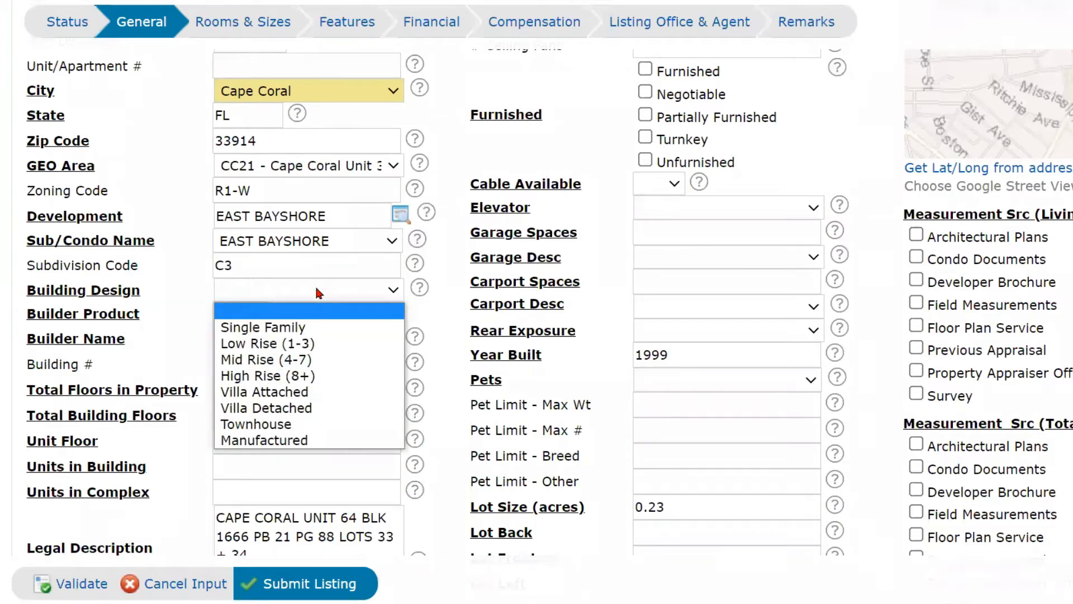
left_click(300, 327)
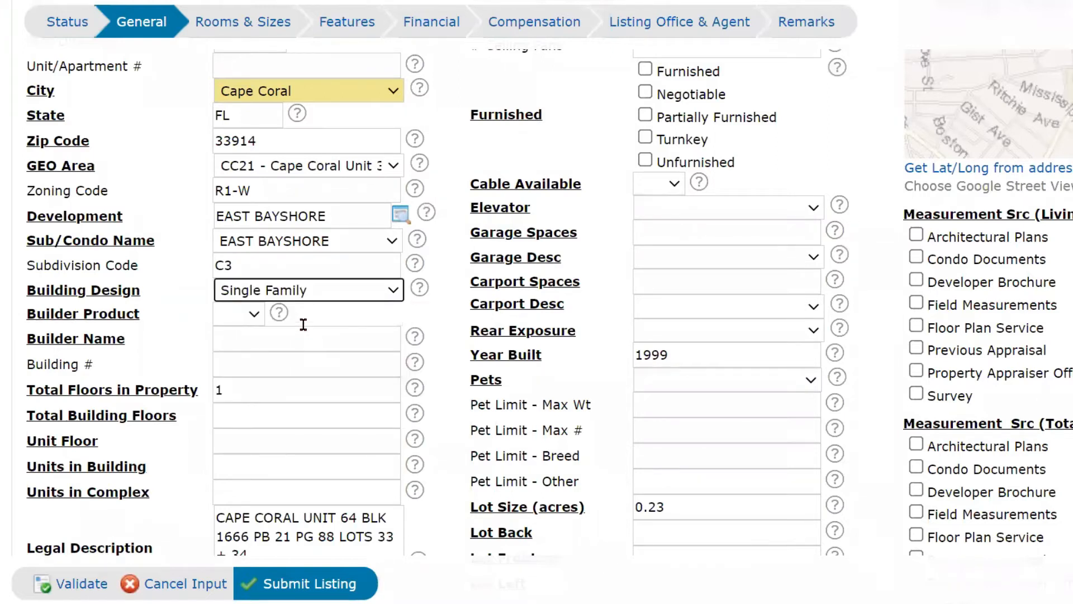
scroll(305, 325, "up", 1)
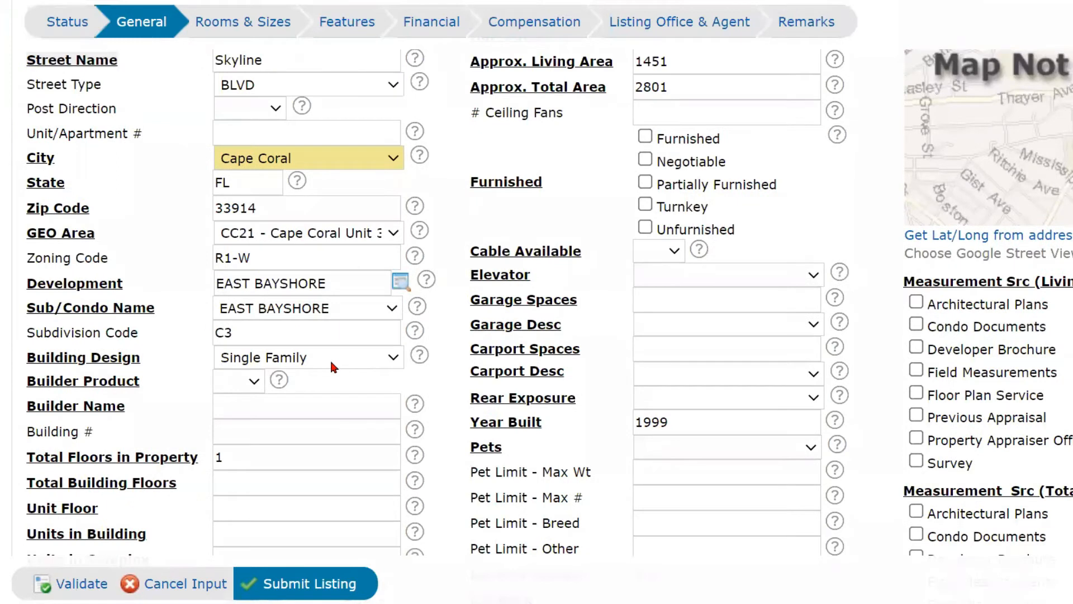
left_click(330, 358)
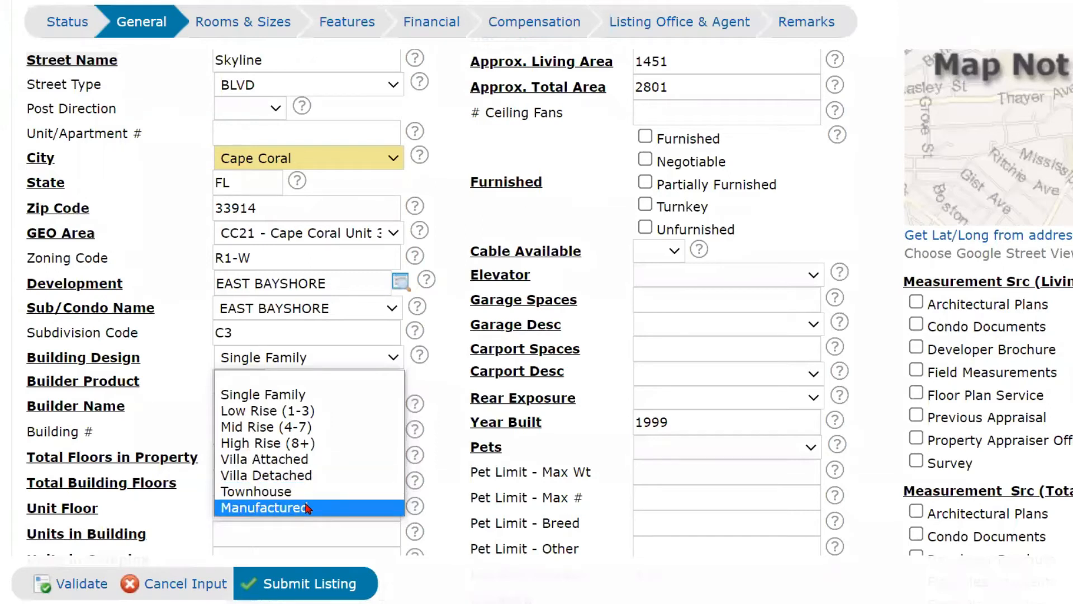
left_click(339, 361)
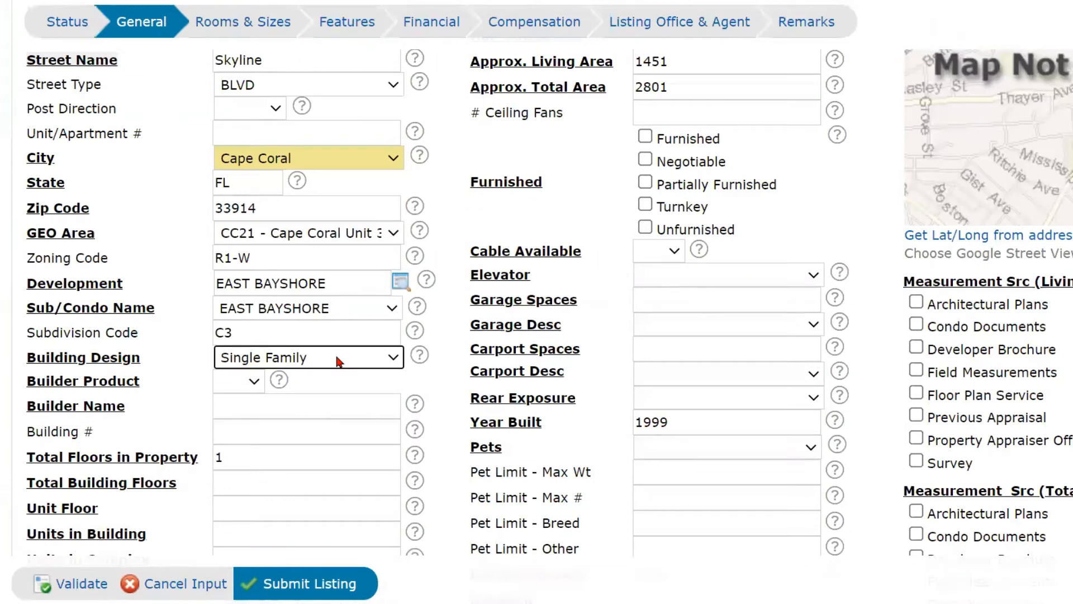
Set Builder Product to No.
left_click(256, 382)
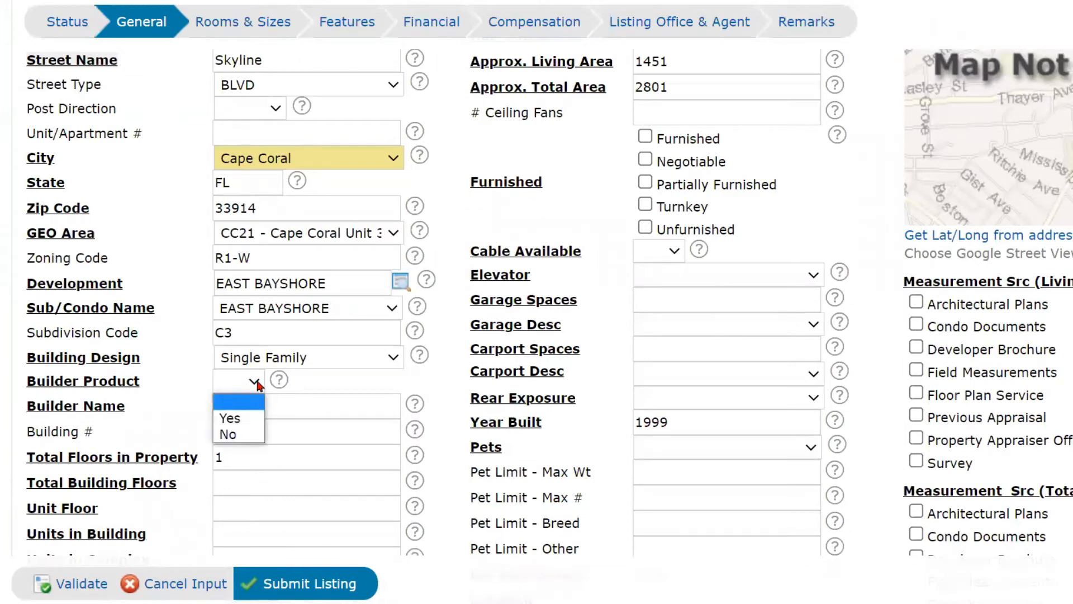
left_click(242, 435)
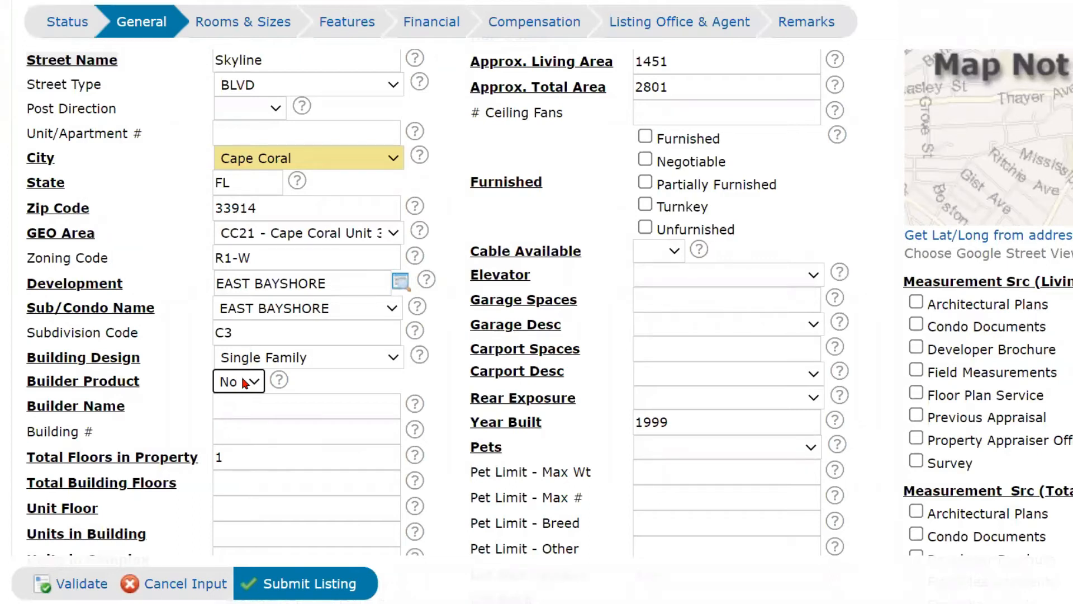
left_click(247, 406)
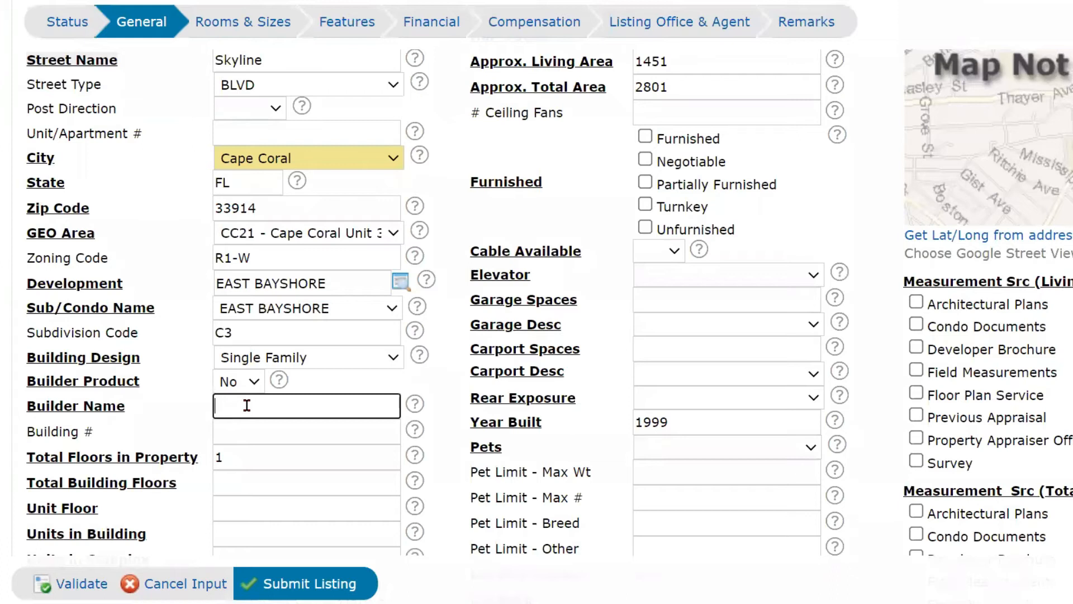
Enter 1 in Total Building Floors.
scroll(246, 405, "down", 2)
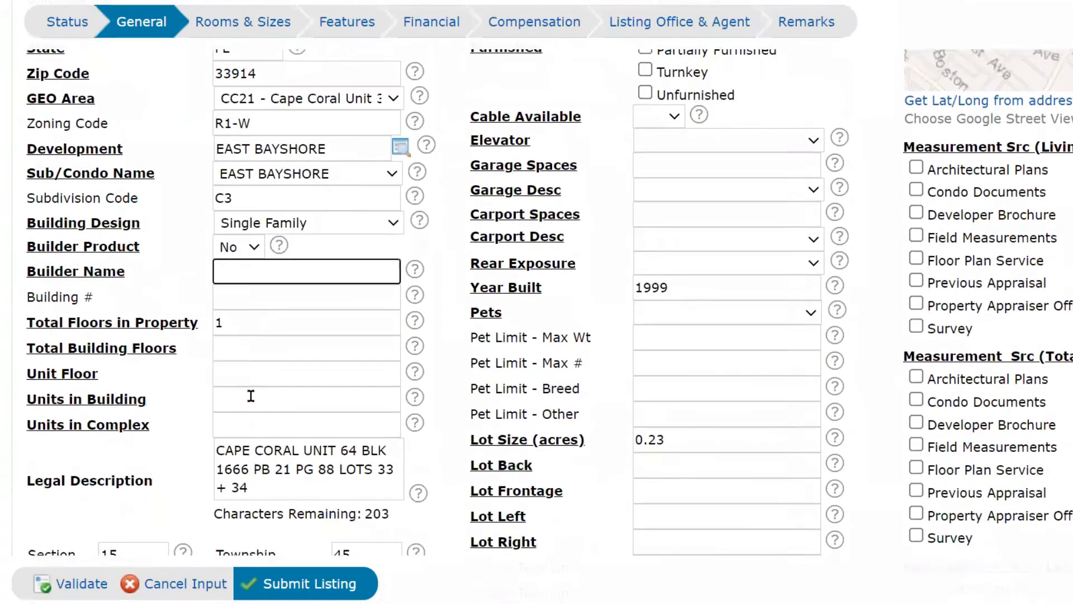
left_click(230, 292)
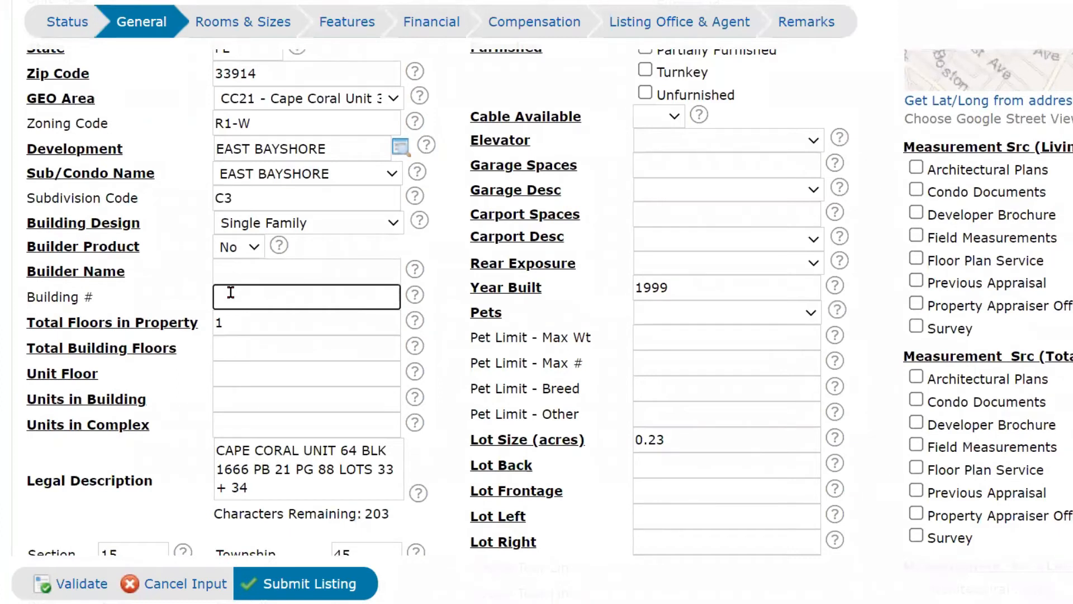
left_click(250, 323)
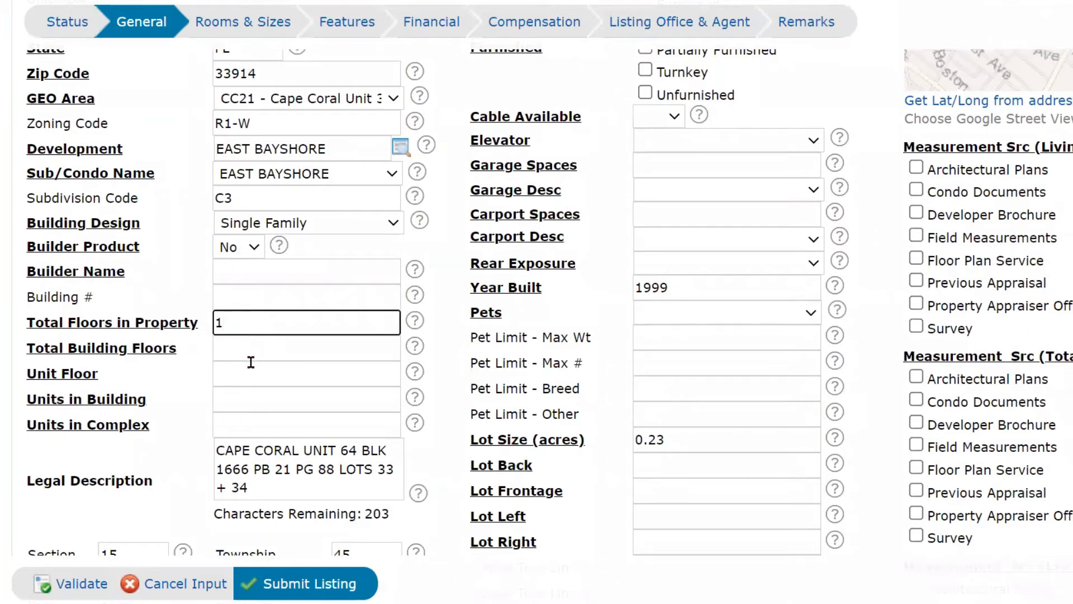
left_click(251, 349)
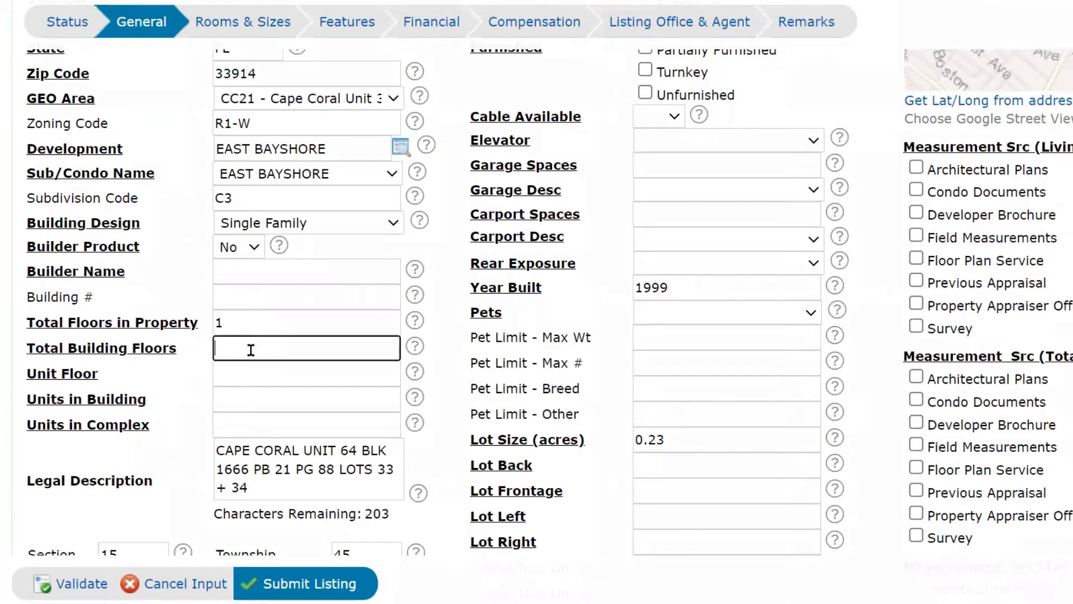
type("1")
Enter Unit Floor 0, Units in Building 1 and Units in Complex 1.
left_click(234, 319)
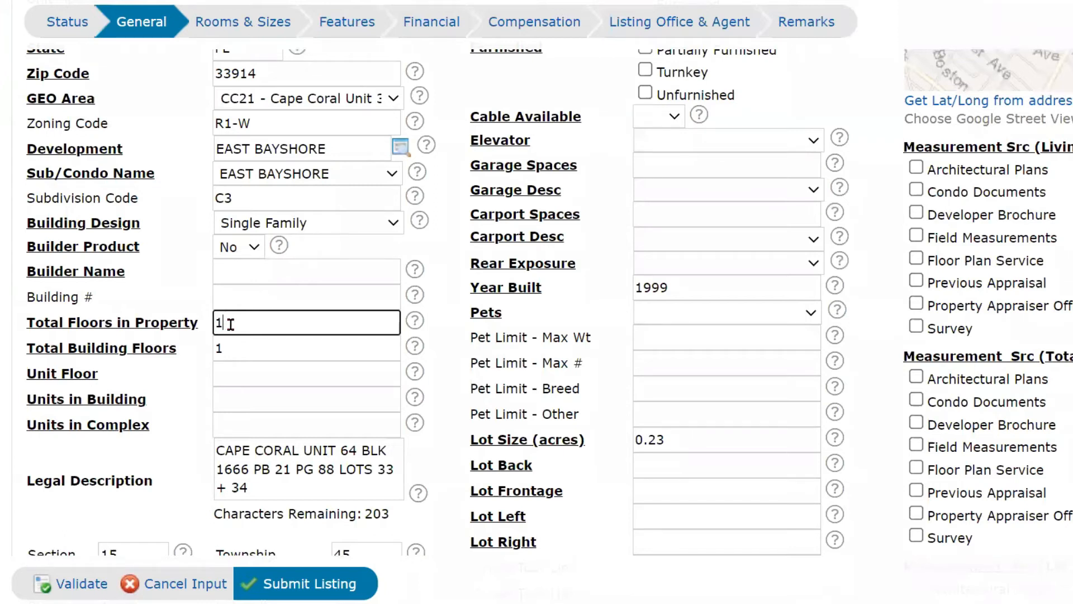
left_click(232, 378)
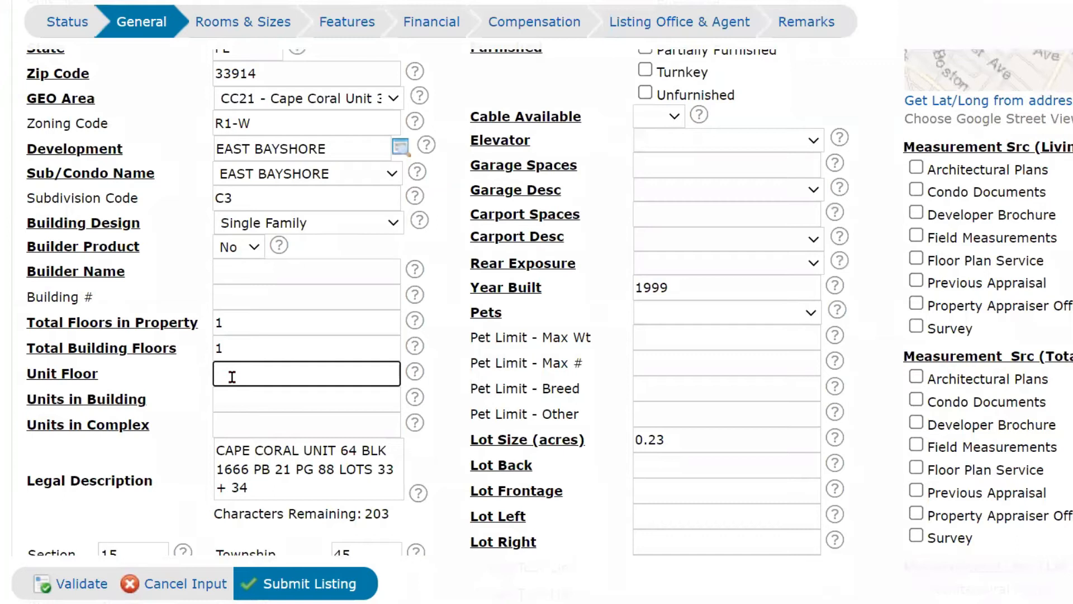
type("0")
left_click(235, 402)
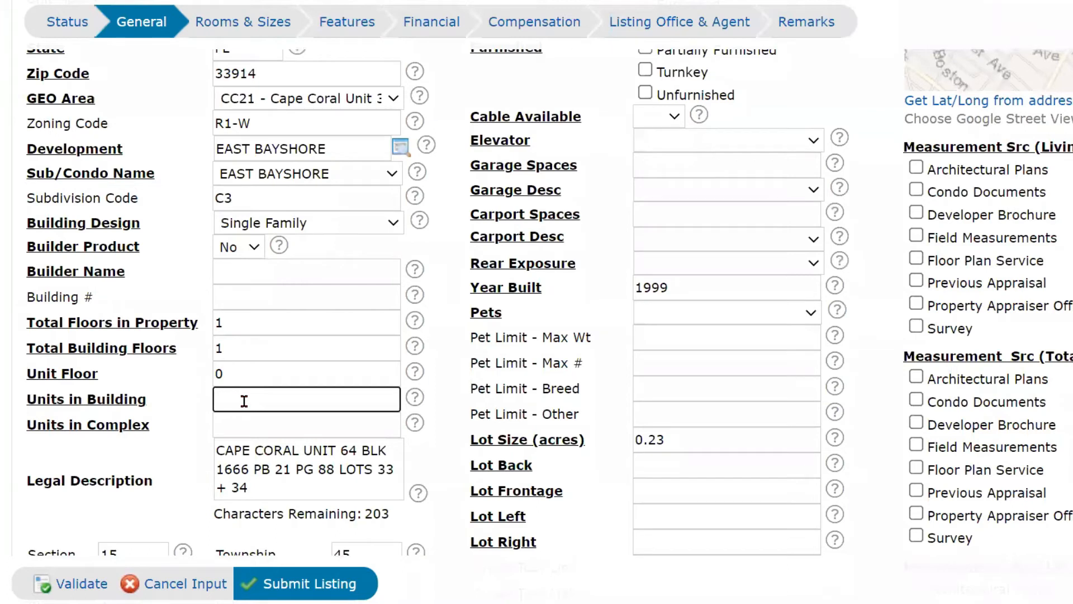
type("1")
left_click(245, 425)
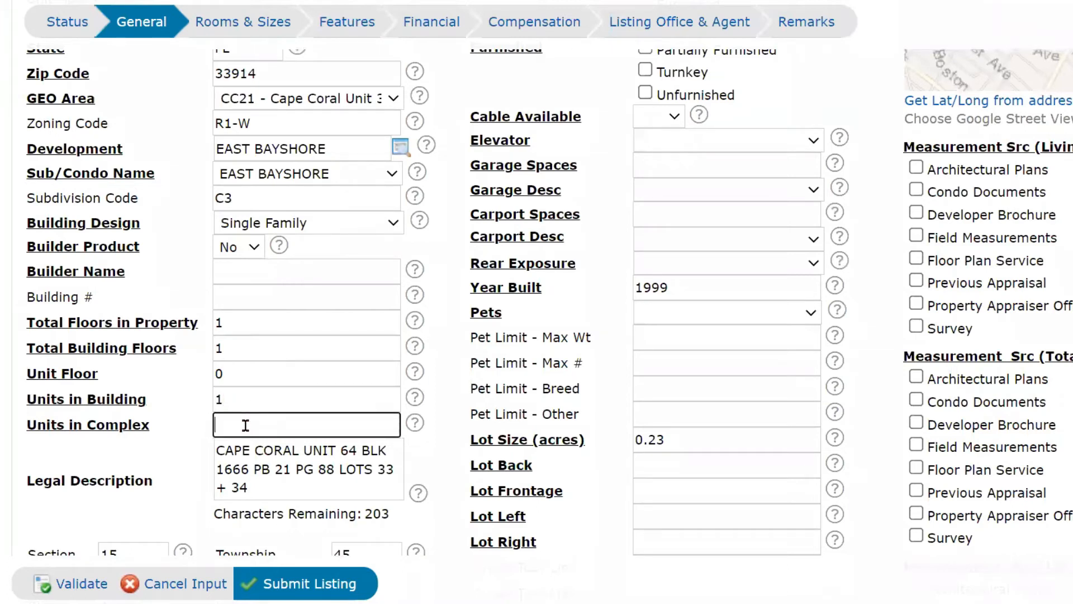
type("1")
left_click(163, 445)
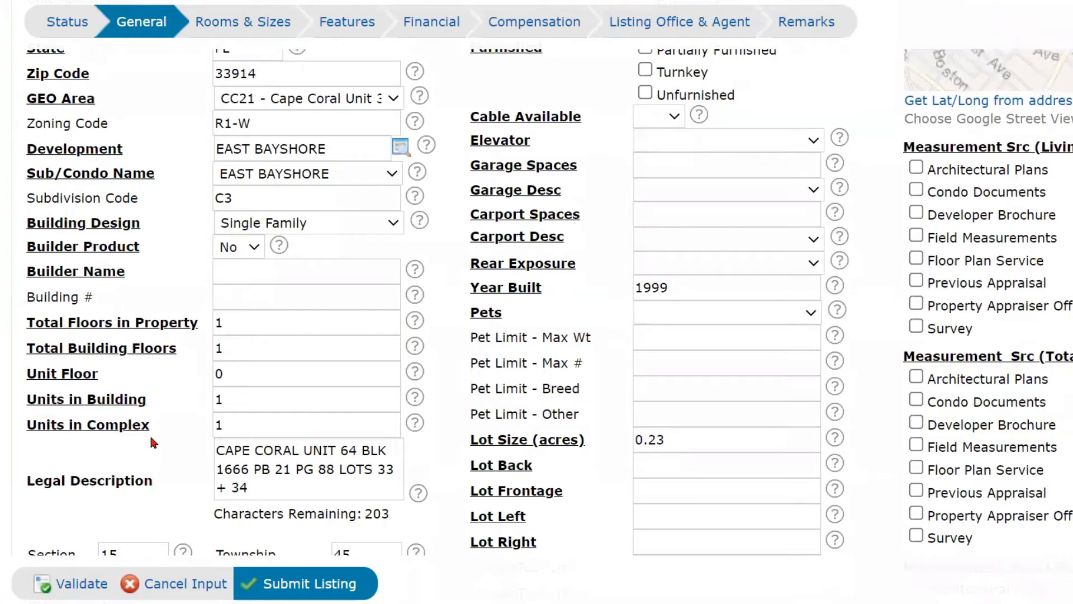
In the legal section, enter 0 as the Legal Unit.
scroll(158, 428, "down", 2)
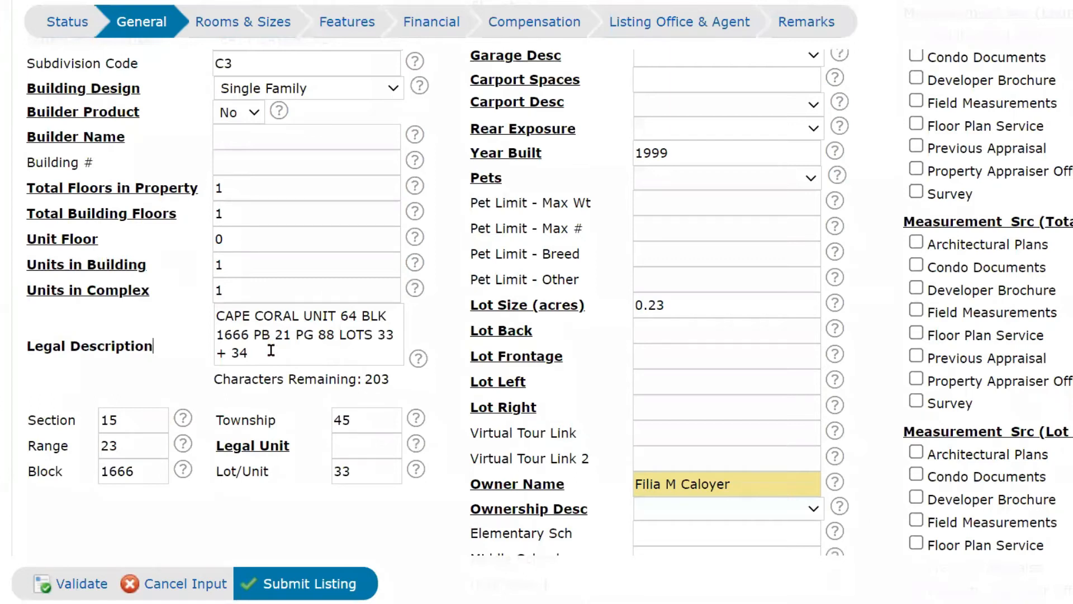
left_click(153, 474)
left_click(342, 446)
type("0")
left_click(305, 506)
Pick Resale Property from the Status Type dropdown at the top of the form.
scroll(376, 439, "up", 1)
scroll(376, 440, "up", 10)
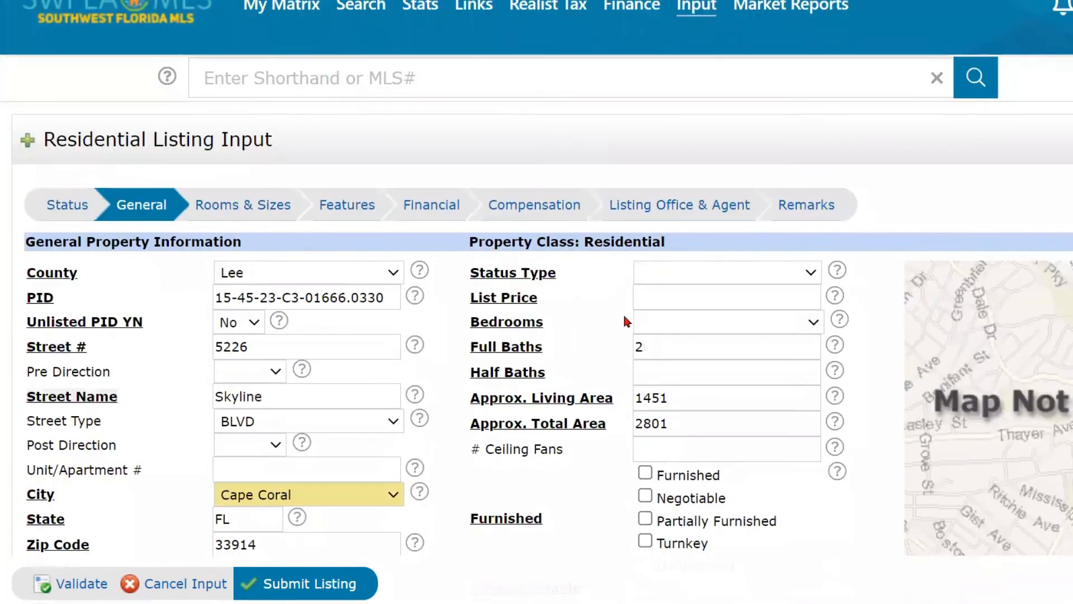
left_click(725, 281)
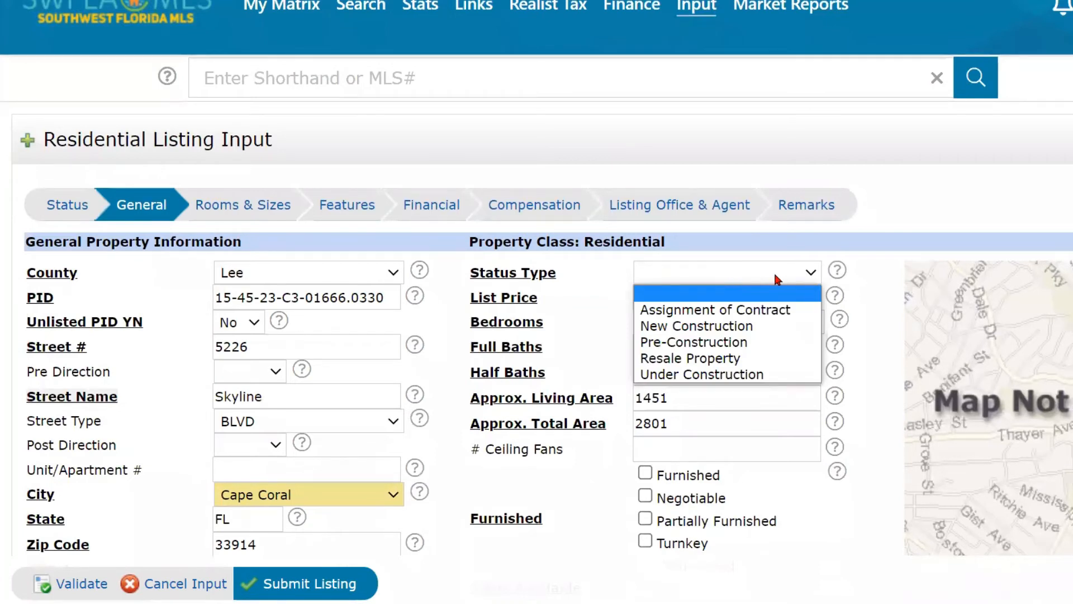
scroll(775, 263, "down", 1)
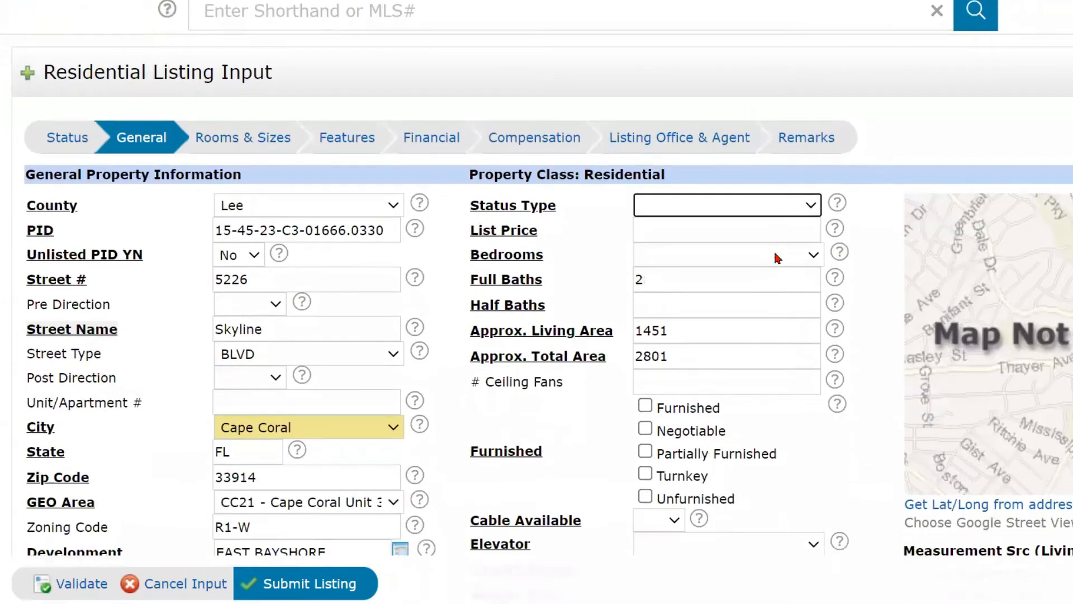
left_click(781, 209)
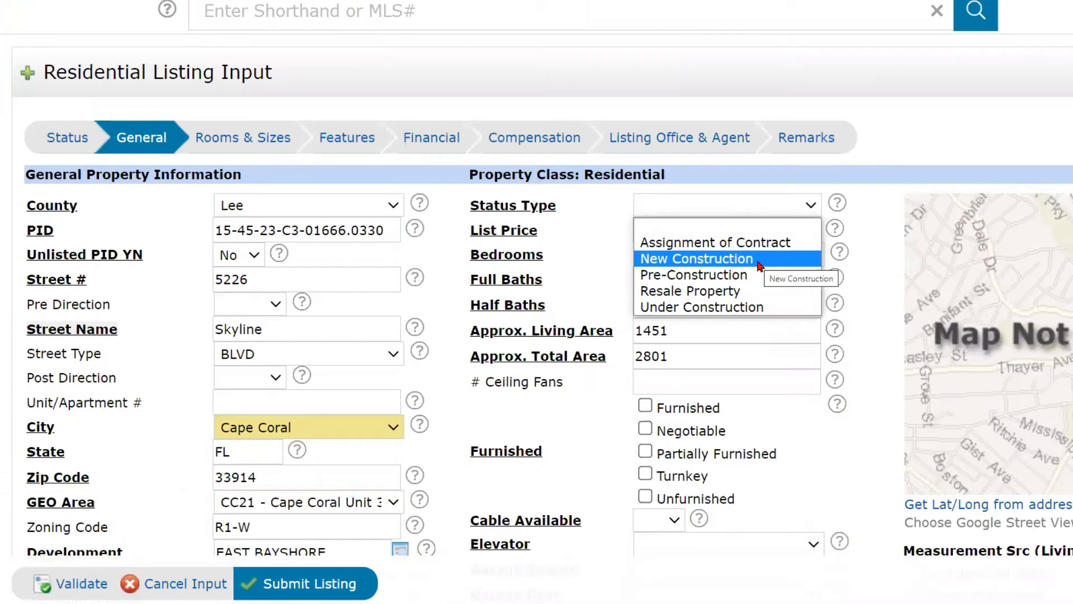
left_click(748, 297)
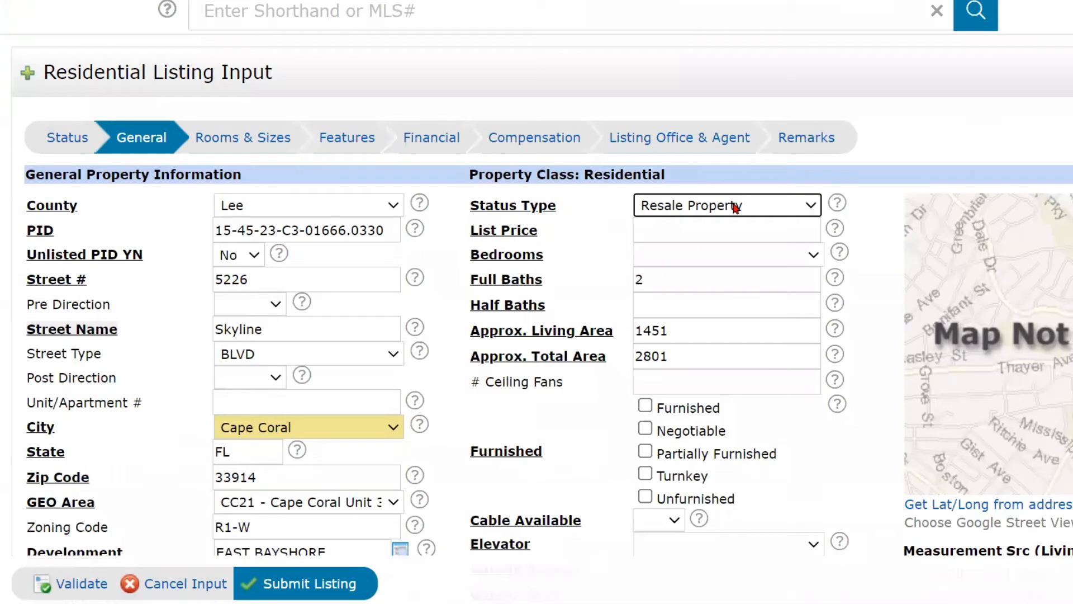
left_click(678, 230)
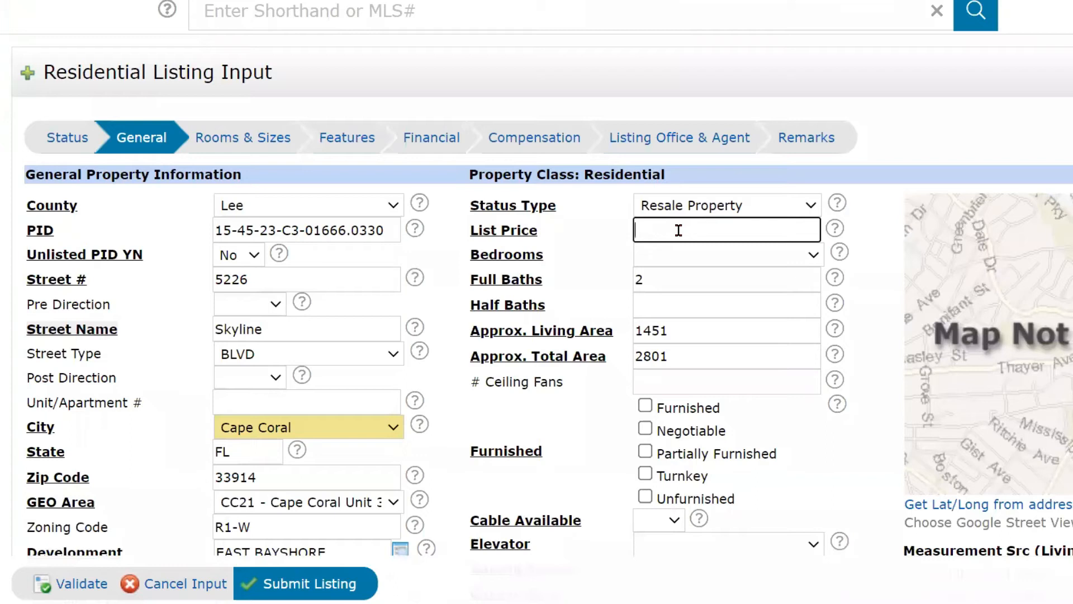
Enter list price 699900, choose 3 Bed for Bedrooms, and set Half Baths to 0.
type("699900")
left_click(728, 256)
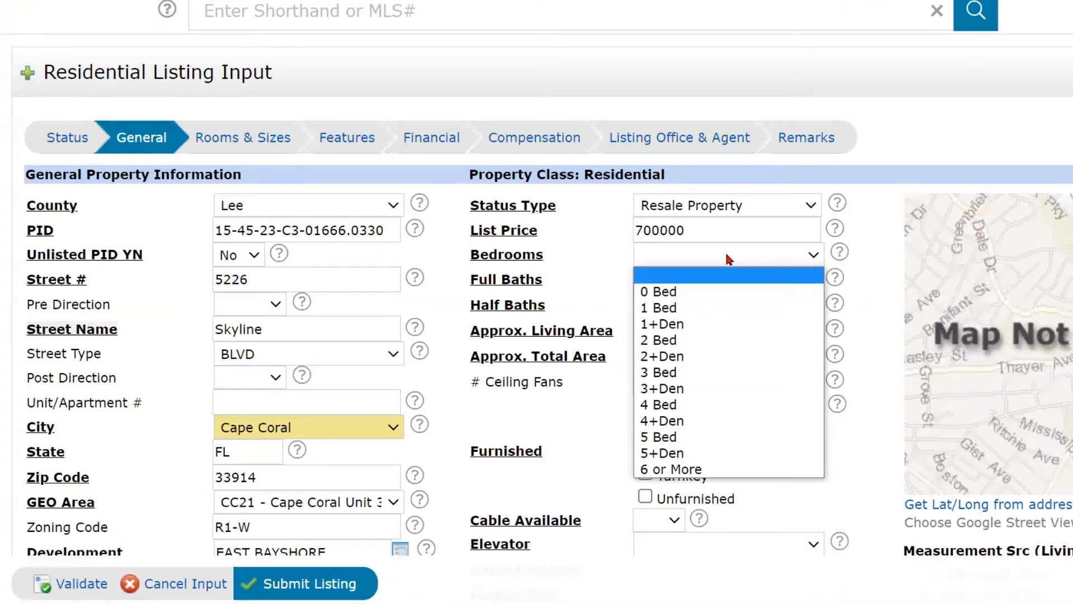
left_click(710, 373)
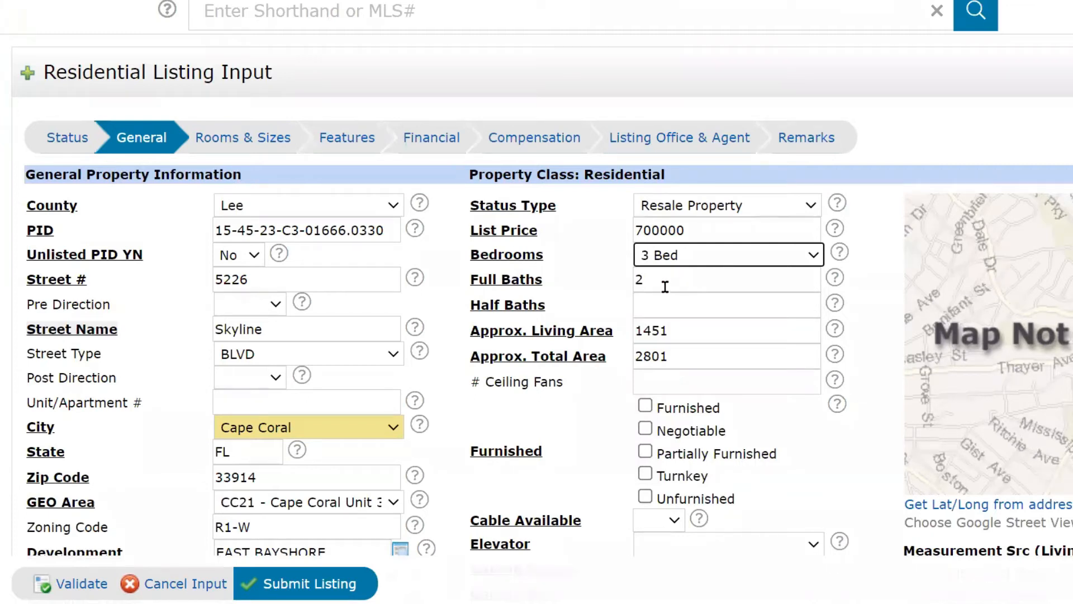
left_click(652, 306)
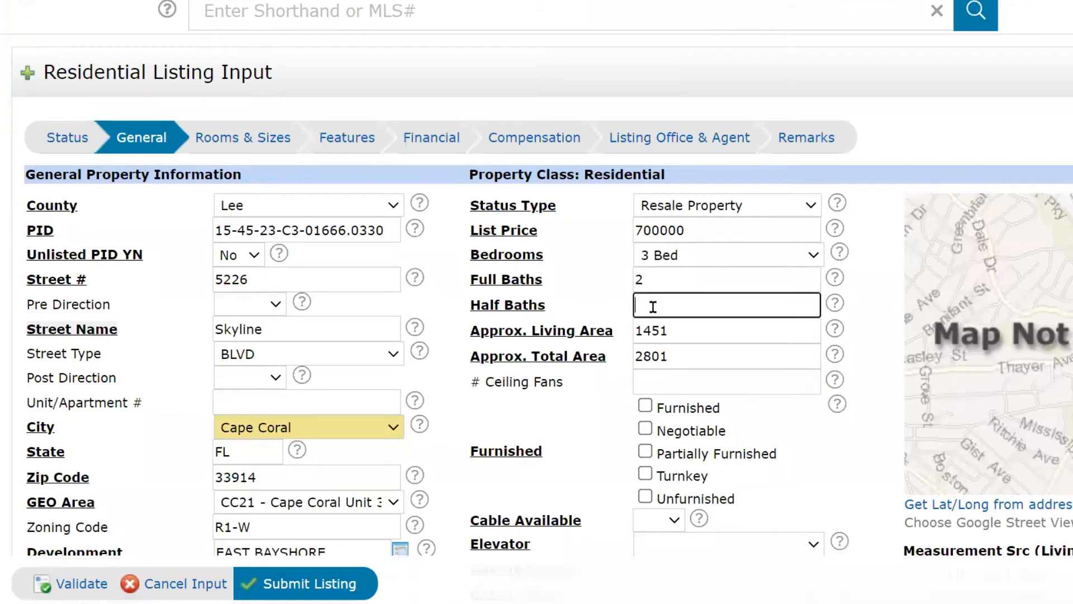
type("0")
left_click(553, 306)
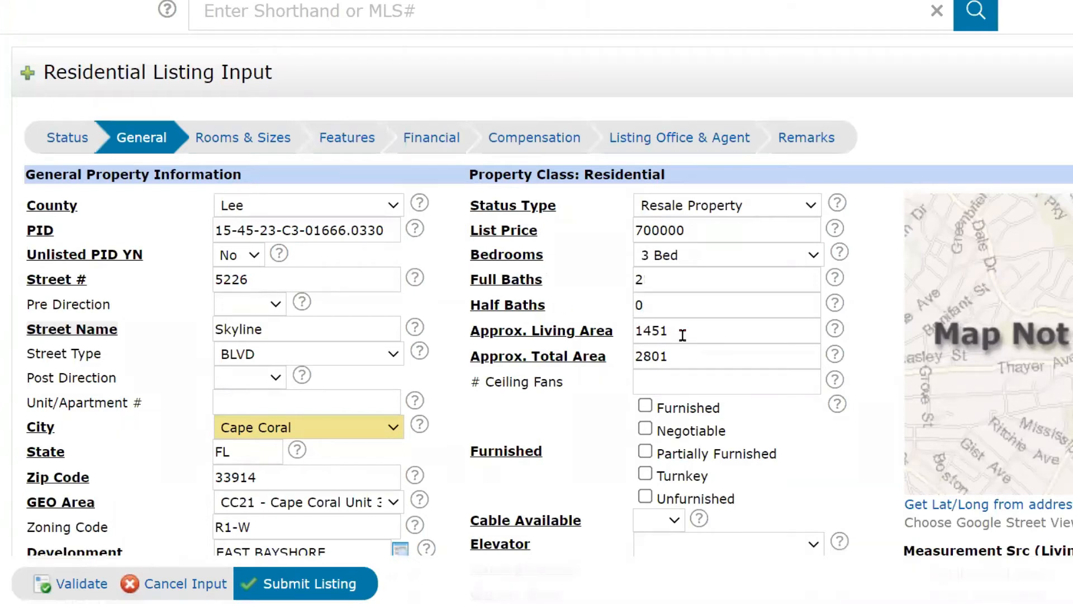
Enter 3 in # Ceiling Fans and tick the Unfurnished checkbox.
scroll(682, 334, "down", 1)
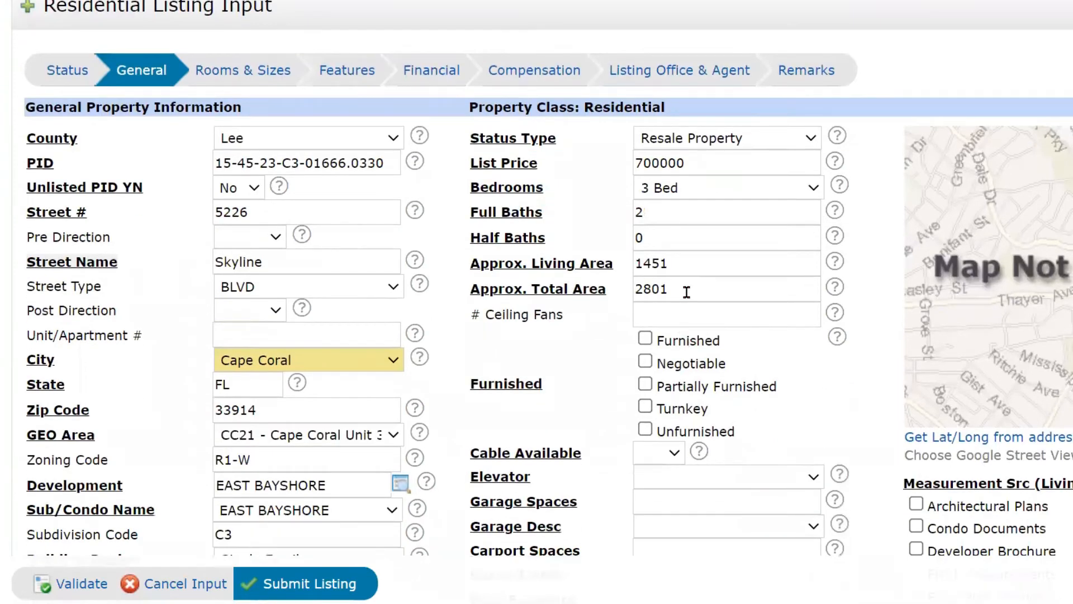
scroll(686, 292, "down", 1)
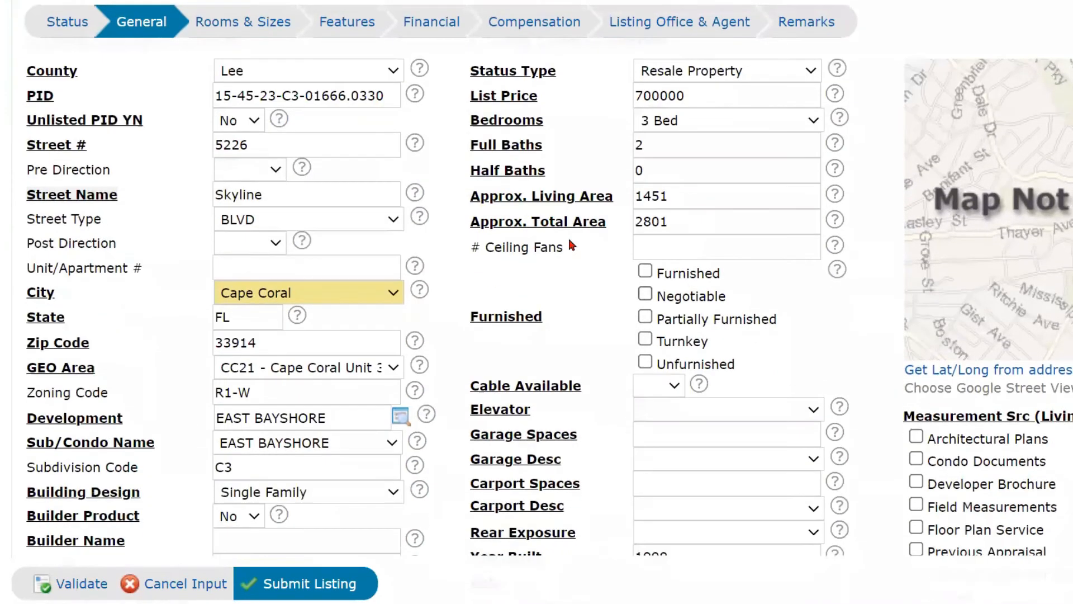
left_click(681, 244)
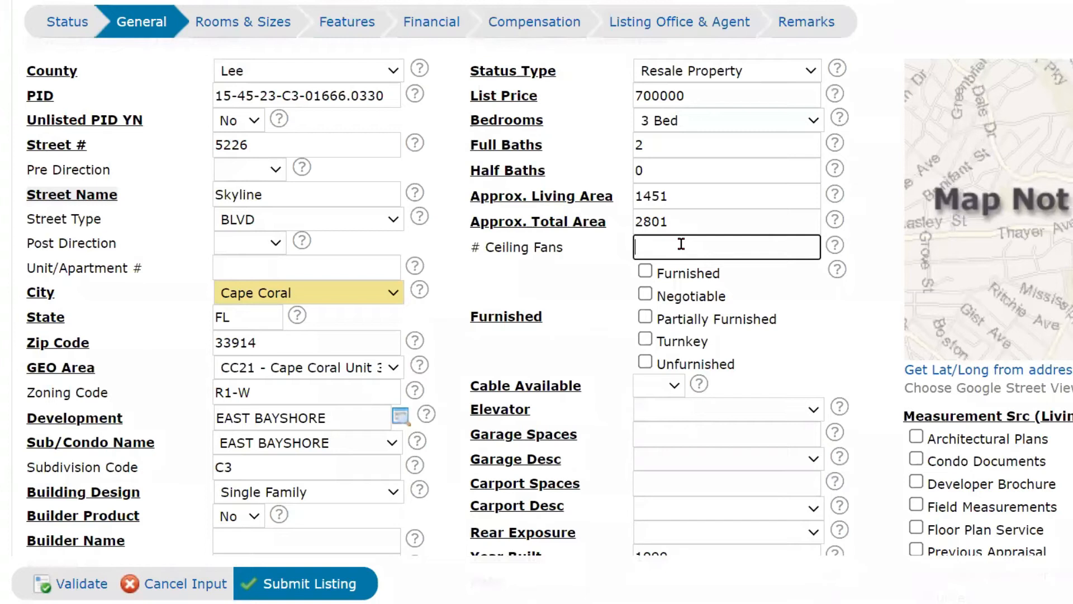
type("3")
left_click(646, 362)
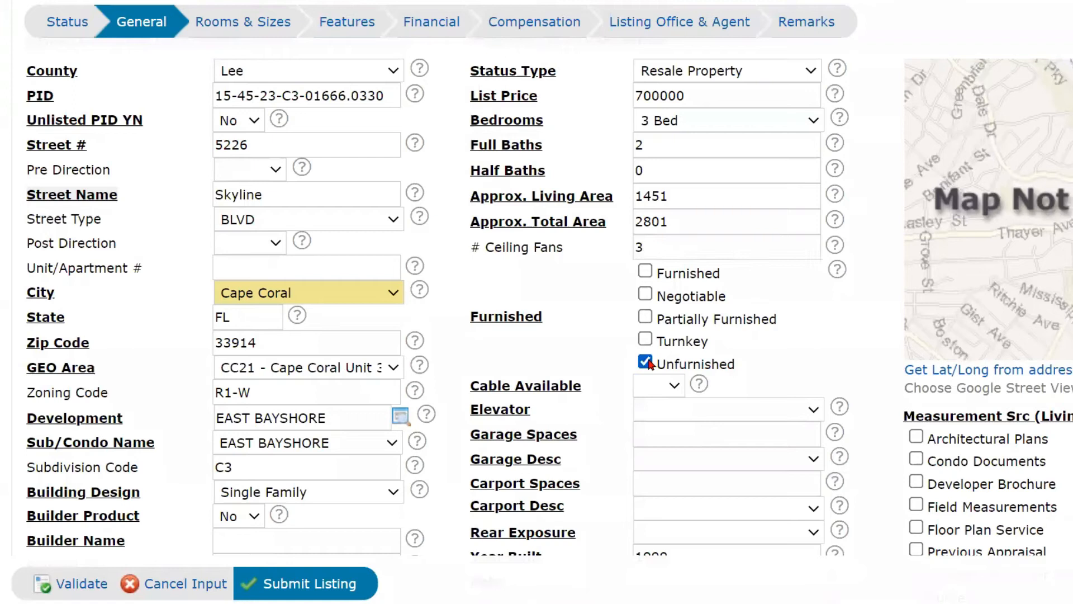
Set Cable Available to Yes and Elevator to None.
scroll(671, 302, "down", 2)
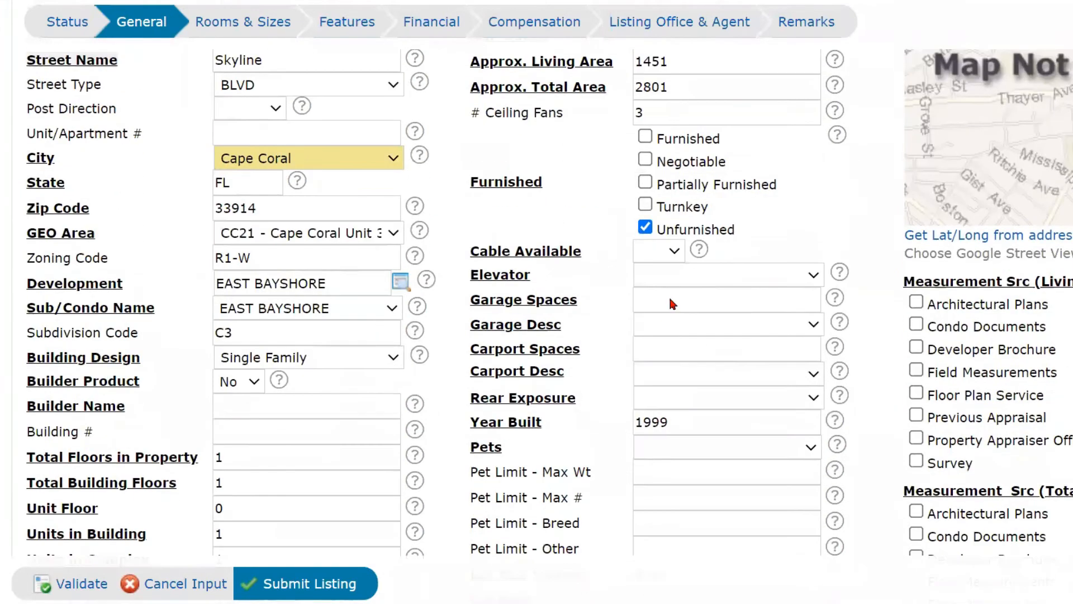
left_click(678, 250)
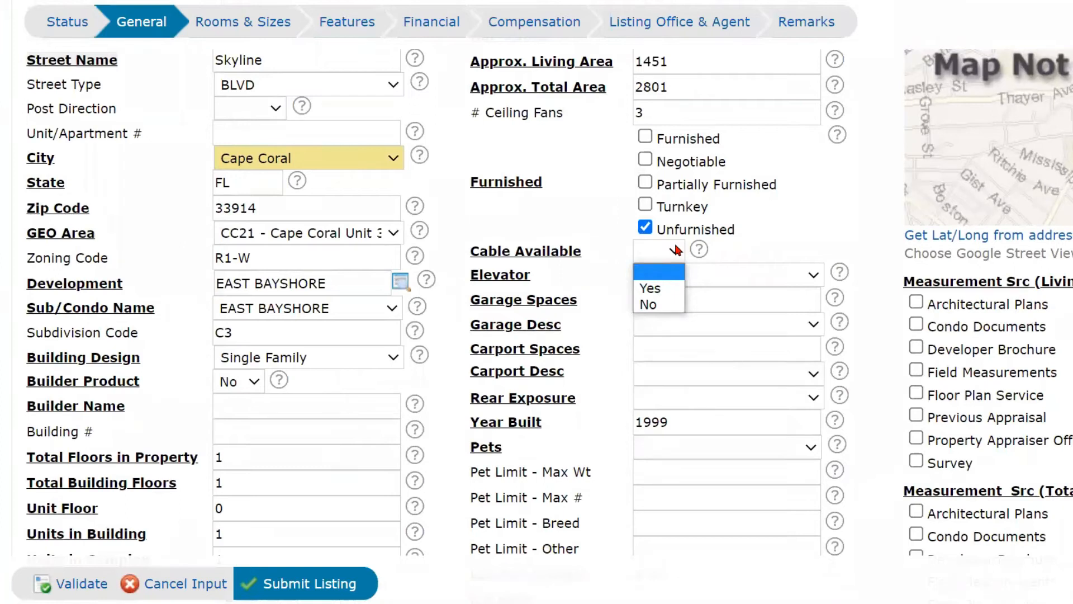
left_click(664, 289)
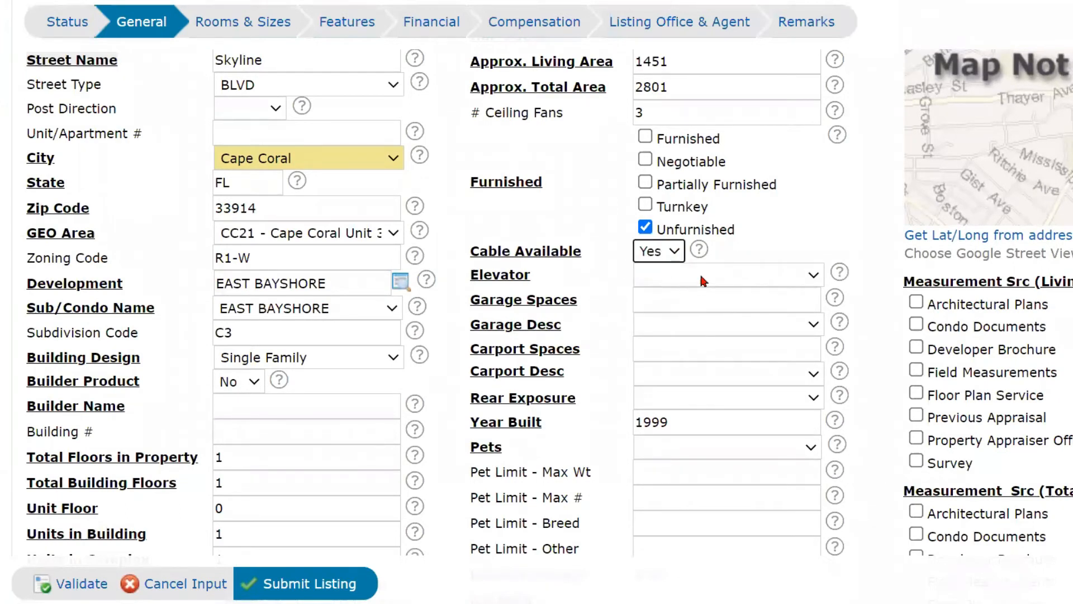
left_click(737, 275)
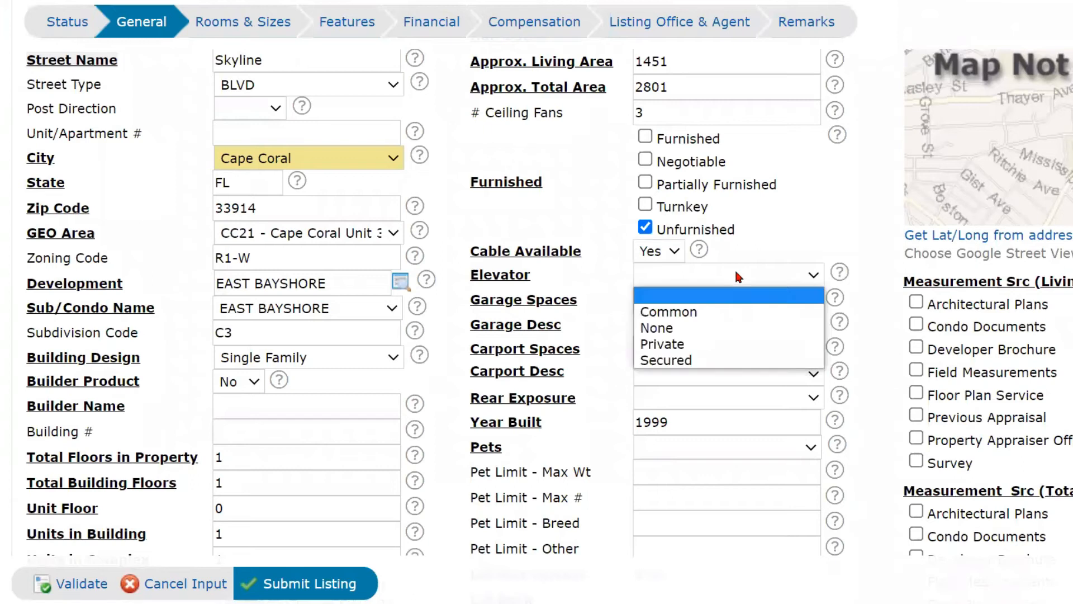
left_click(718, 328)
Enter 2 garage spaces described as Attached and 0 carport spaces.
left_click(721, 299)
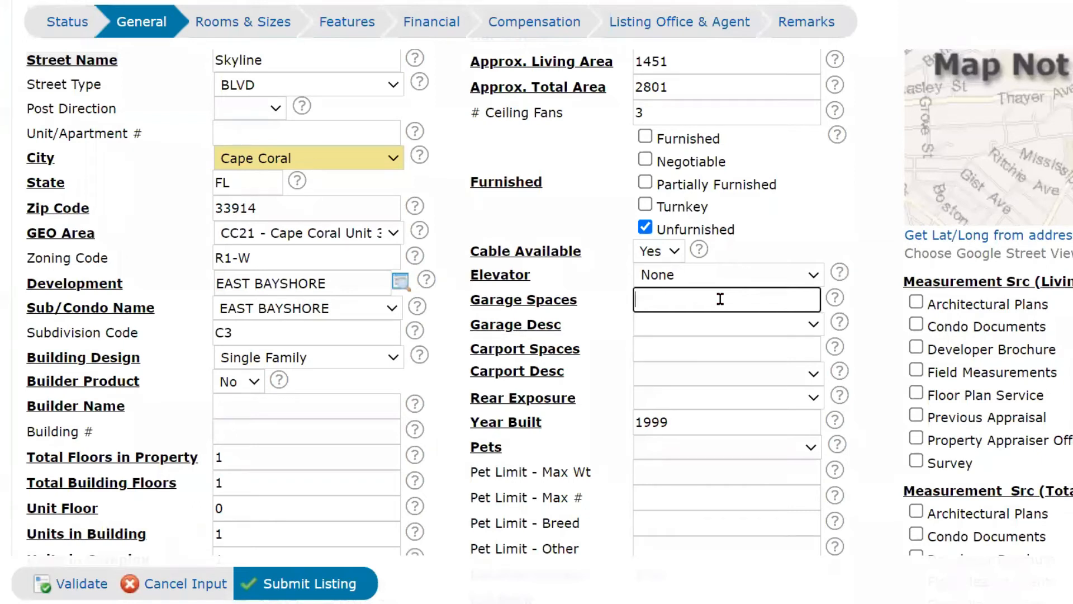
type("2")
left_click(700, 324)
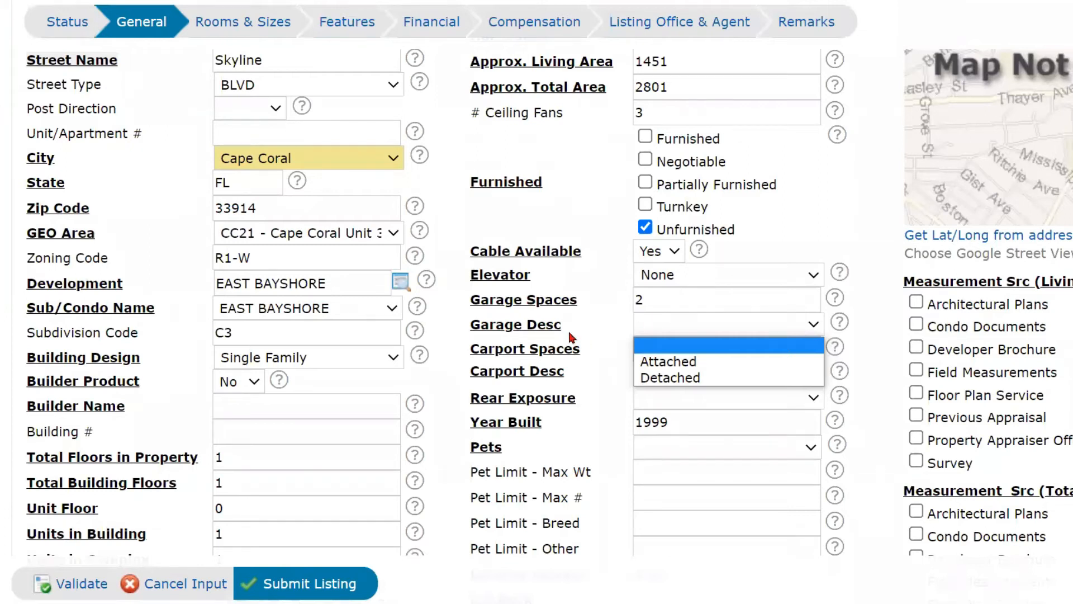
left_click(652, 362)
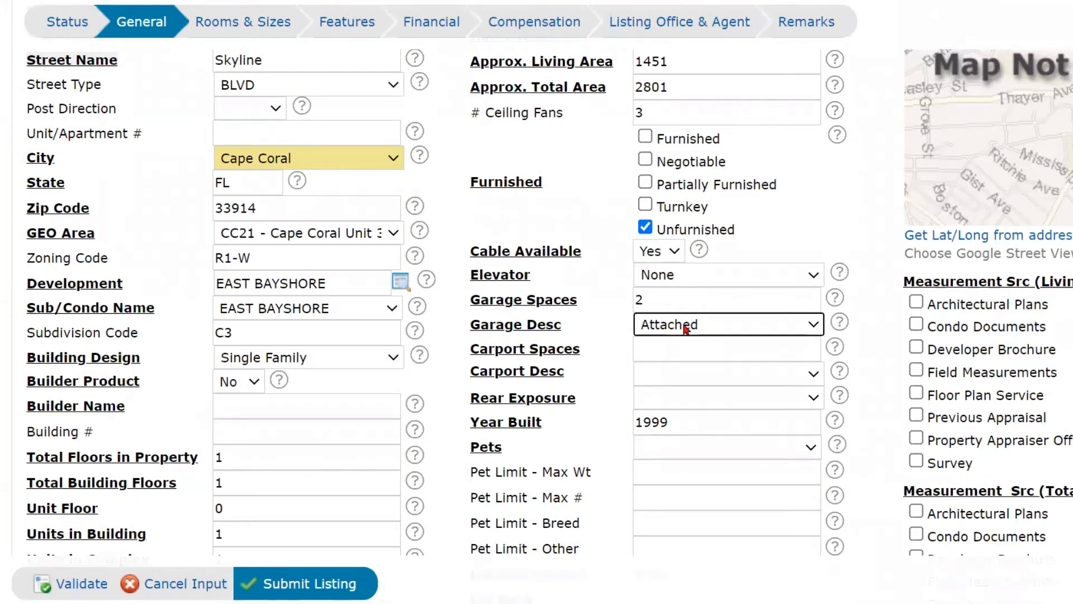
left_click(675, 346)
type("0")
left_click(672, 379)
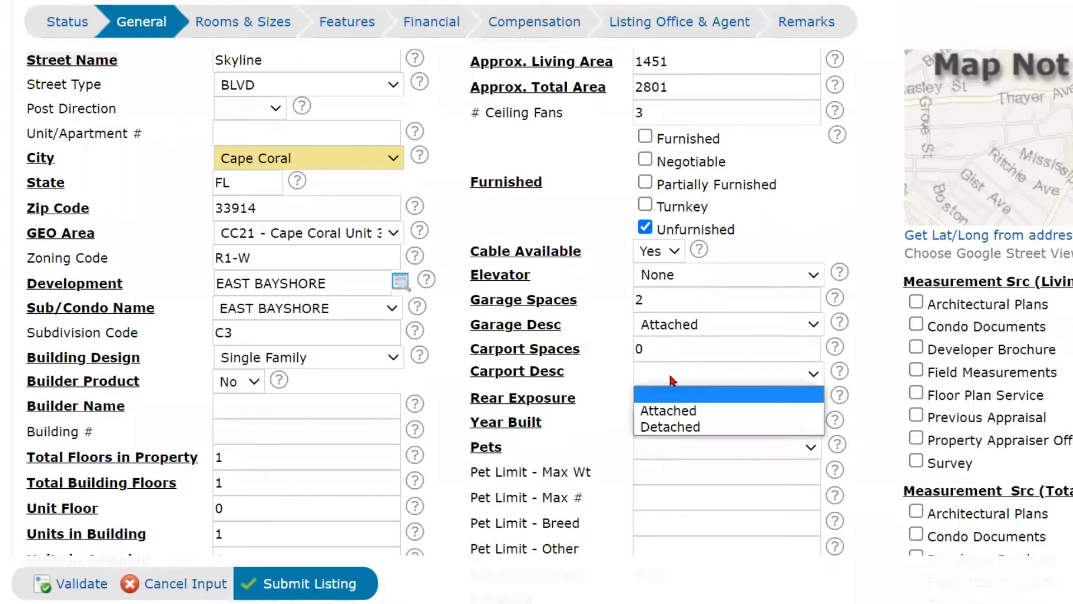
left_click(871, 349)
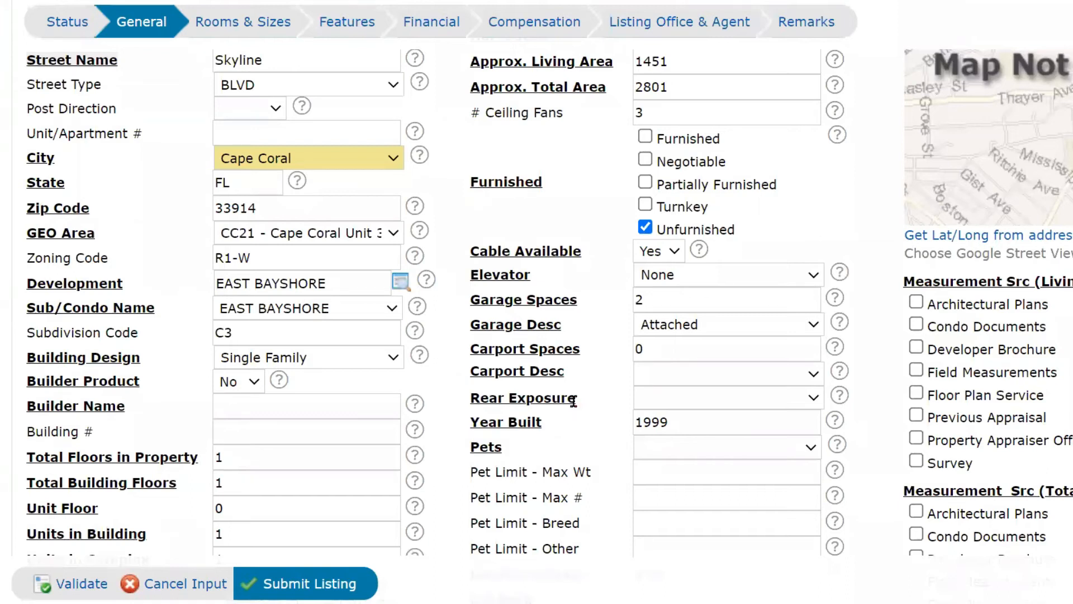
scroll(573, 402, "down", 5)
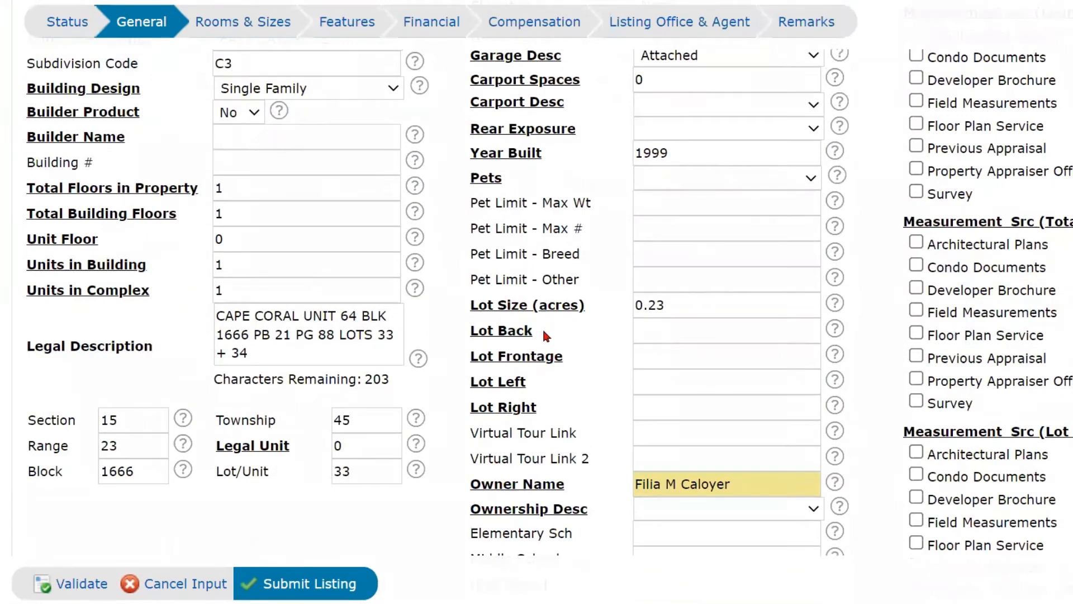
left_click(524, 343)
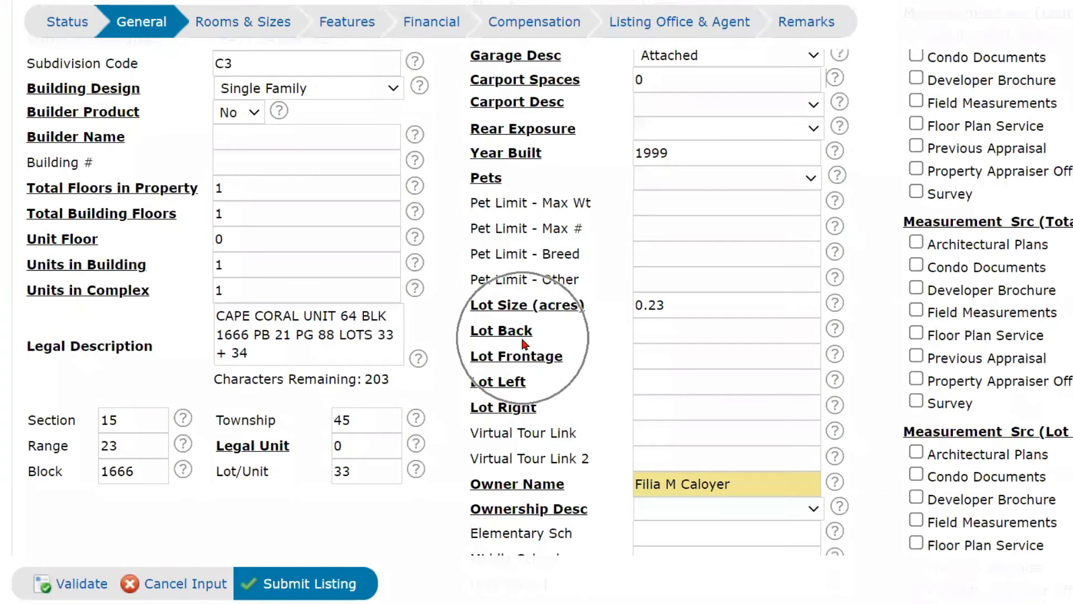
left_click(513, 360)
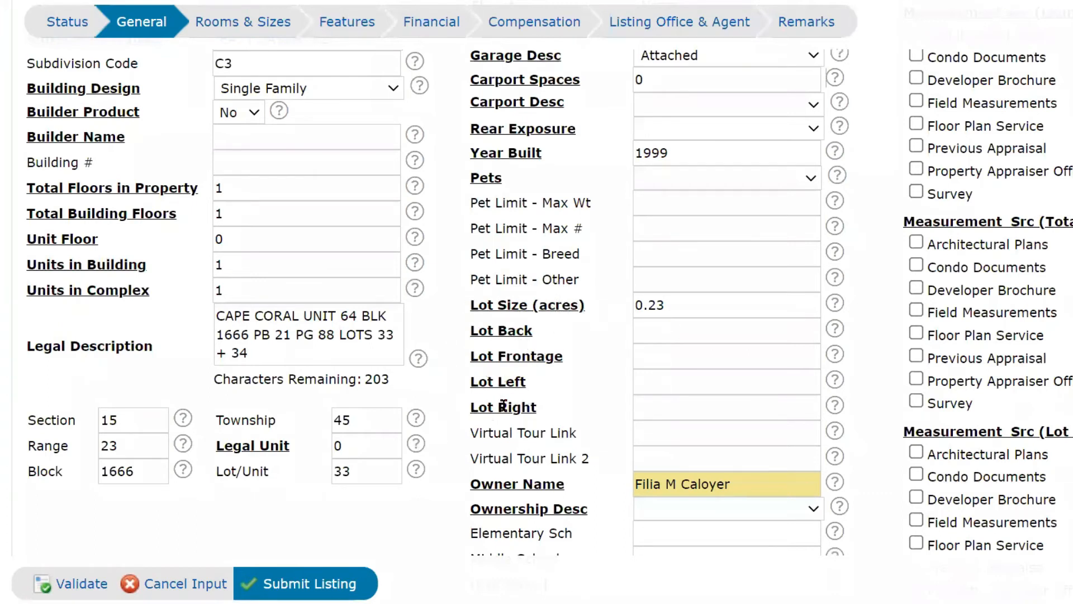
scroll(526, 412, "up", 5)
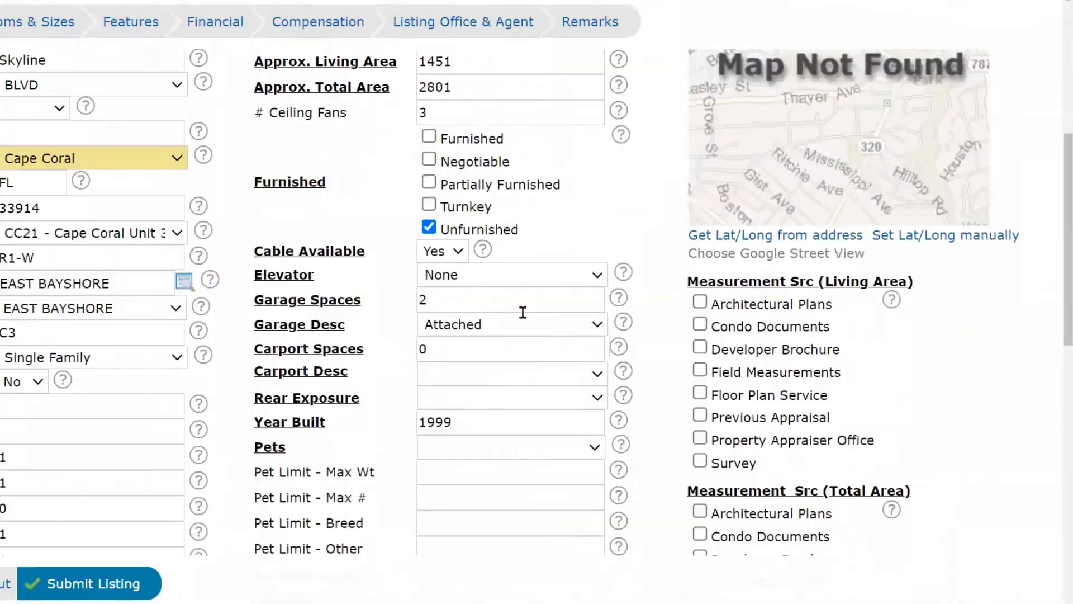
scroll(998, 465, "up", 4)
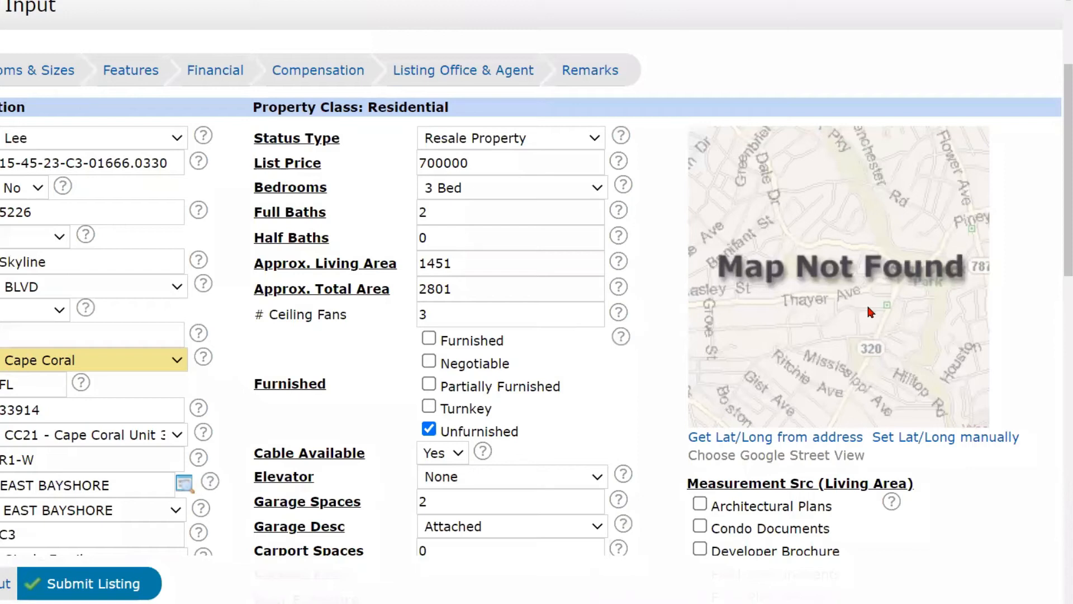
Get the lat/long from the property's address, then bring up the manual-location map.
left_click(774, 442)
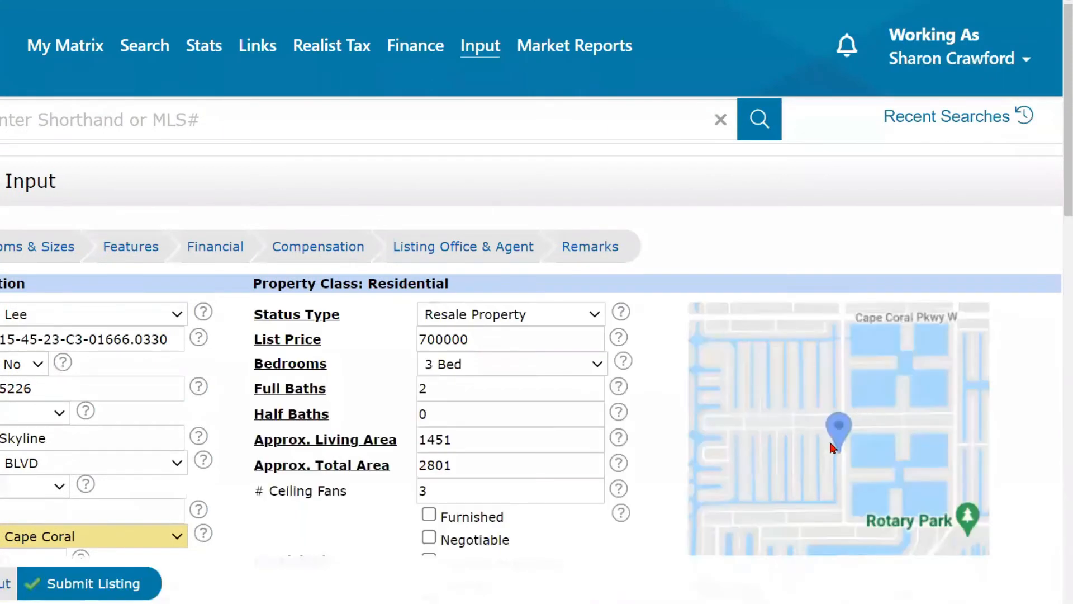
scroll(830, 442, "down", 4)
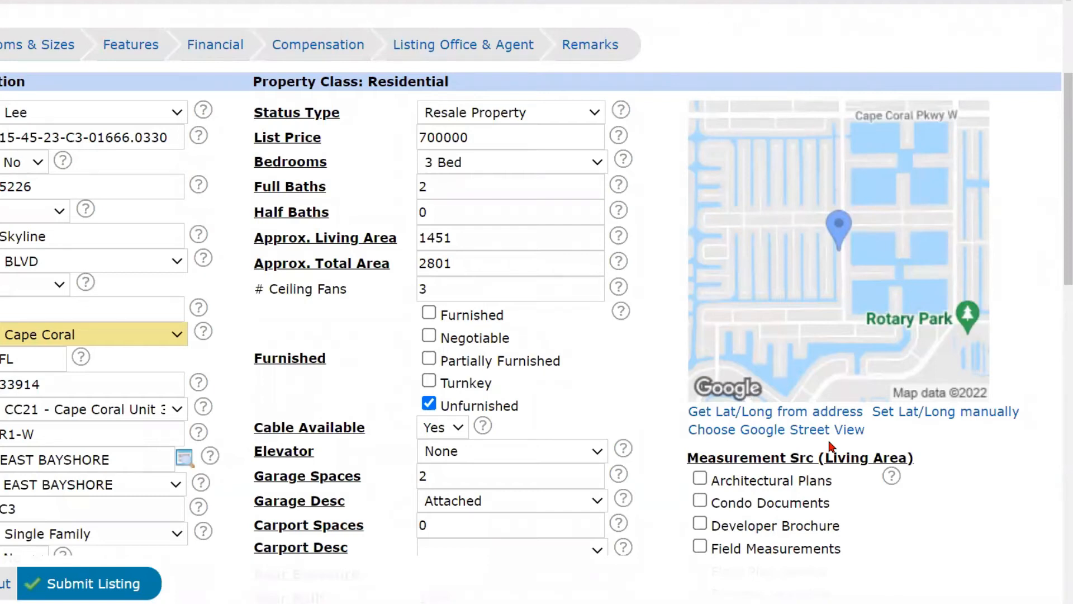
left_click(928, 414)
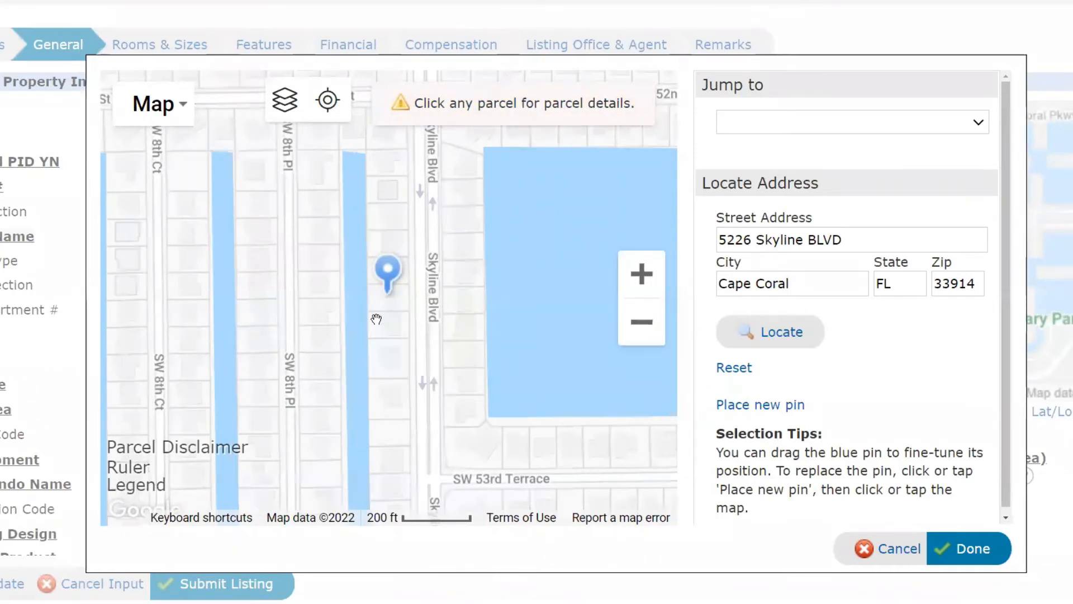
left_click(389, 273)
scroll(390, 273, "up", 4)
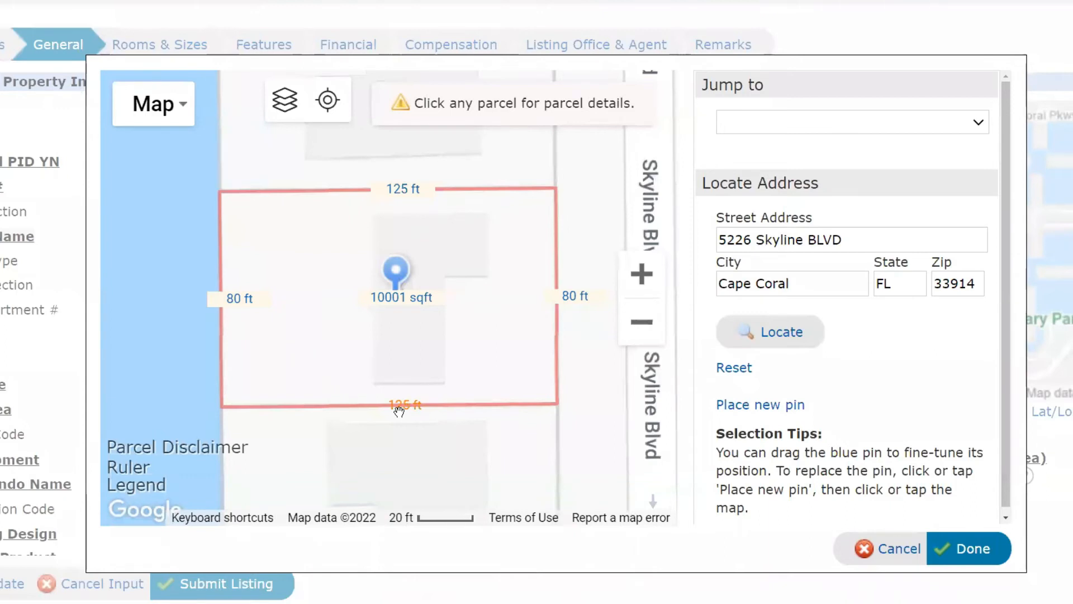
left_click(648, 323)
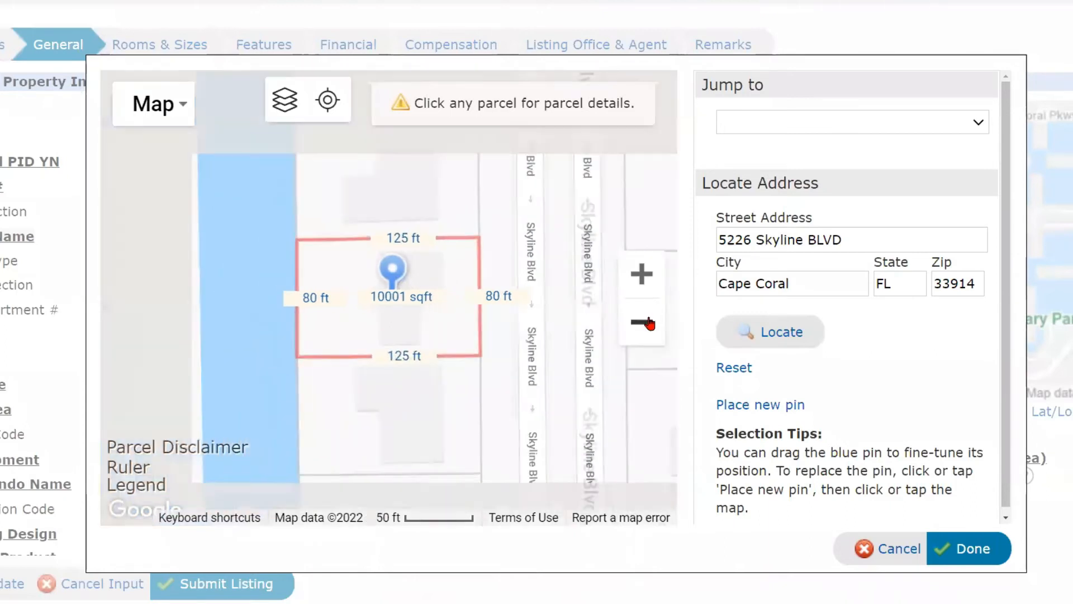
left_click(649, 323)
left_click(648, 323)
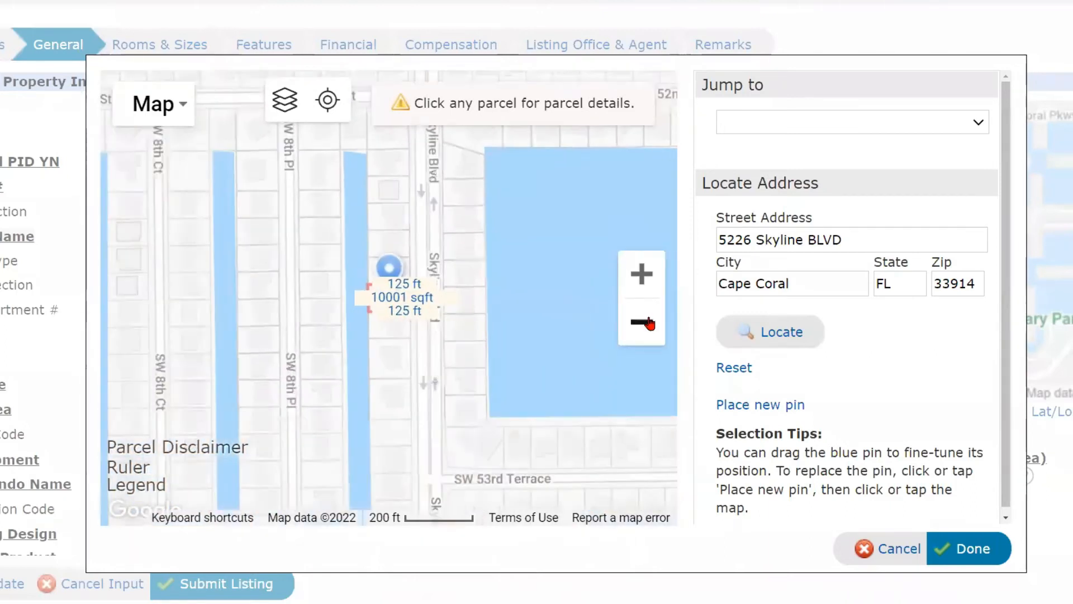
left_click(648, 323)
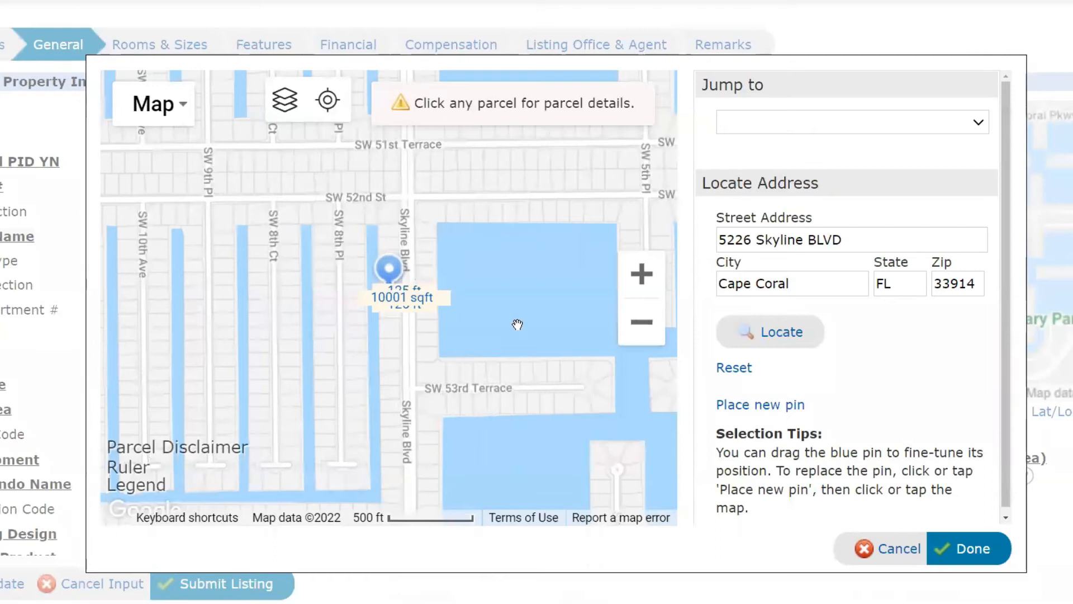
left_click(642, 275)
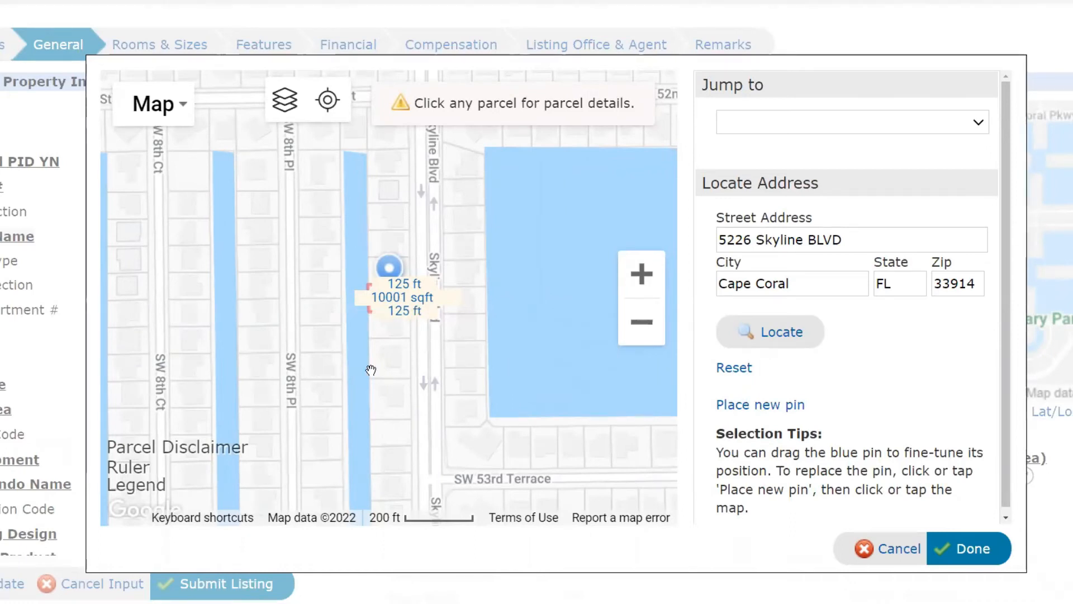
left_click(323, 289)
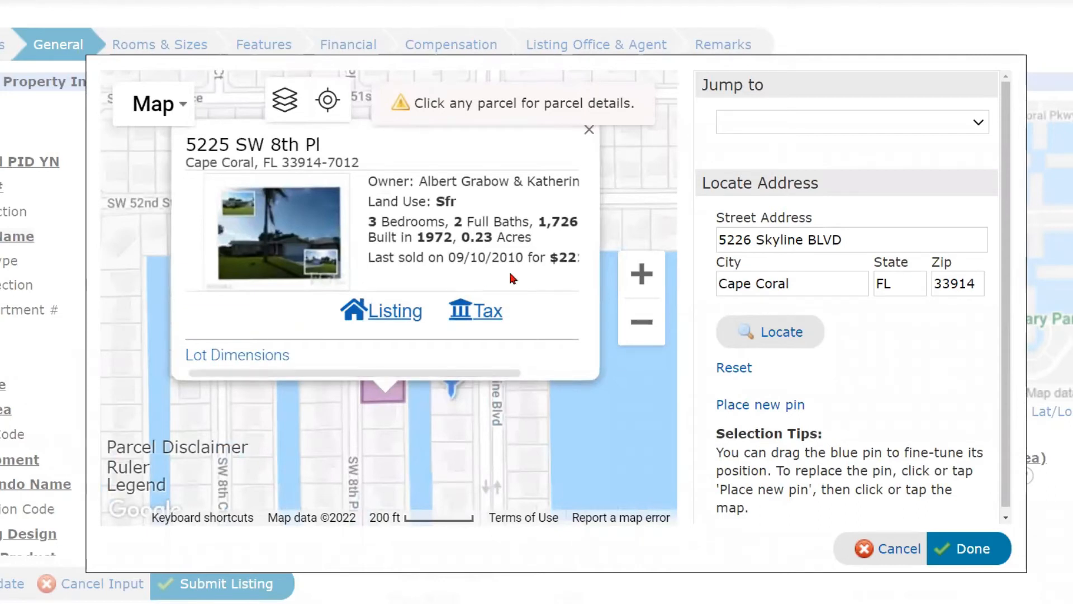
left_click(590, 130)
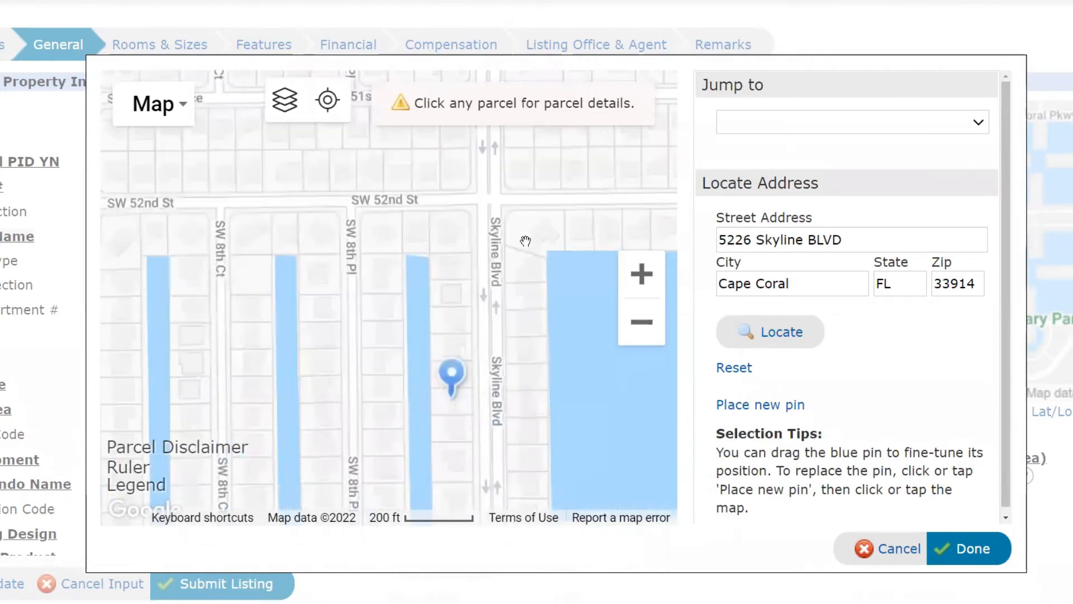
left_click(444, 405)
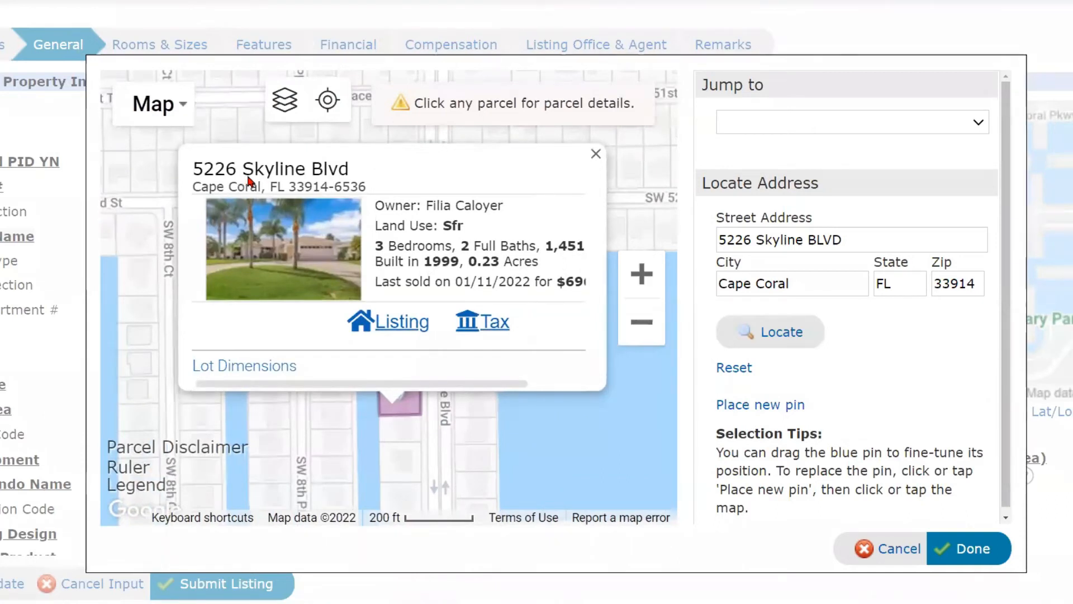
left_click(252, 368)
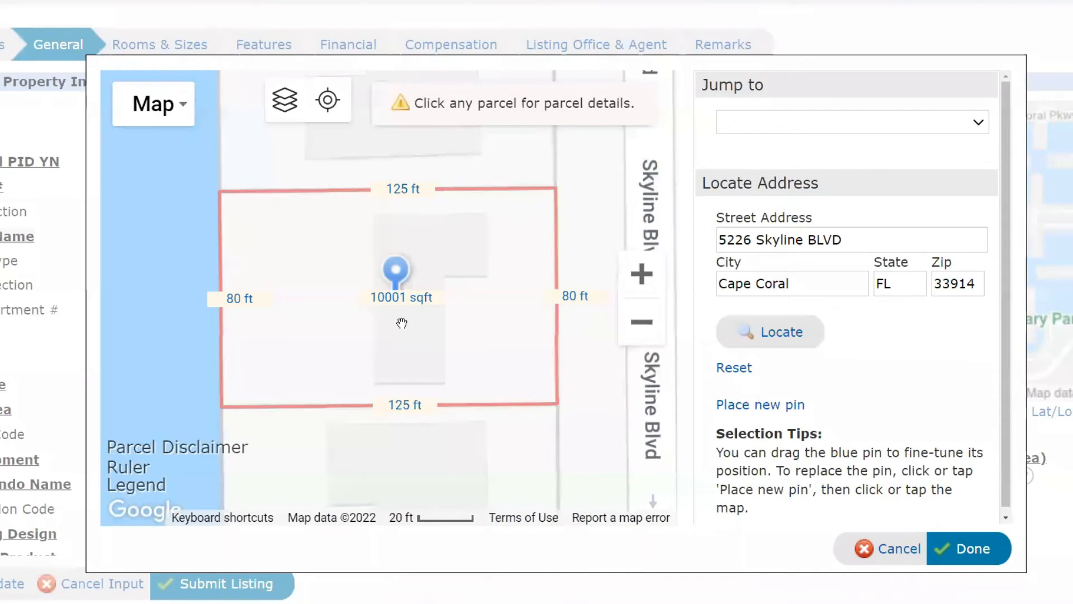
left_click(648, 329)
left_click(647, 330)
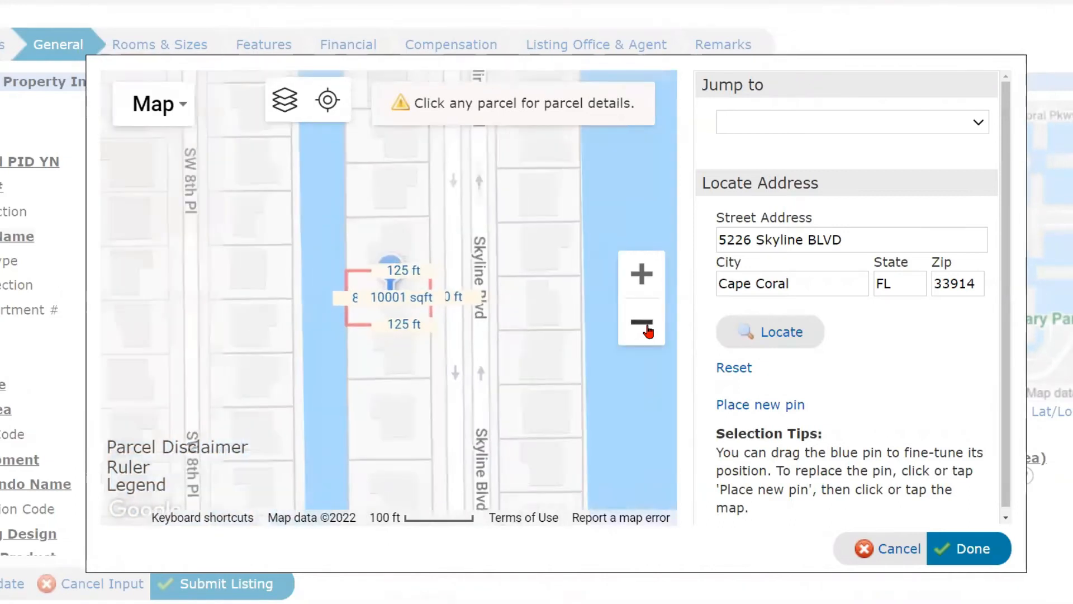
left_click(648, 330)
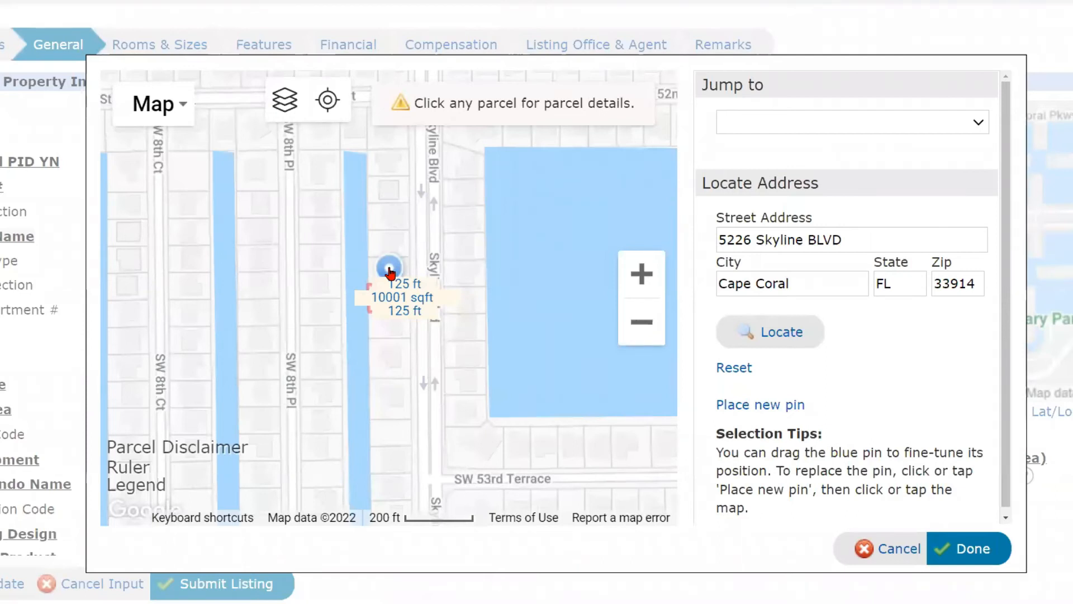
Place a new pin on the Skyline Blvd lot and save the location to the listing.
left_click(764, 411)
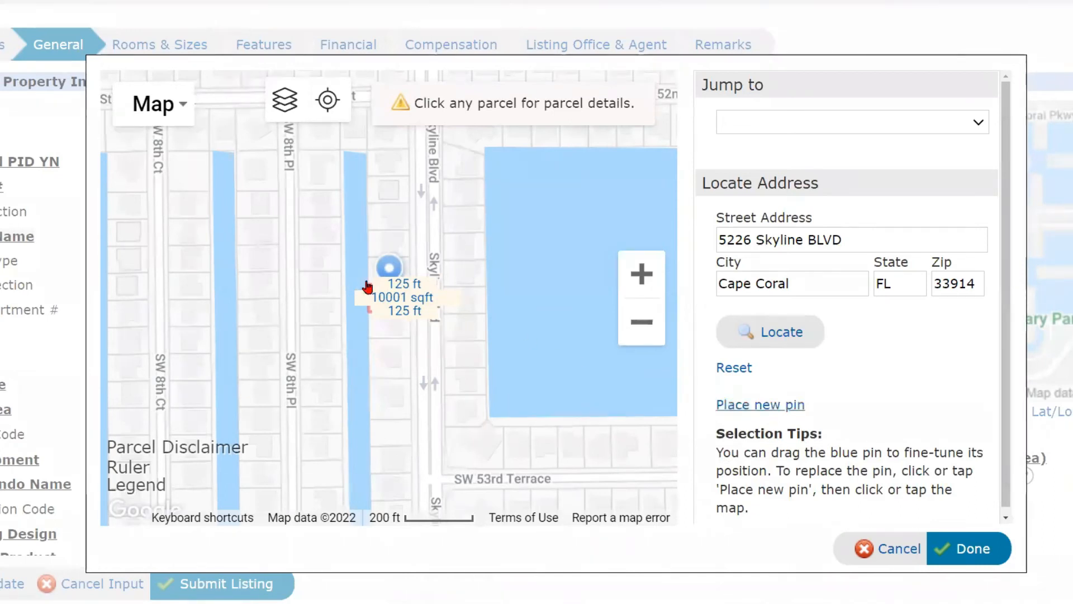
mouse_move(392, 267)
left_mouse_down()
mouse_move(462, 273)
mouse_move(471, 293)
mouse_move(470, 342)
mouse_move(402, 335)
left_mouse_up()
left_click_drag(410, 289, 395, 266)
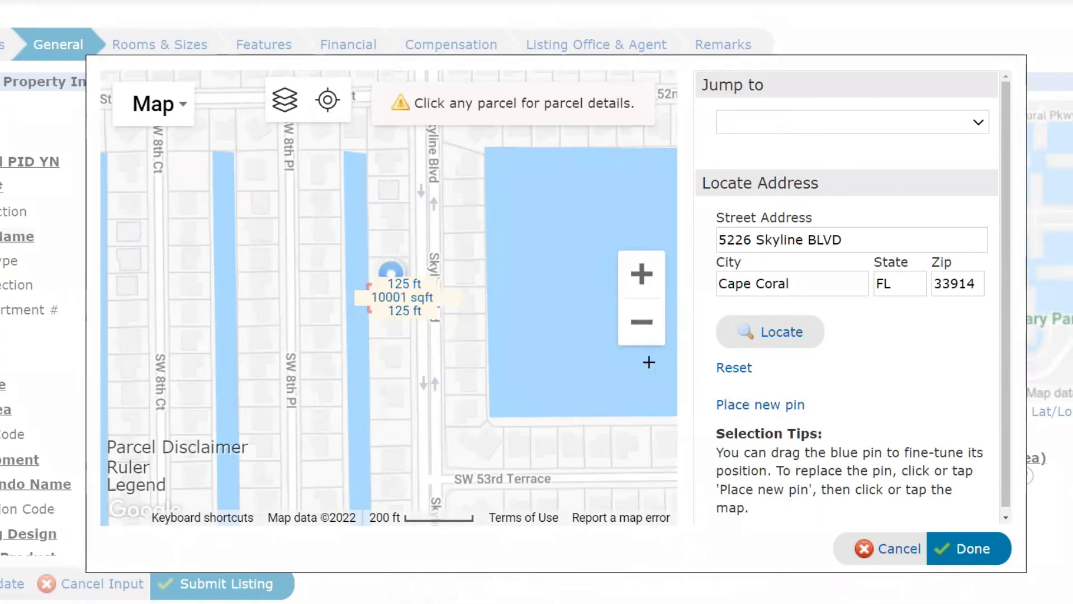
left_click(642, 280)
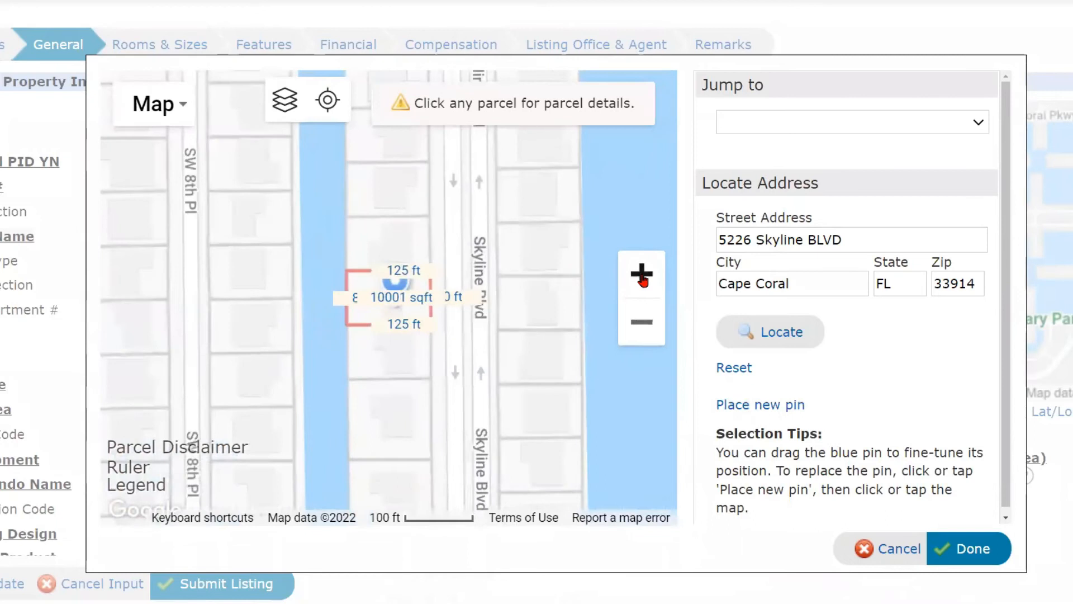
left_click(643, 280)
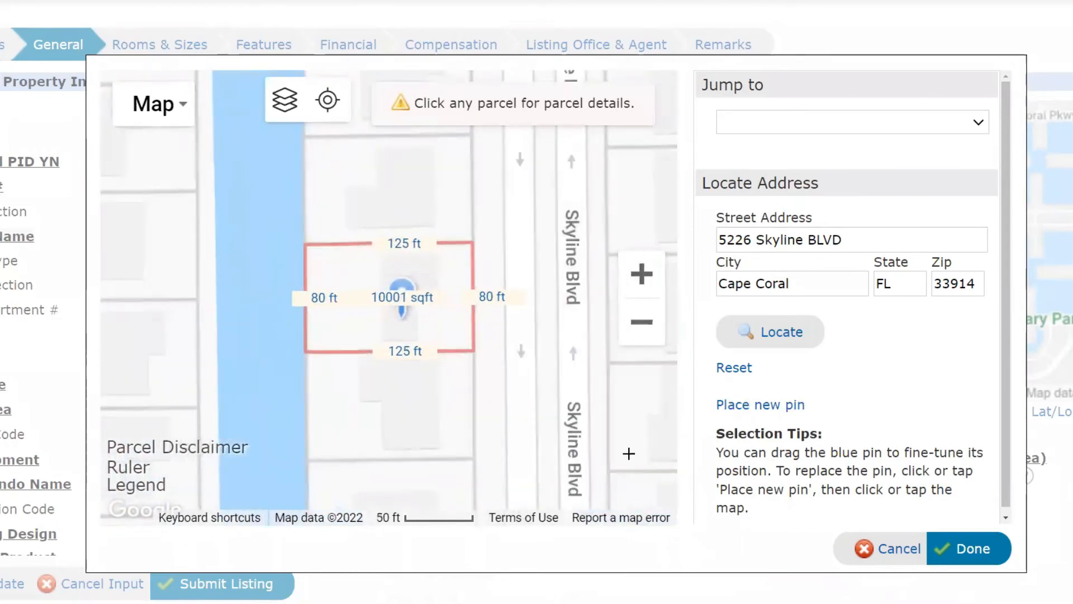
left_click(969, 550)
Set the Rear Exposure dropdown to W.
scroll(677, 448, "down", 3)
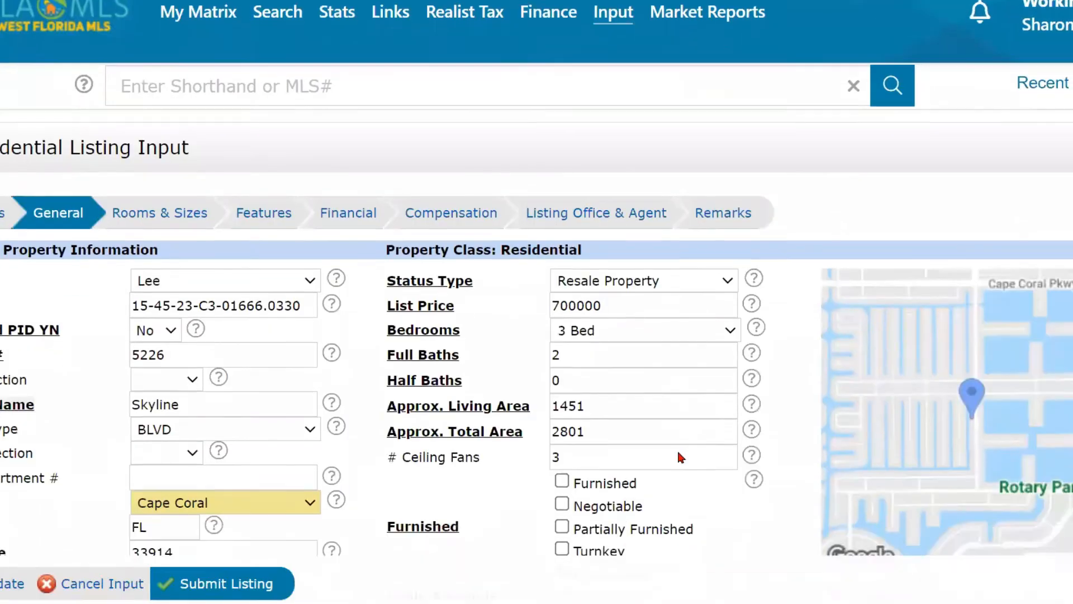
scroll(676, 449, "down", 4)
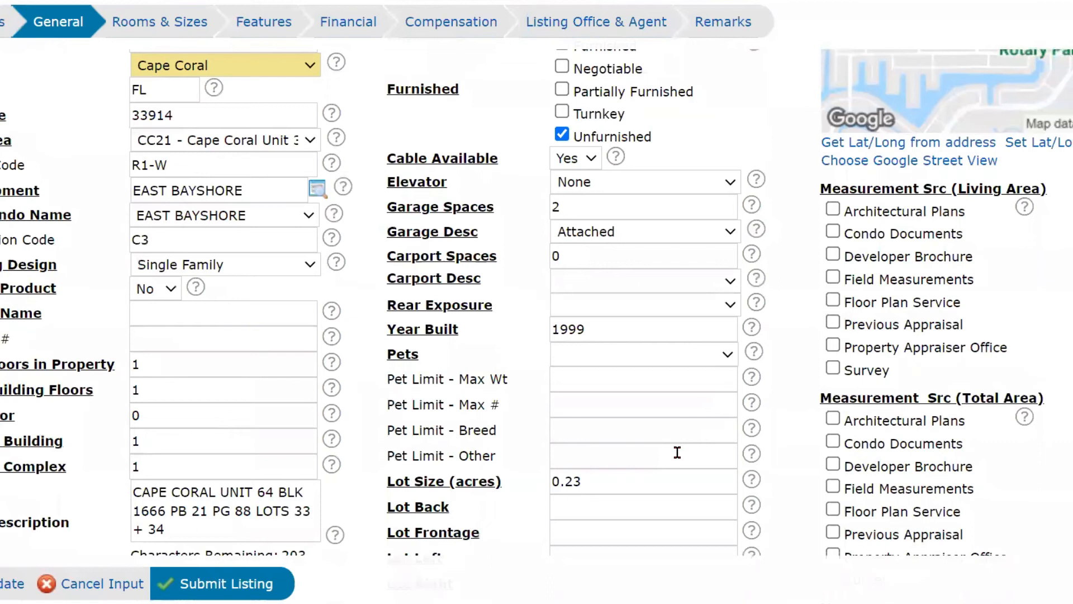
left_click(643, 305)
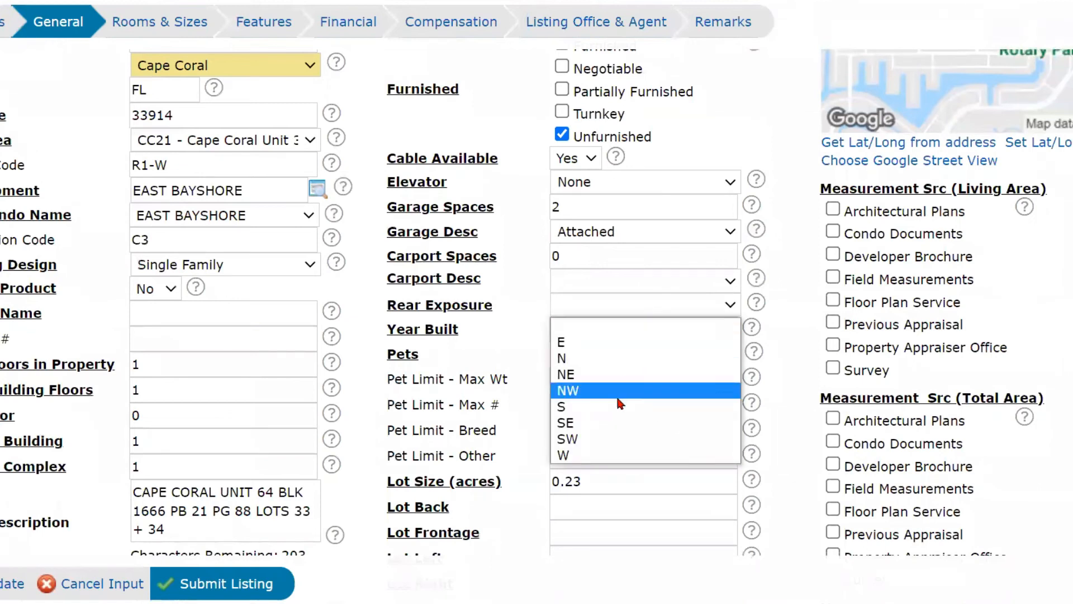
left_click(610, 455)
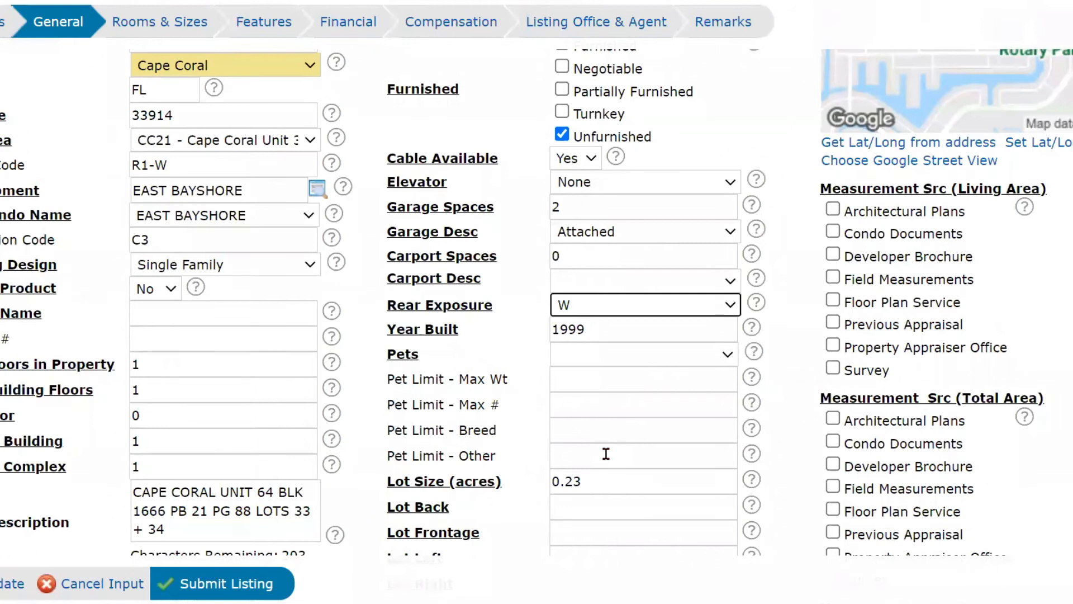
Choose No Approval Needed in the Pets dropdown.
left_click(593, 360)
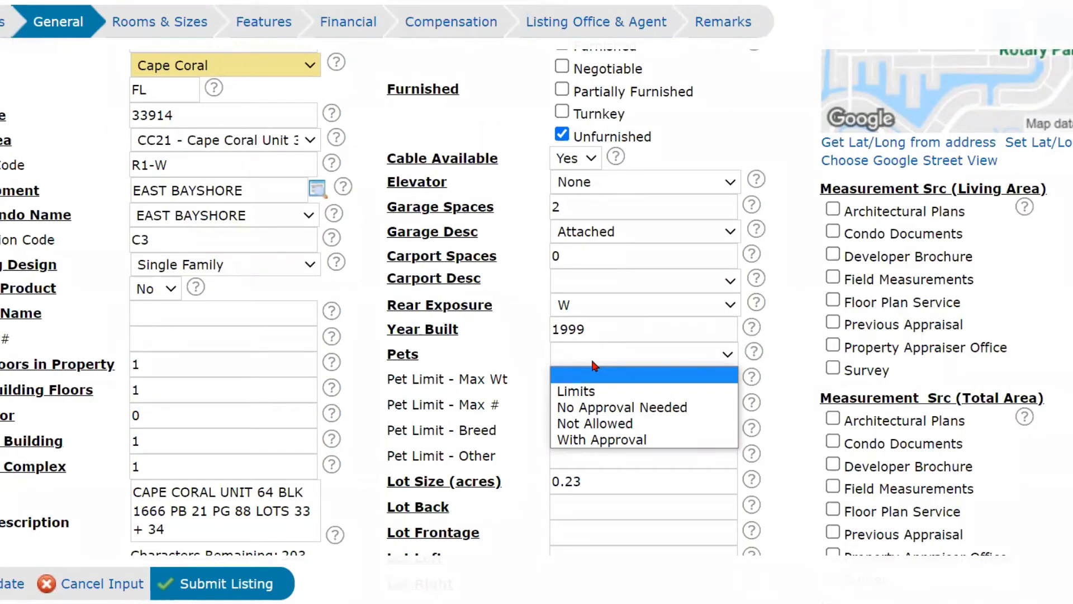
left_click(622, 407)
scroll(615, 391, "down", 2)
left_click(610, 352)
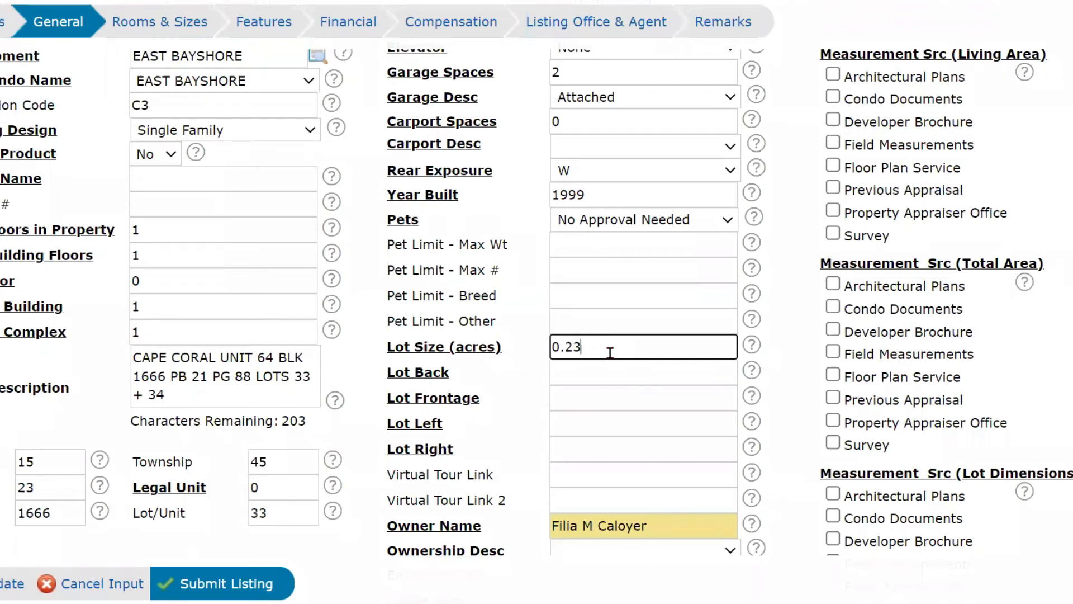
Fill Lot Back 80, Lot Frontage 80, Lot Left 125 and Lot Right 125.
left_click(579, 372)
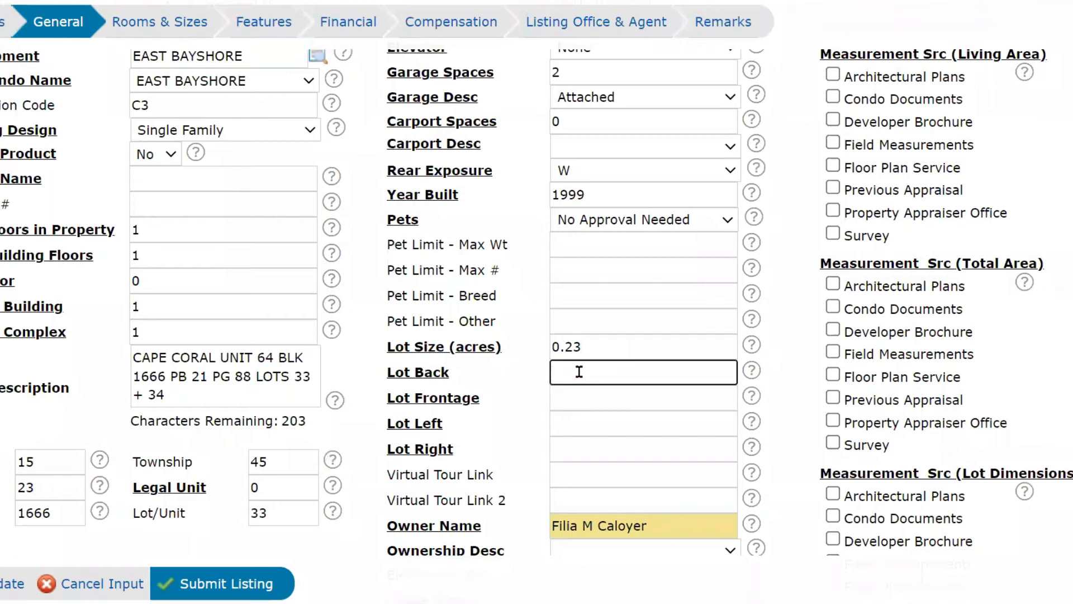
type("80")
left_click(581, 398)
type("80")
left_click(562, 424)
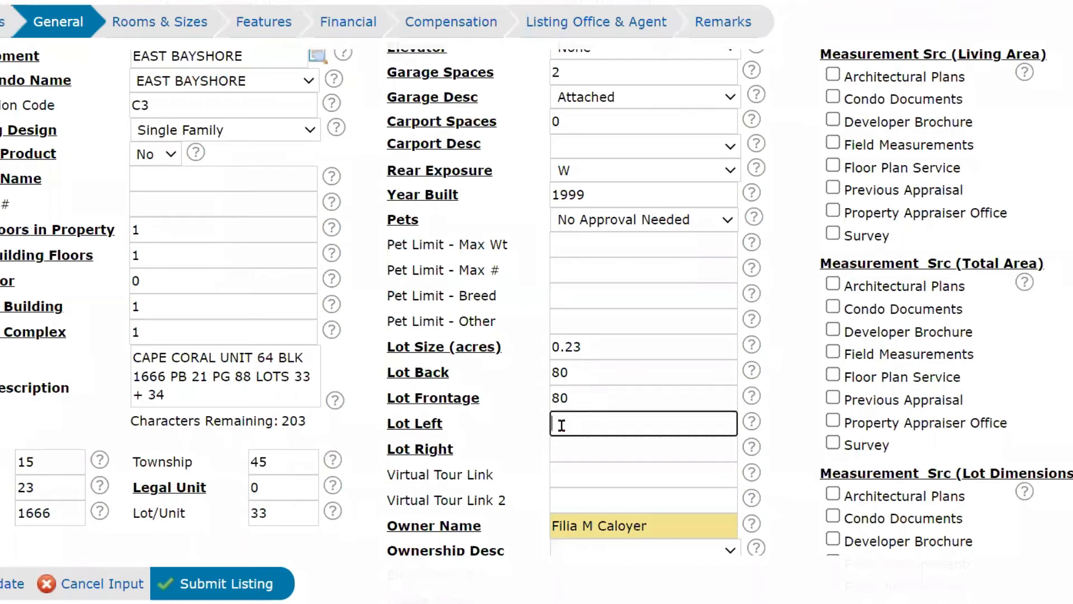
type("125")
left_click(583, 450)
type("125")
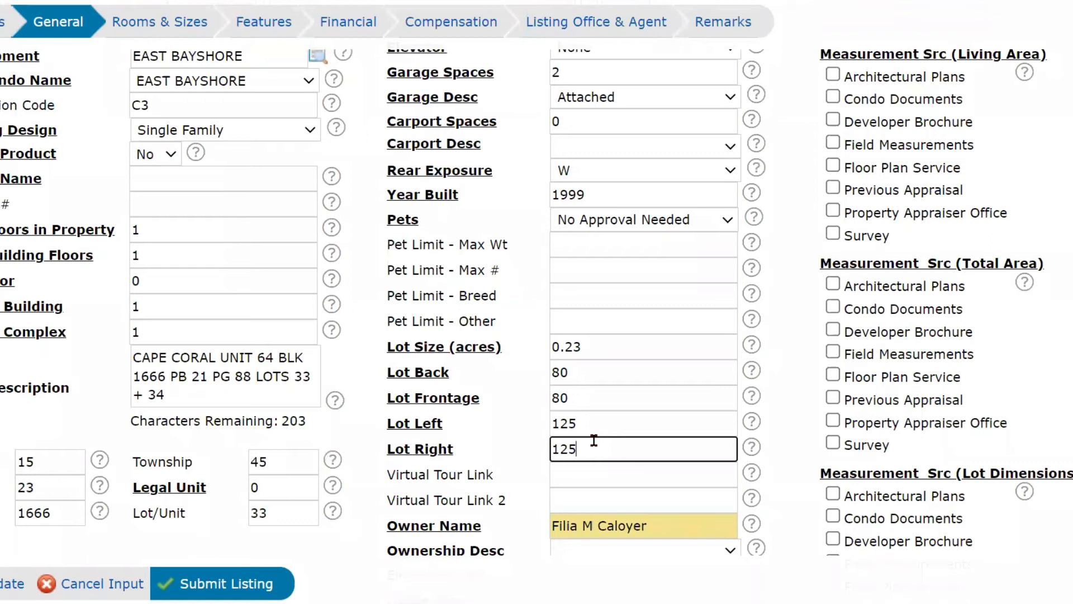
scroll(594, 440, "down", 1)
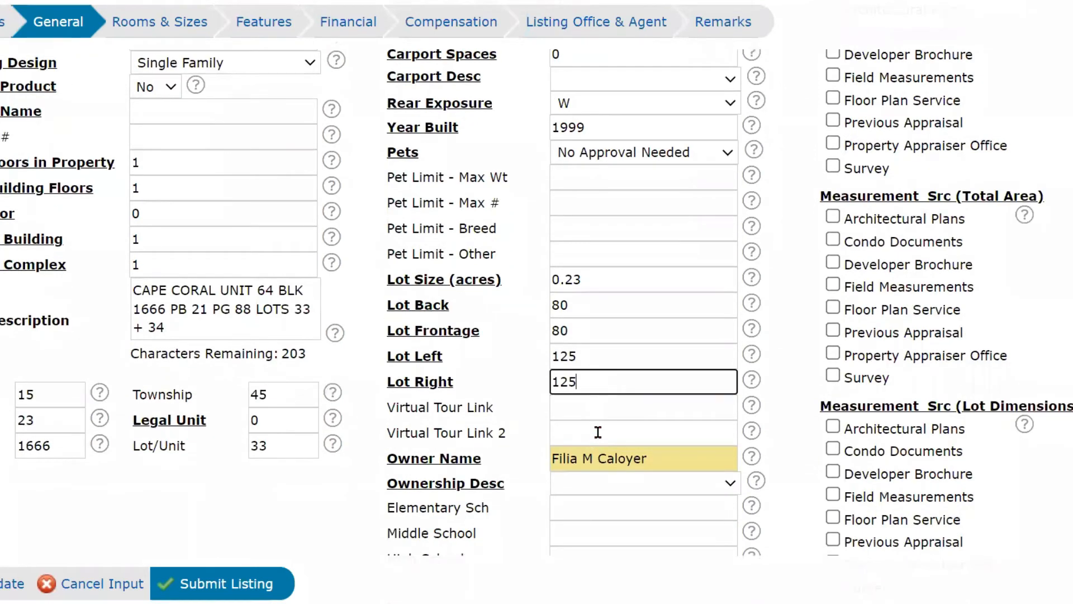
scroll(595, 437, "down", 1)
left_click(571, 344)
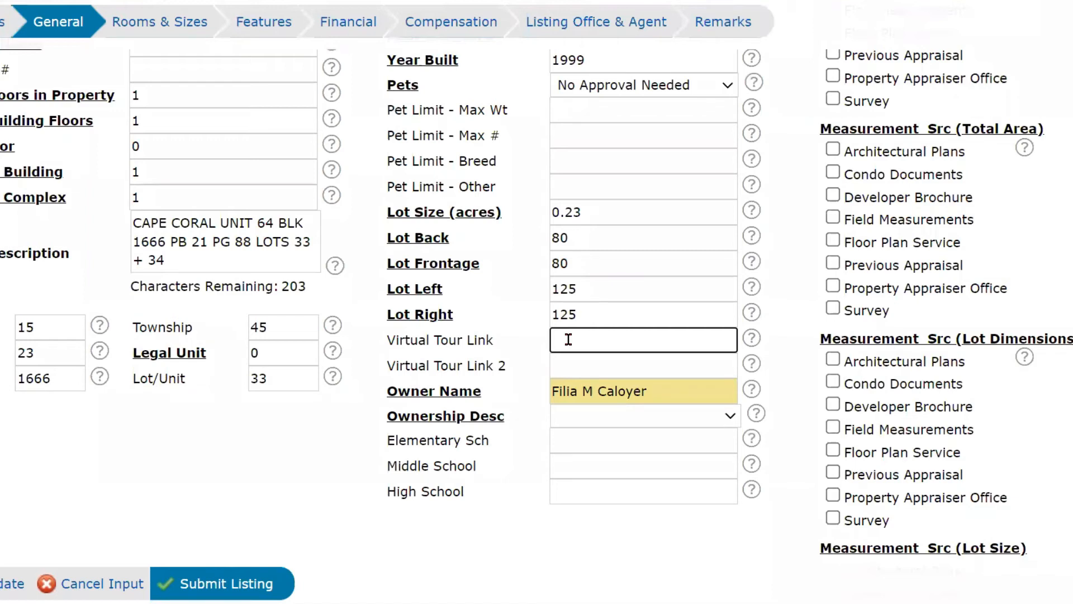
Choose Single Family in the Ownership Desc dropdown on the General tab.
scroll(580, 342, "down", 1)
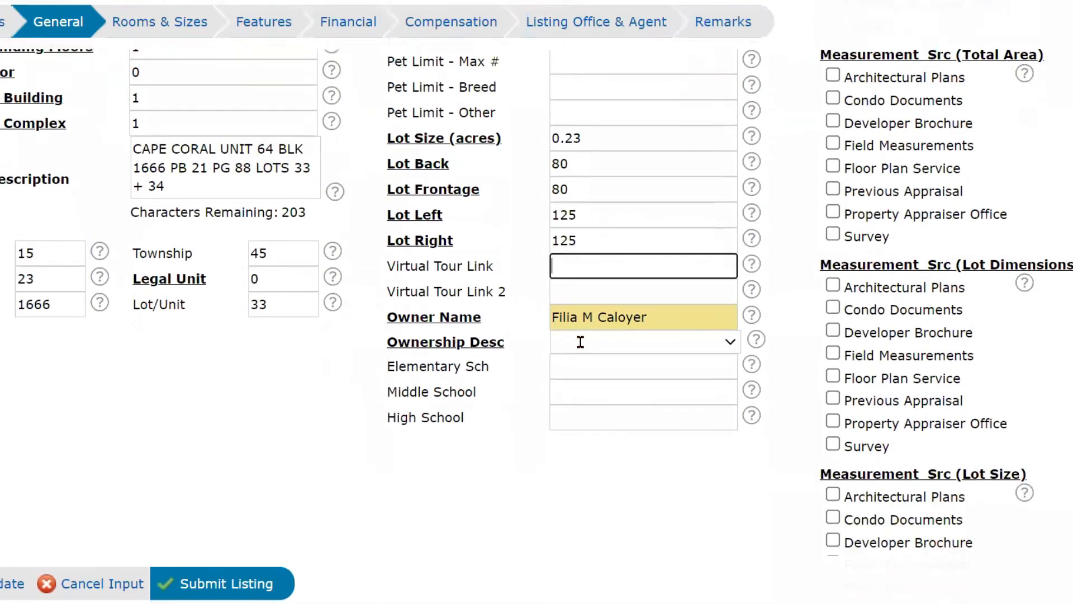
scroll(581, 341, "down", 1)
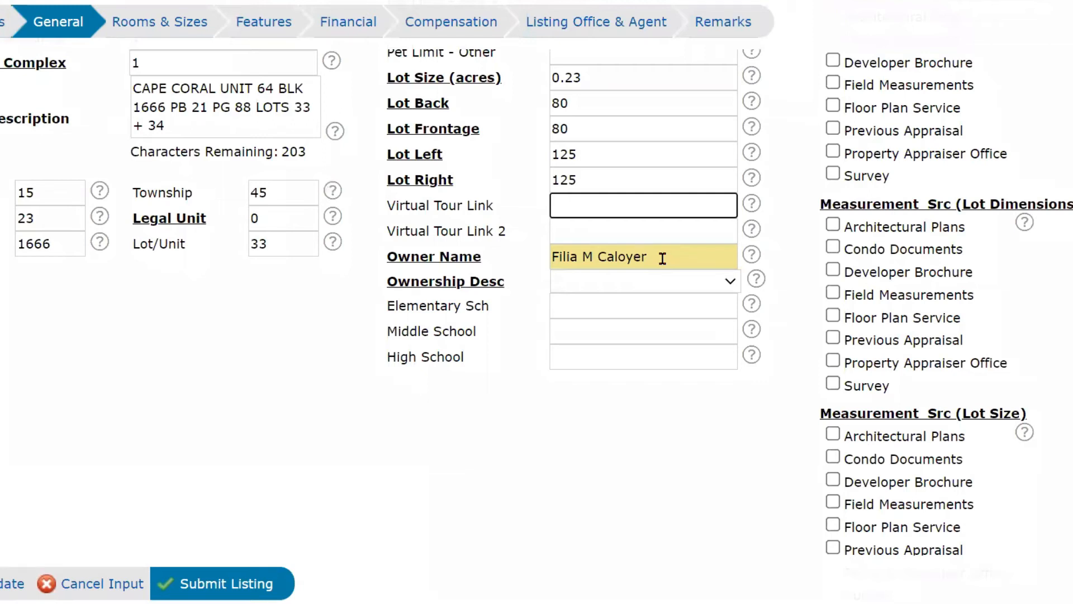
left_click(679, 286)
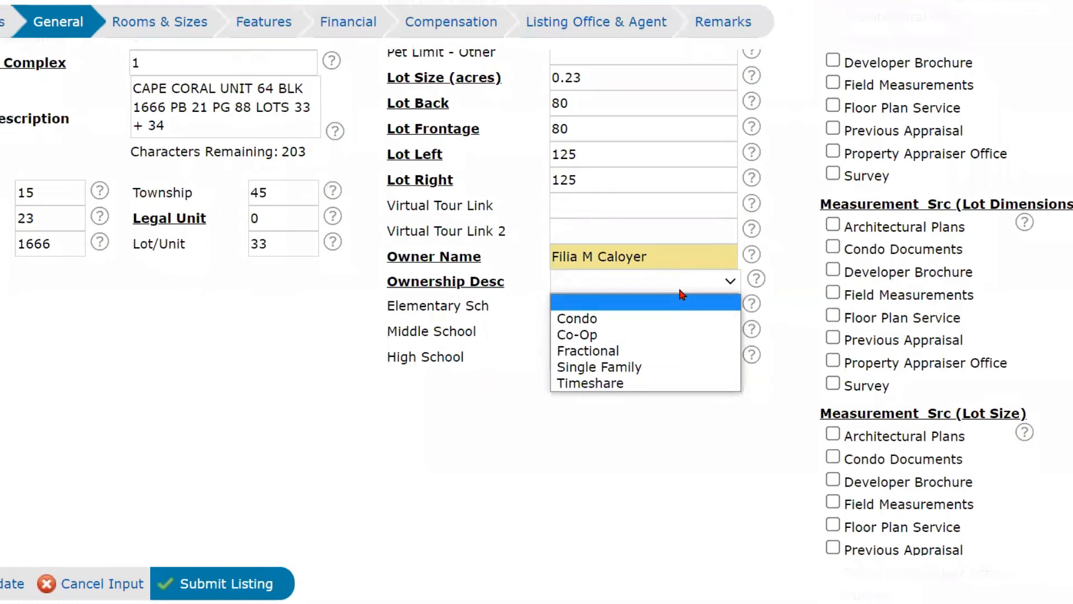
left_click(650, 367)
scroll(582, 374, "up", 1)
left_click(582, 374)
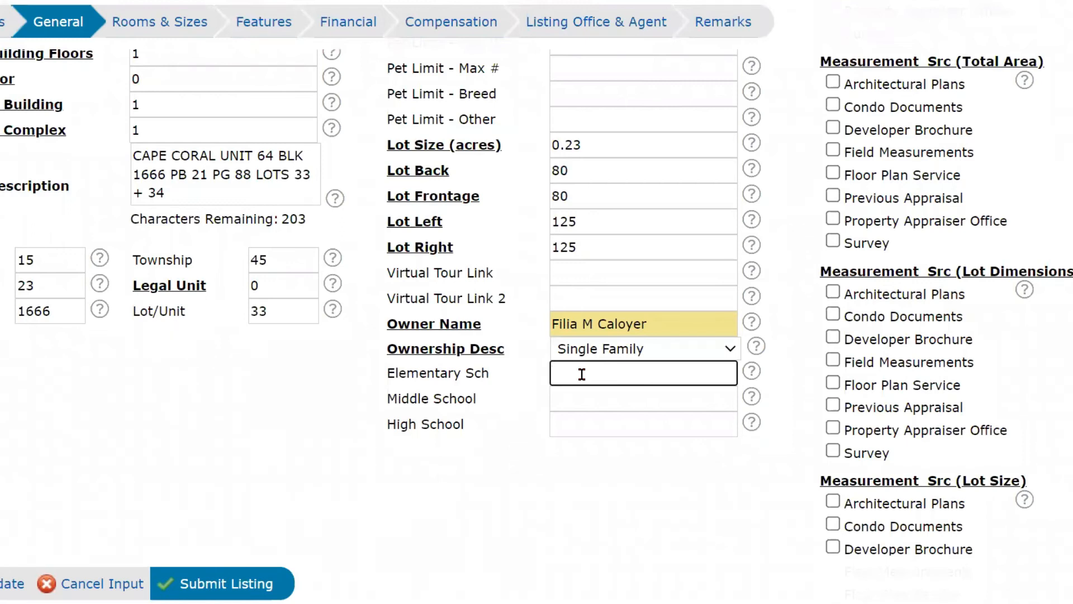
Tick Property Appraiser Office as the Living Area and Total Area measurement source.
scroll(822, 280, "up", 5)
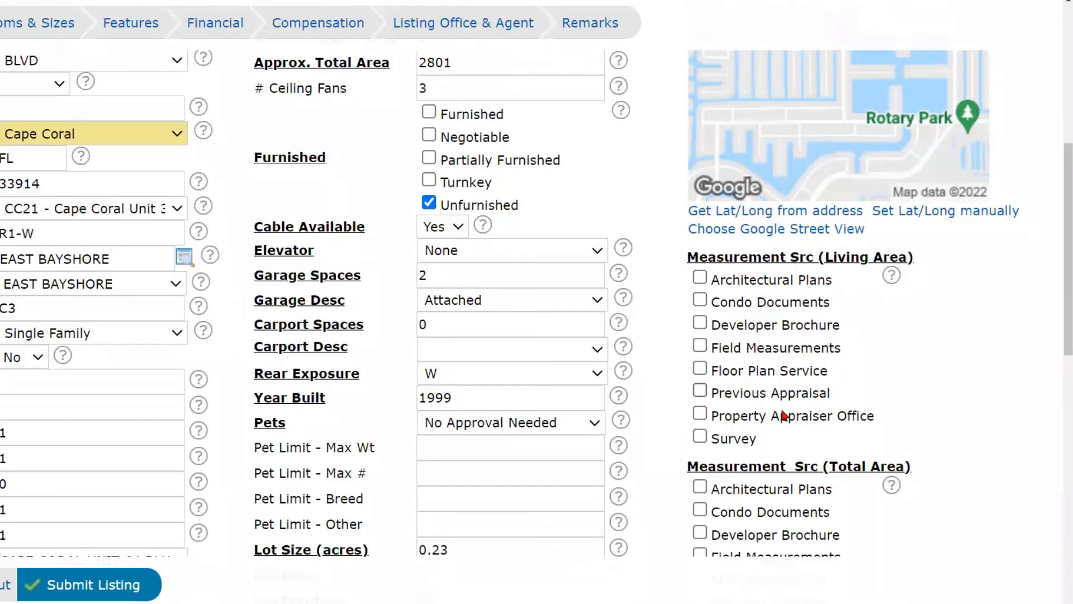
left_click(700, 414)
scroll(700, 423, "down", 5)
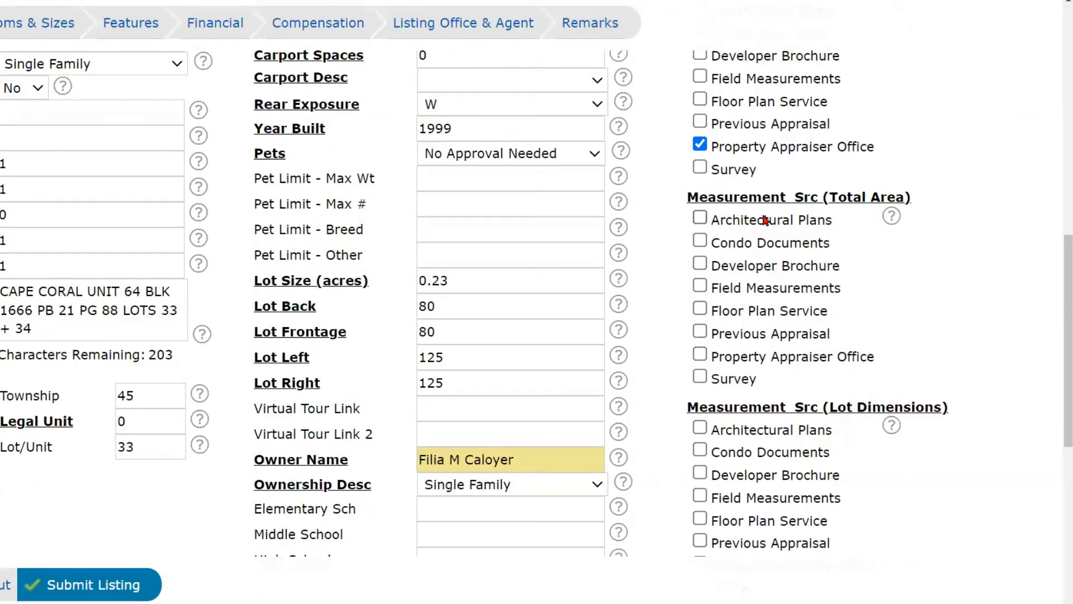
left_click(698, 353)
scroll(885, 332, "down", 3)
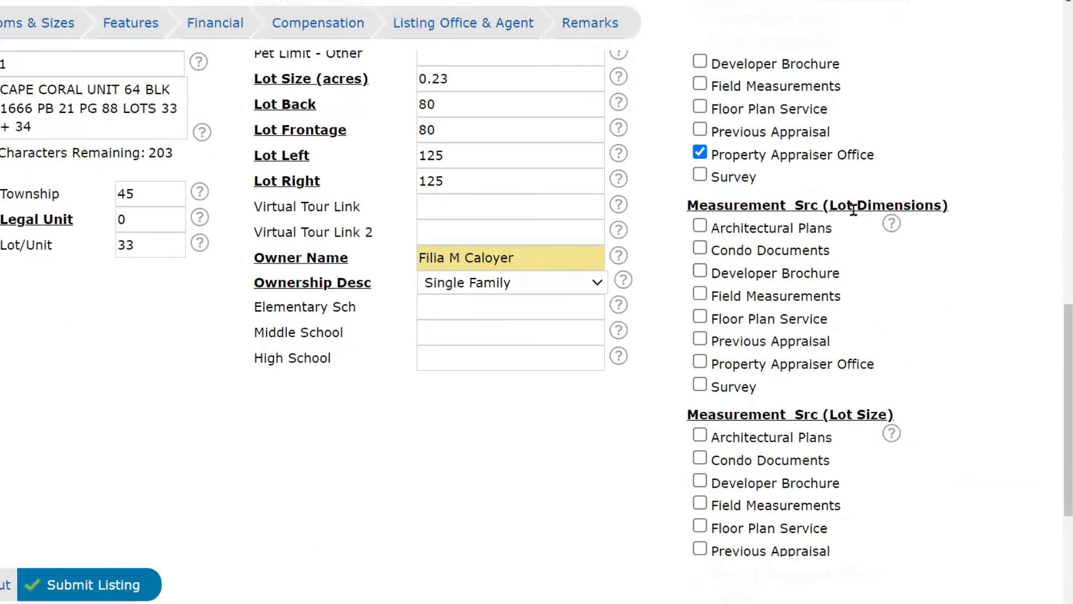
Tick Property Appraiser Office as the Lot Dimensions and Lot Size measurement source.
scroll(844, 216, "up", 6)
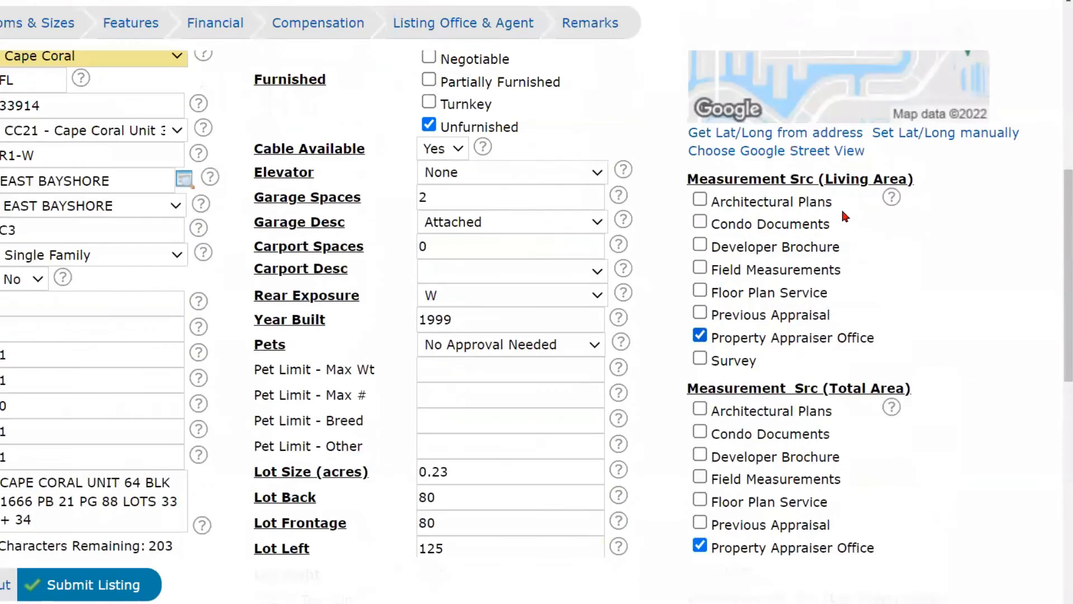
scroll(761, 192, "up", 2)
scroll(715, 363, "down", 8)
left_click(701, 363)
scroll(696, 385, "down", 3)
left_click(698, 370)
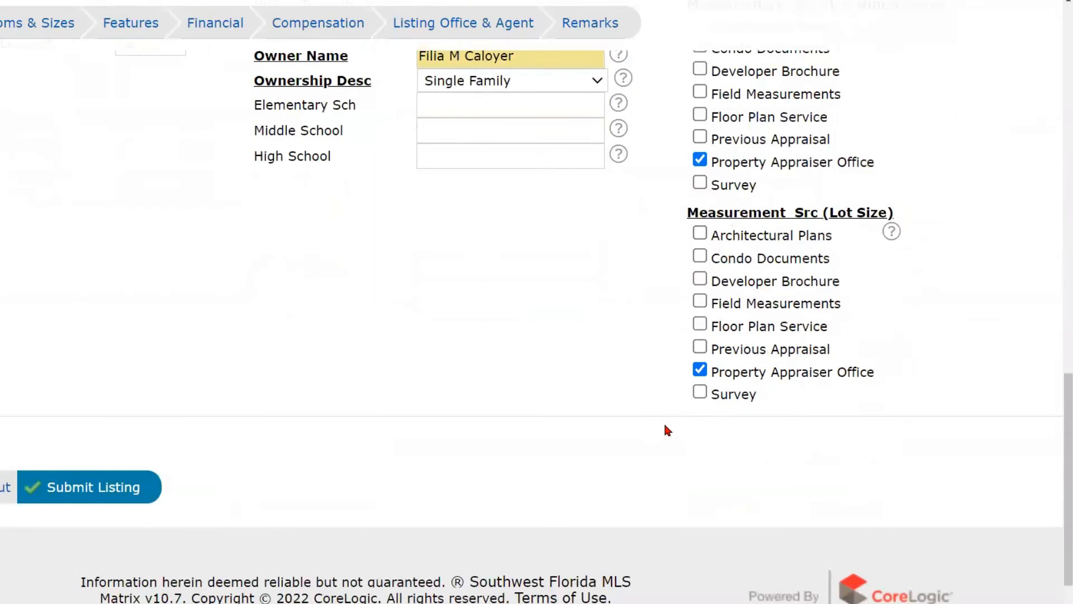
scroll(656, 407, "up", 5)
scroll(658, 410, "up", 10)
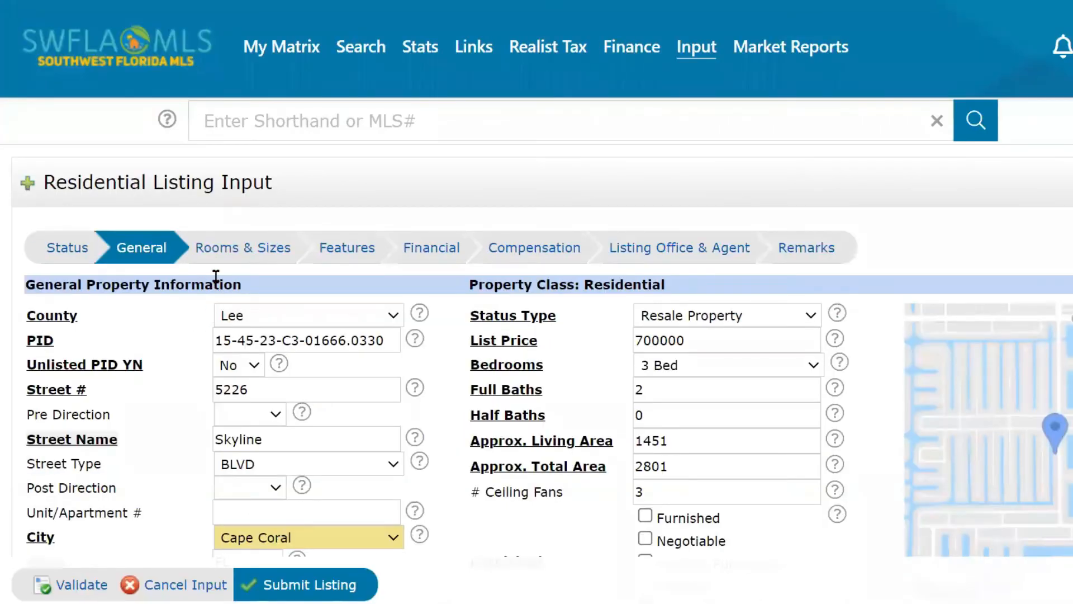
Add a Dining Room measuring 20 by 14 on the Rooms & Sizes tab.
left_click(238, 250)
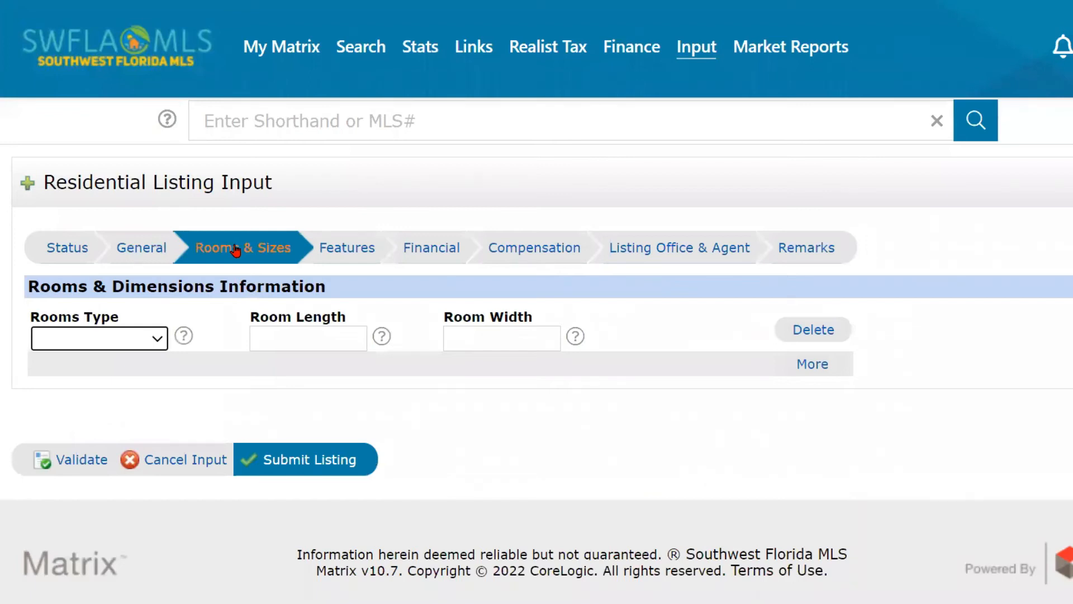
left_click(151, 338)
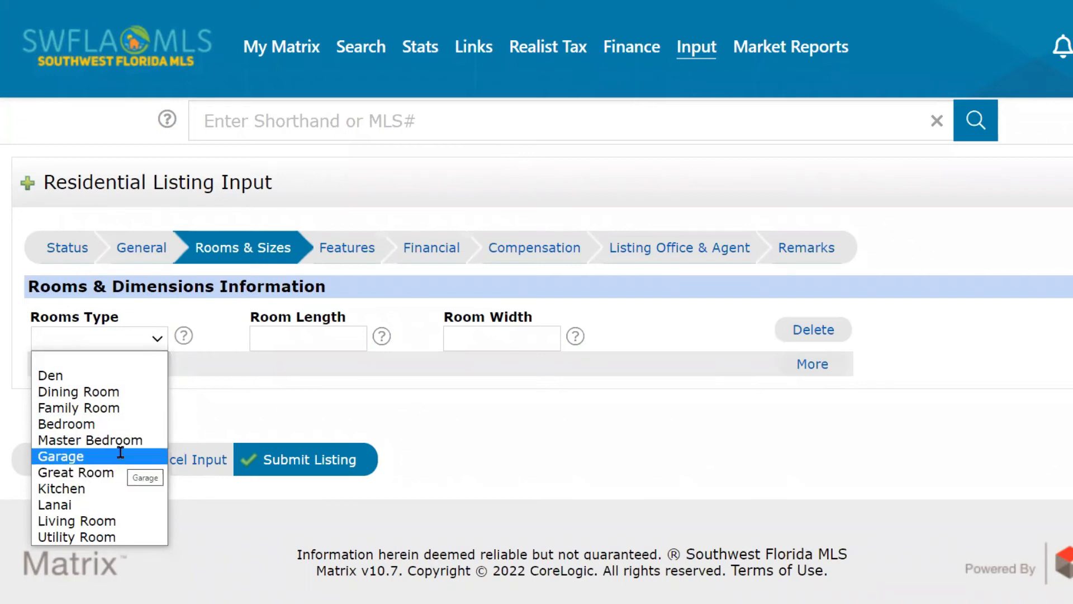
left_click(78, 391)
left_click(338, 338)
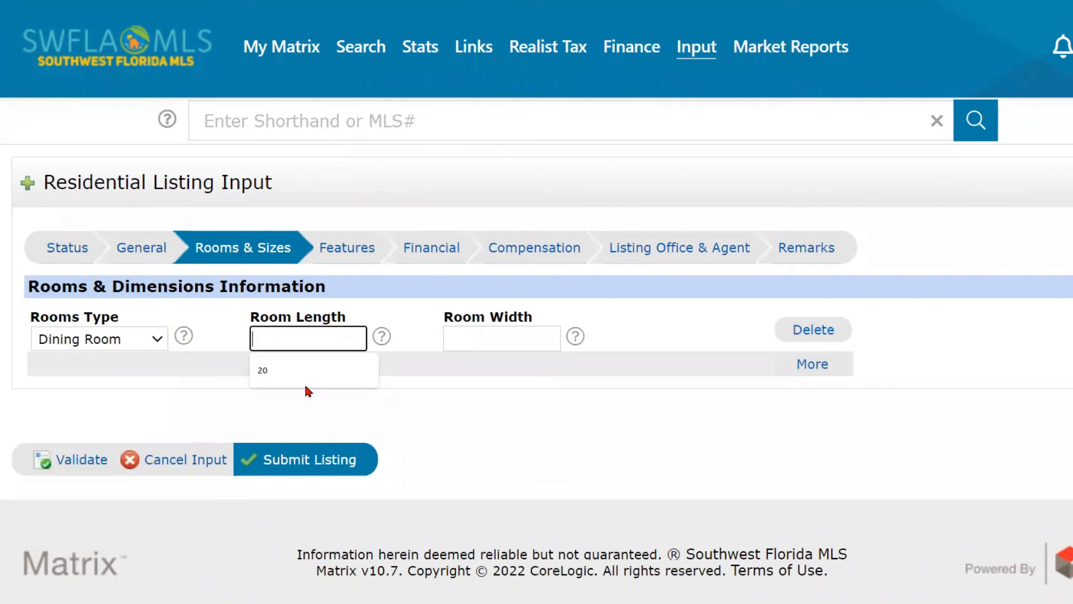
type("20")
left_click(465, 345)
type("14")
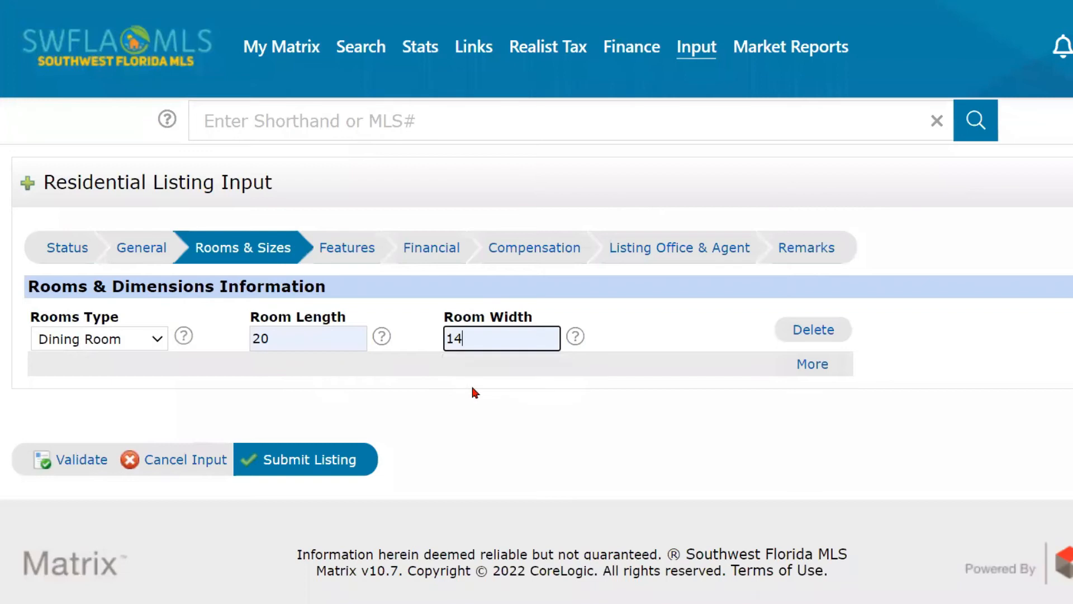
Add and then remove a spare empty room row before going to Features.
left_click(815, 369)
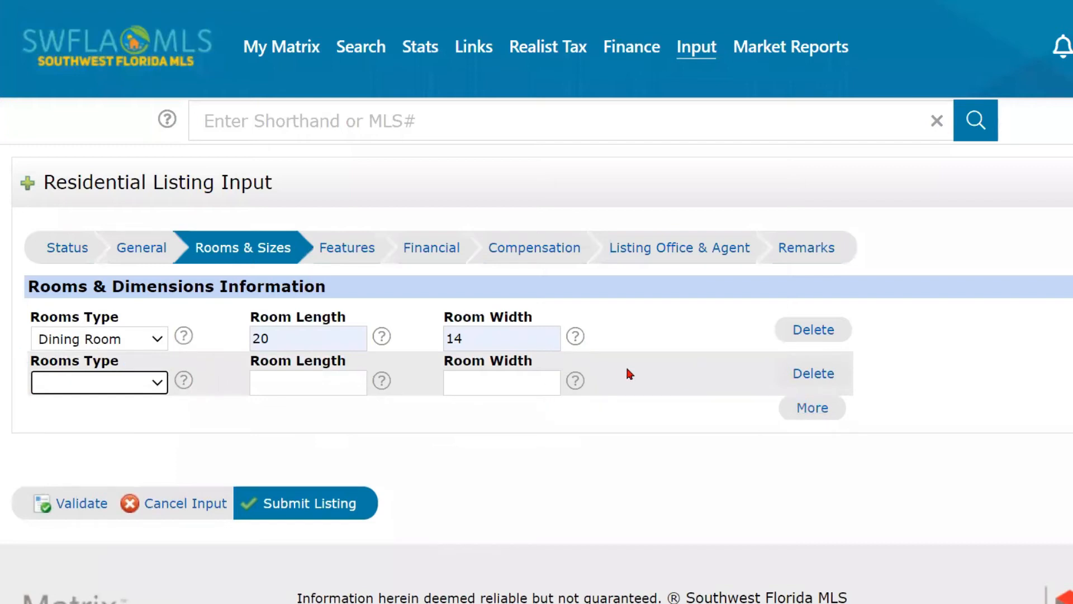
left_click(826, 375)
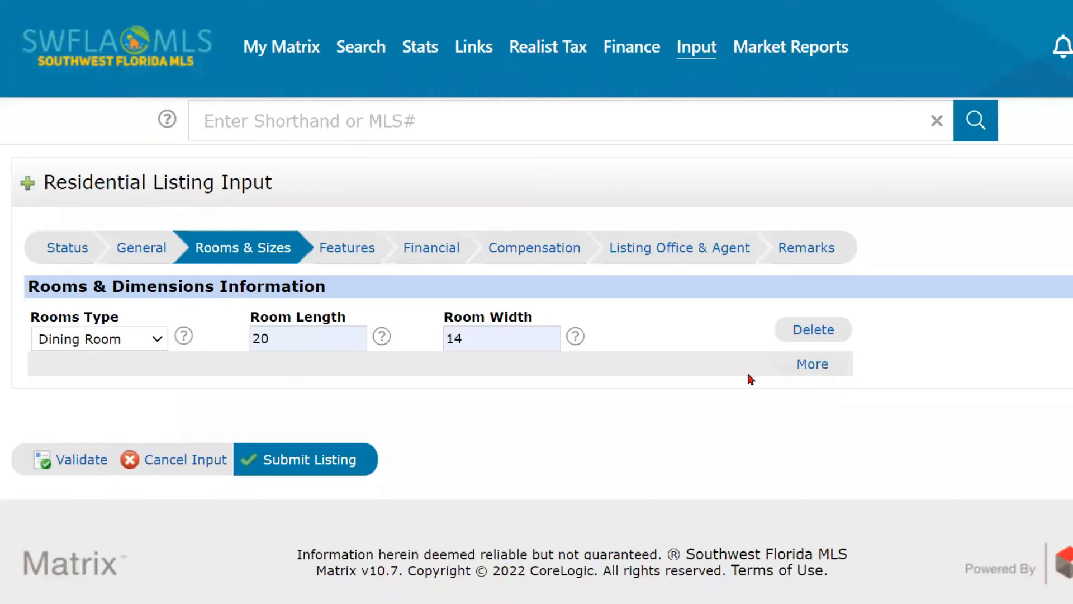
left_click(810, 364)
left_click(805, 374)
left_click(352, 248)
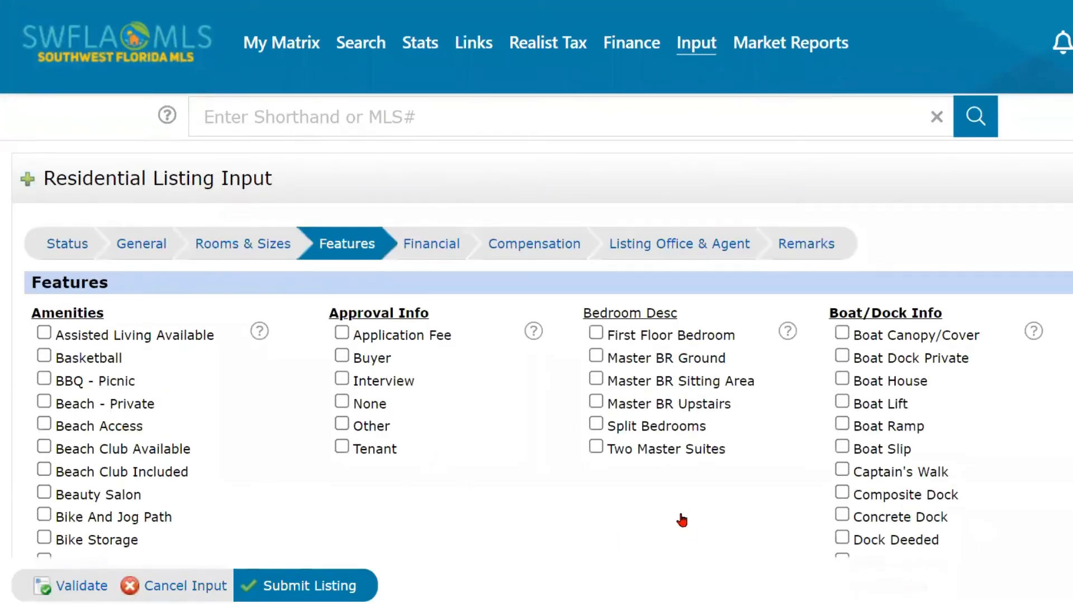
Scroll through the Features checklist, then switch to the Financial section.
scroll(681, 520, "down", 3)
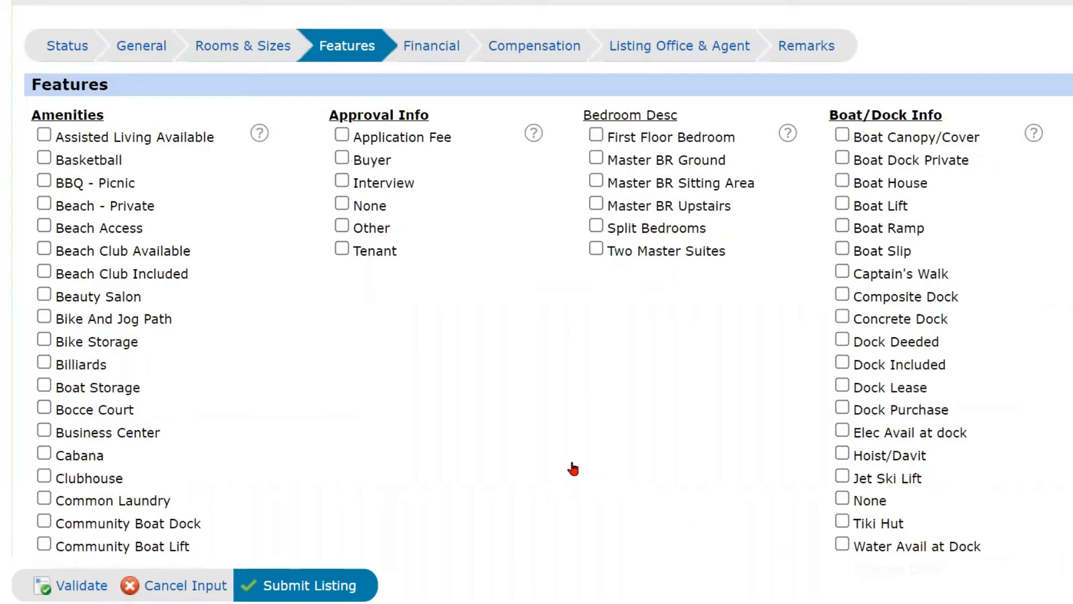
scroll(570, 464, "down", 1)
scroll(570, 465, "up", 2)
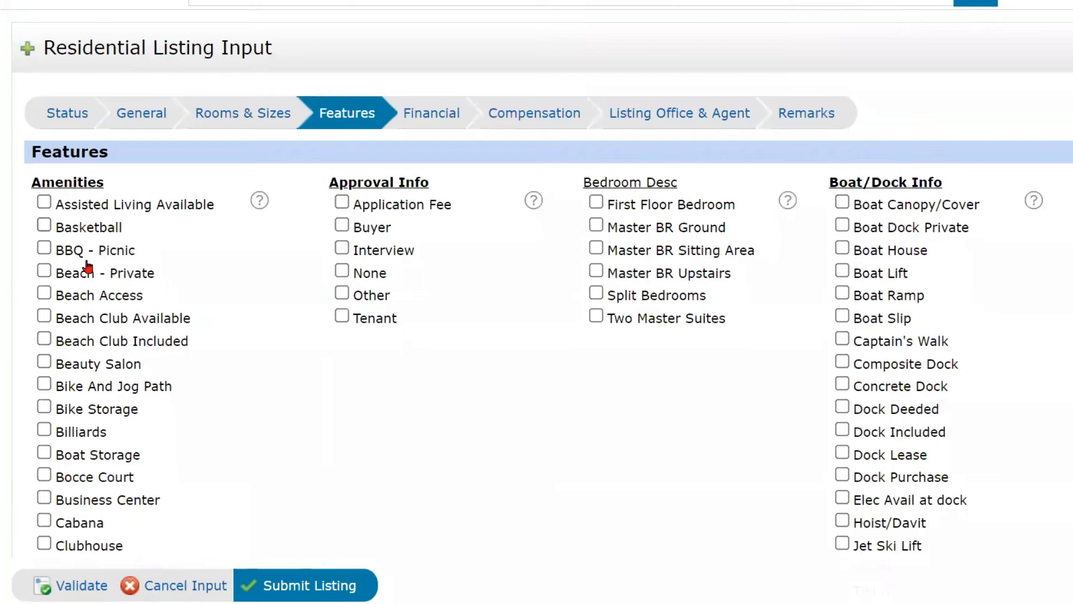
scroll(101, 441, "down", 3)
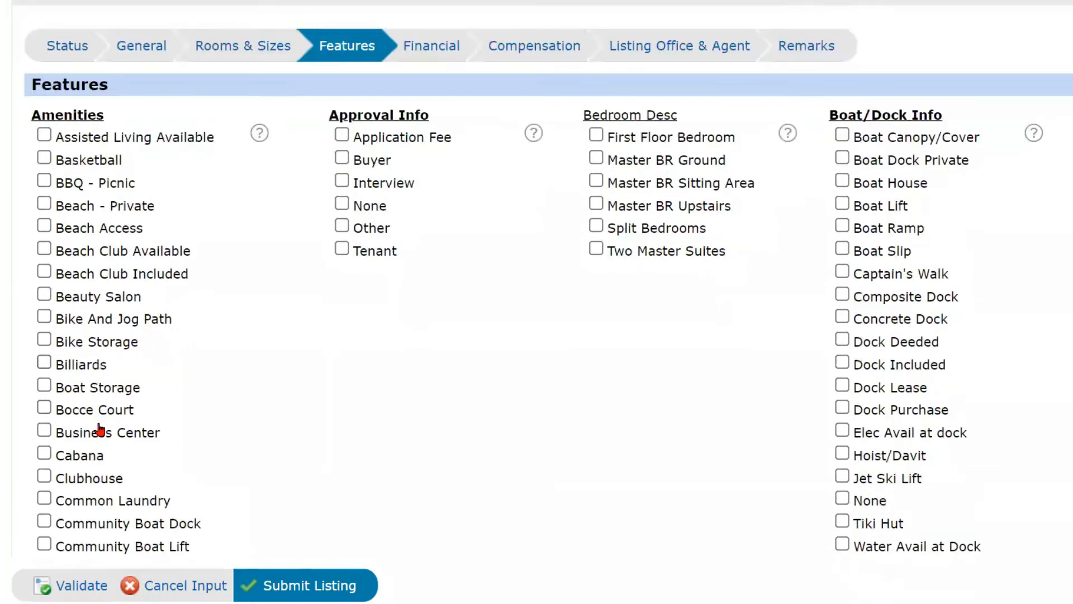
scroll(100, 430, "down", 10)
left_click(434, 24)
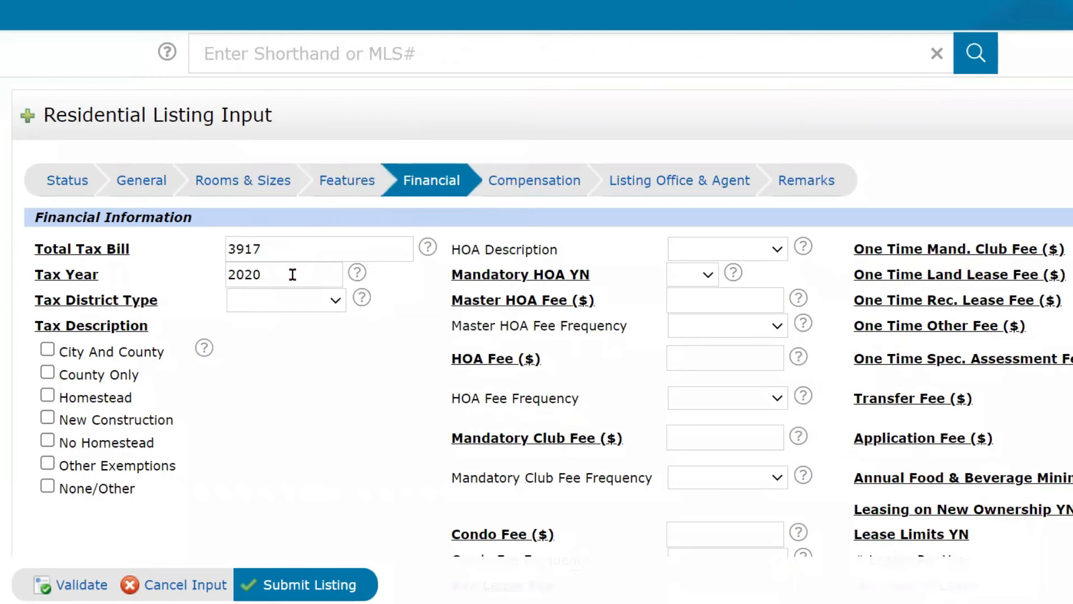
Set Tax District Type to Not Applicable and tick Homestead under Tax Description.
left_click(303, 307)
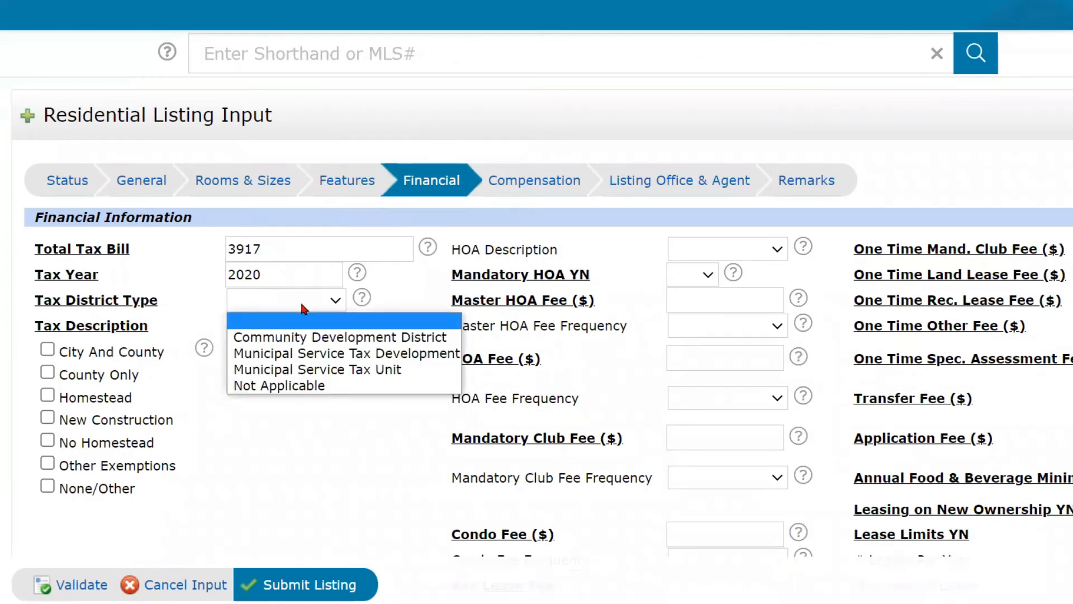
left_click(295, 393)
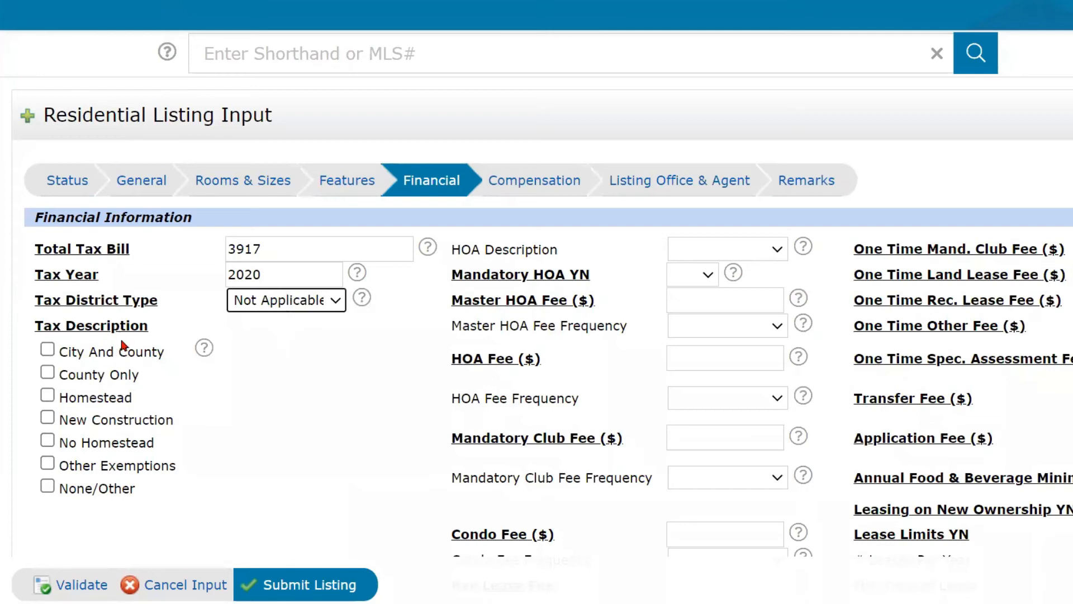
scroll(114, 360, "down", 1)
scroll(115, 360, "down", 1)
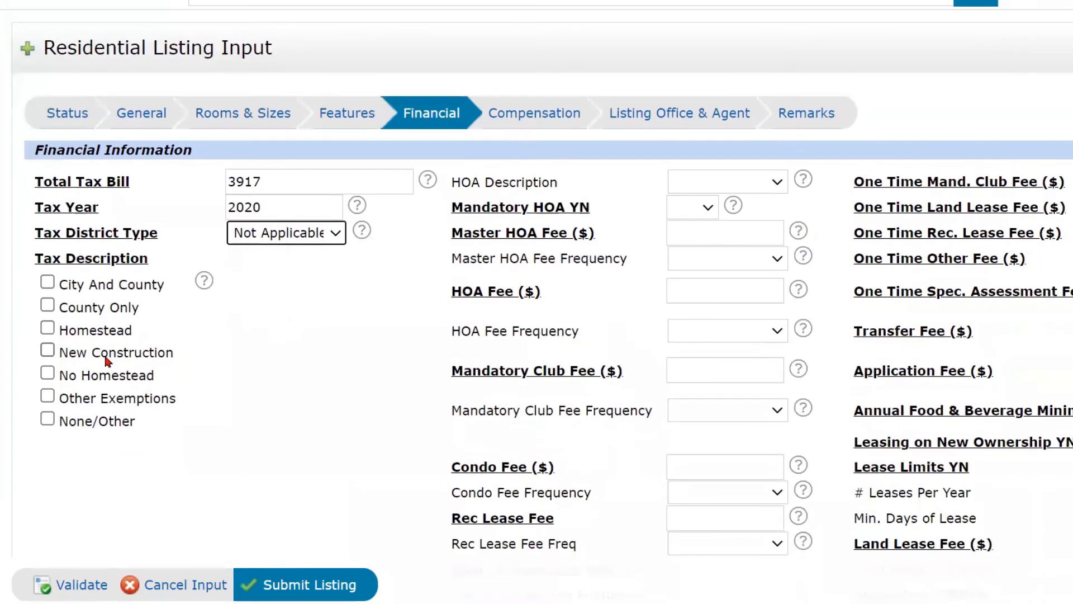
left_click(48, 329)
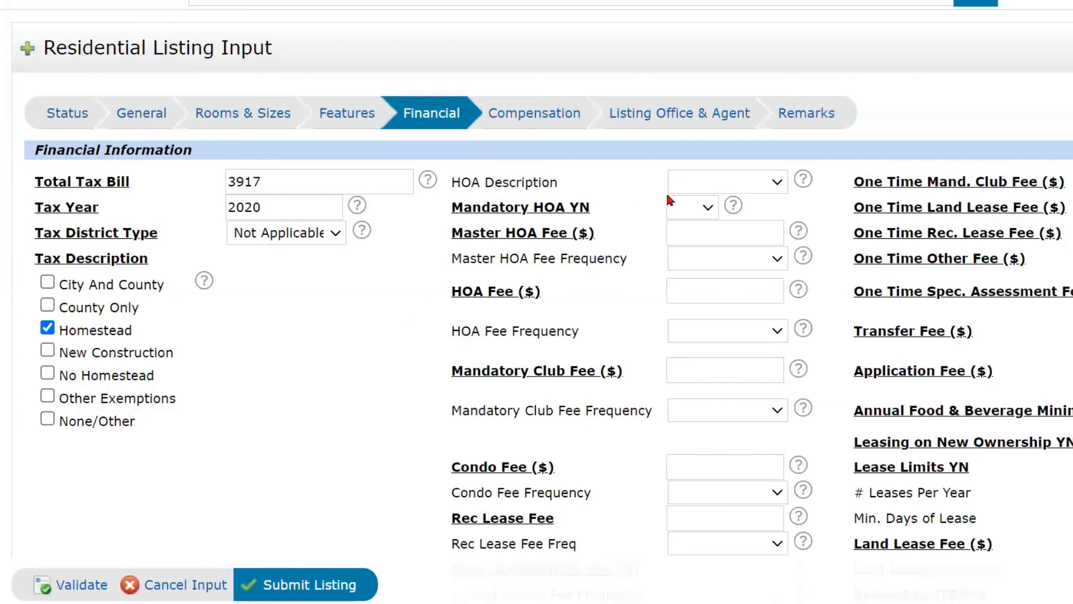
Set the HOA description to Mandatory and Mandatory HOA YN to Yes.
left_click(770, 179)
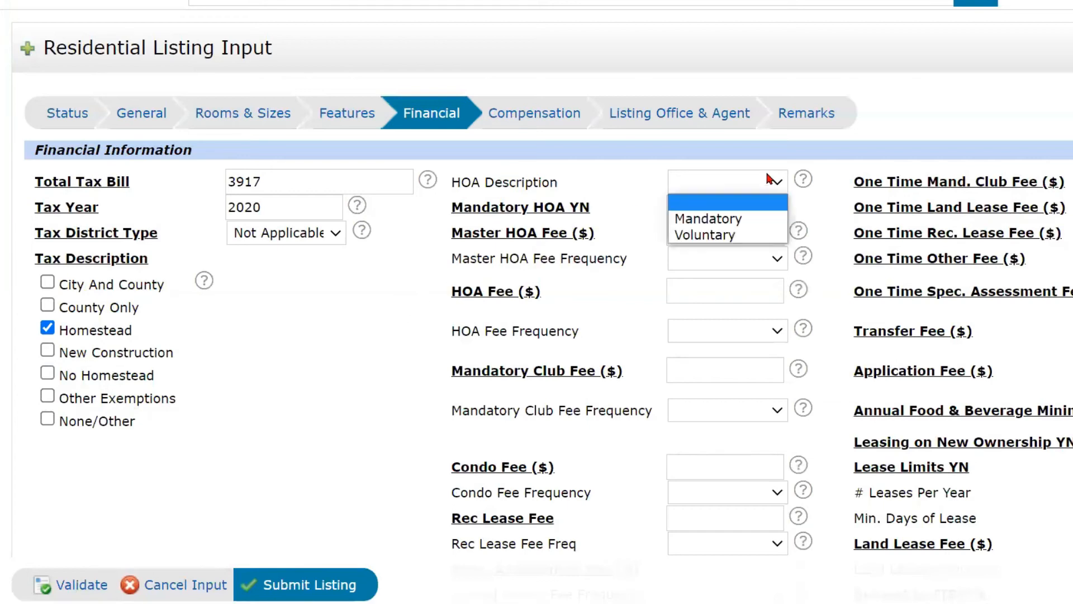
left_click(739, 220)
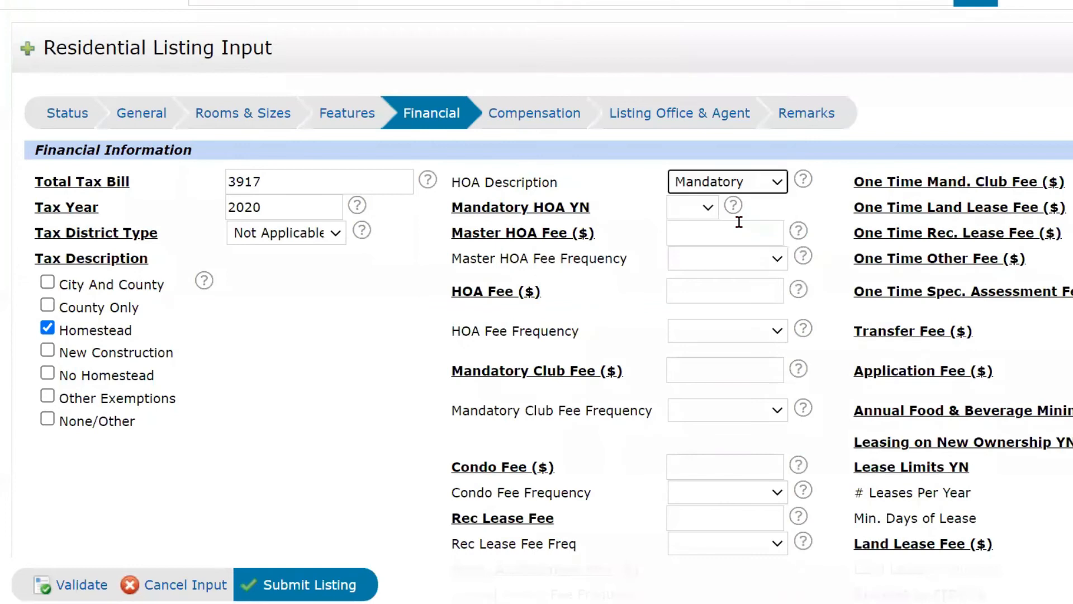
left_click(704, 213)
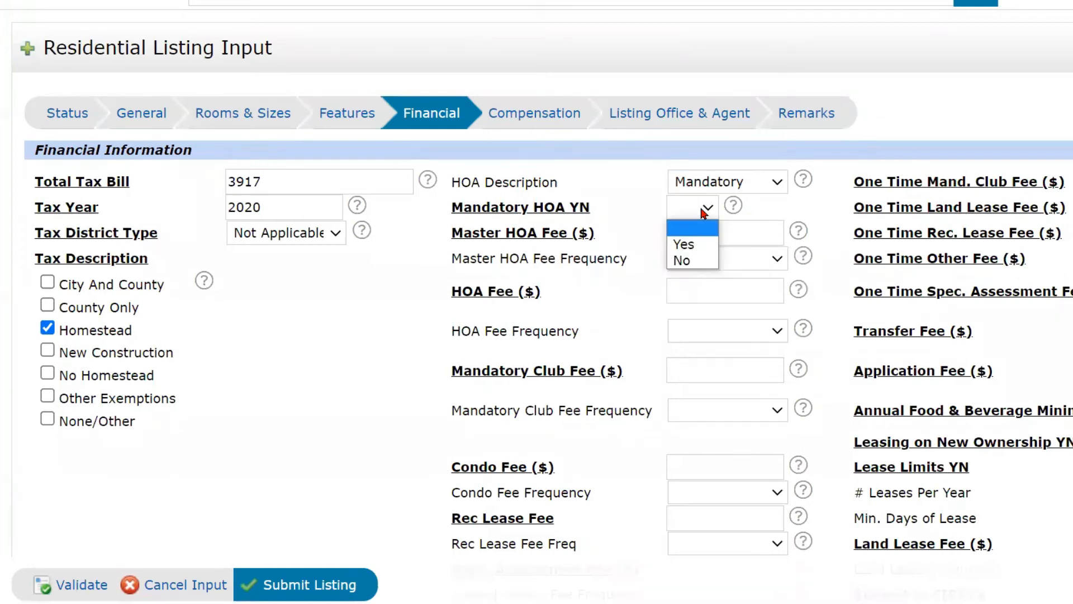
left_click(689, 239)
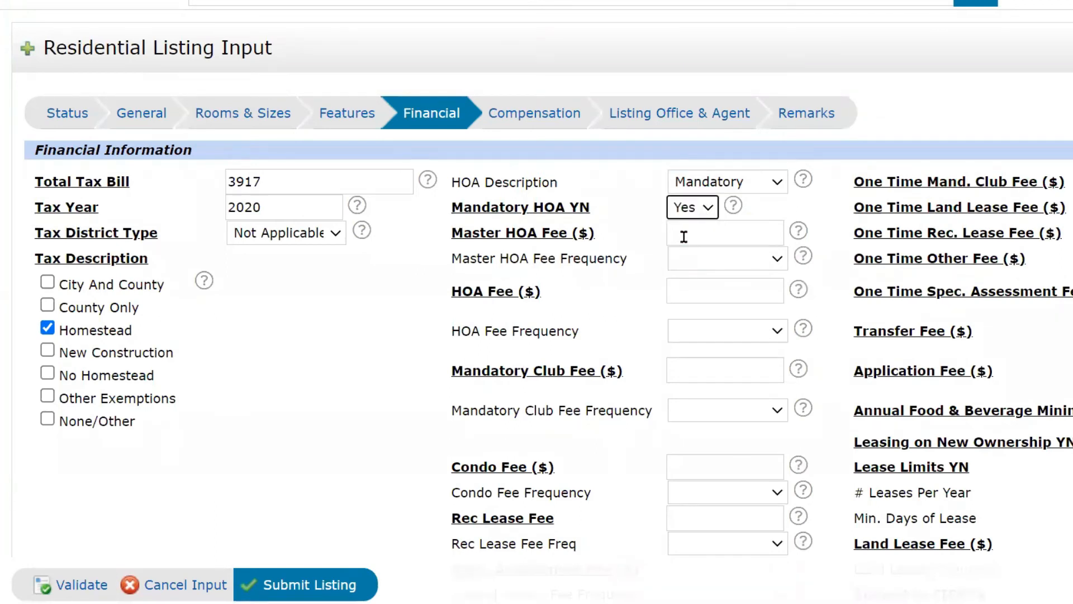
Enter a Master HOA Fee of 111 Quarterly and an HOA Fee of 100 Monthly.
left_click(743, 234)
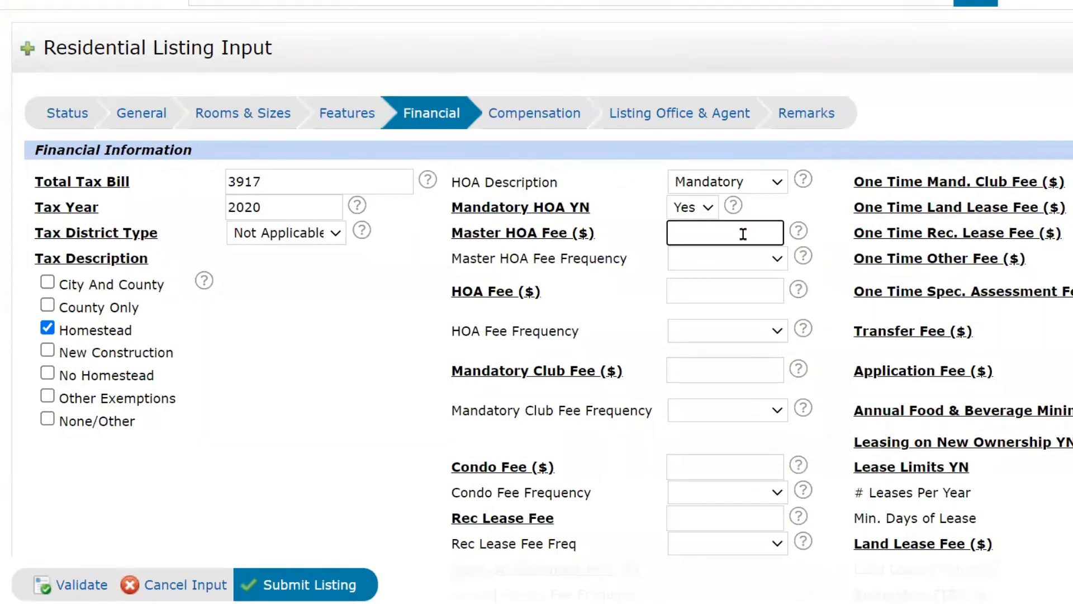
type("111")
left_click(733, 264)
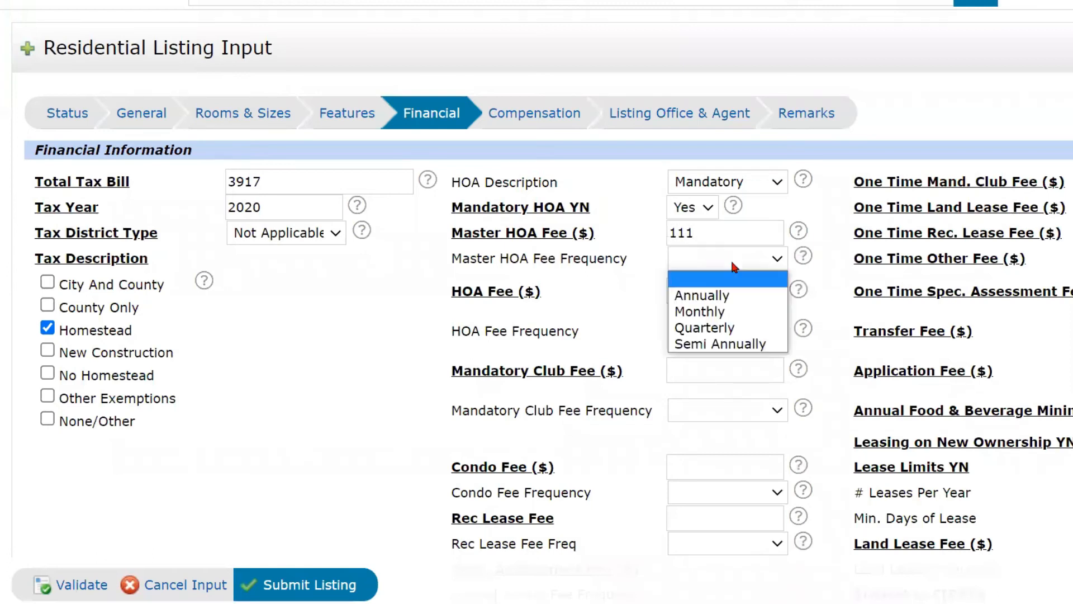
left_click(728, 327)
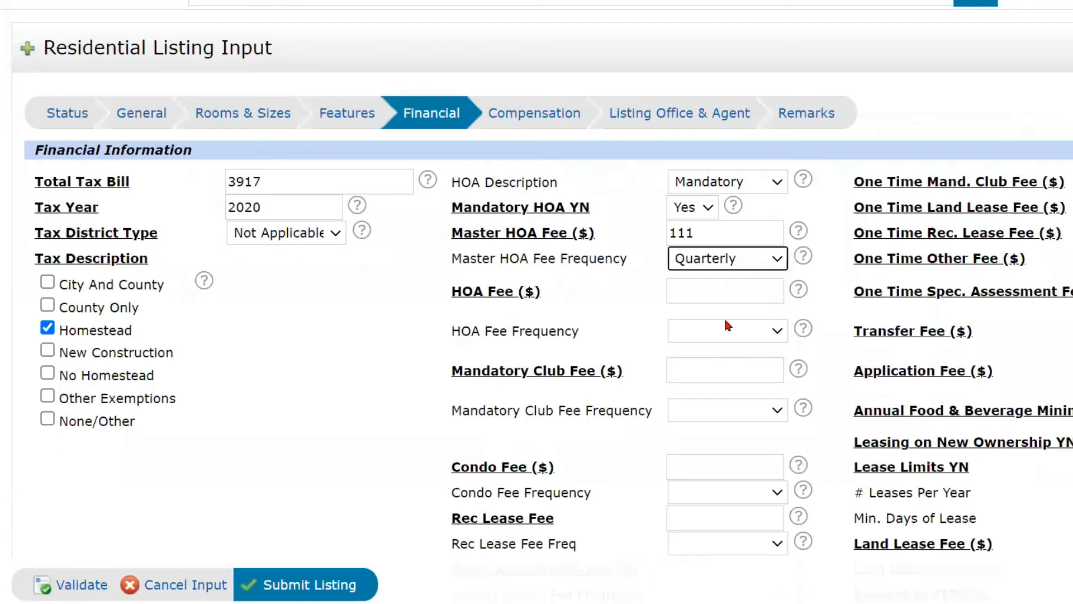
left_click(699, 292)
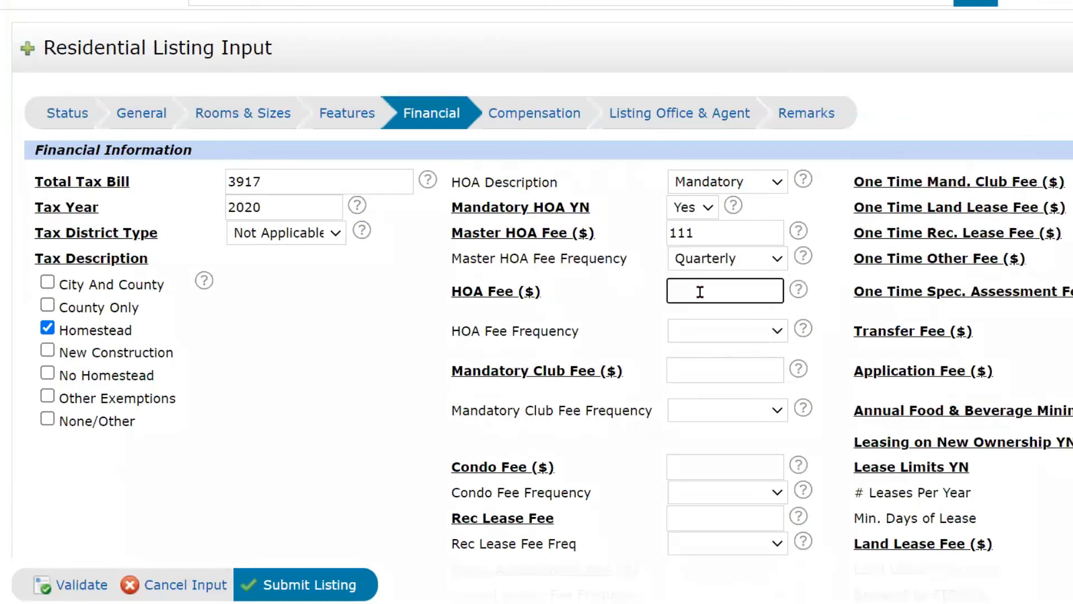
type("100")
left_click(715, 335)
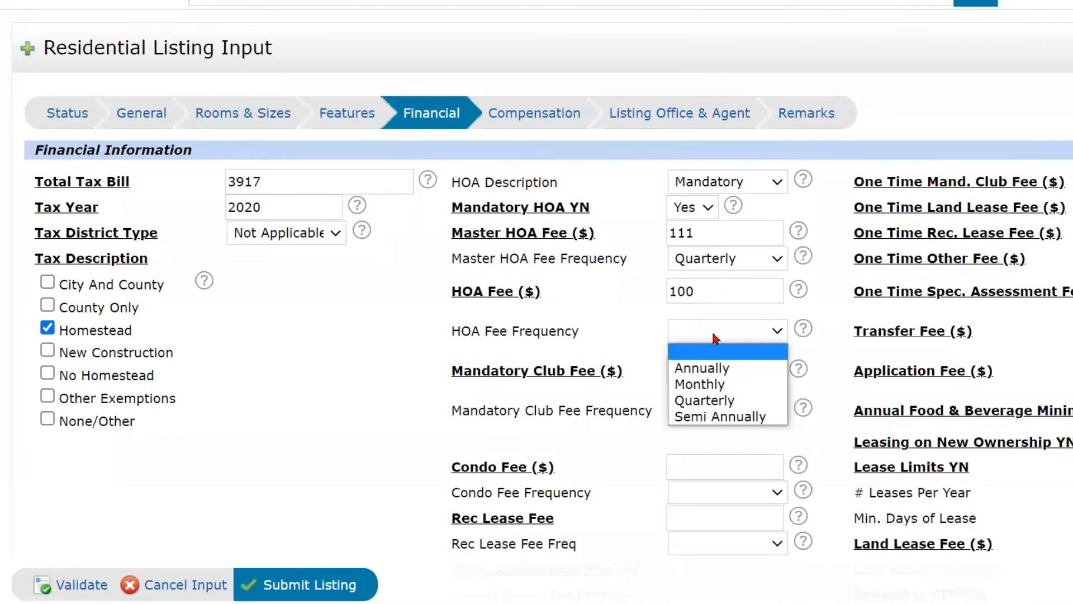
left_click(722, 386)
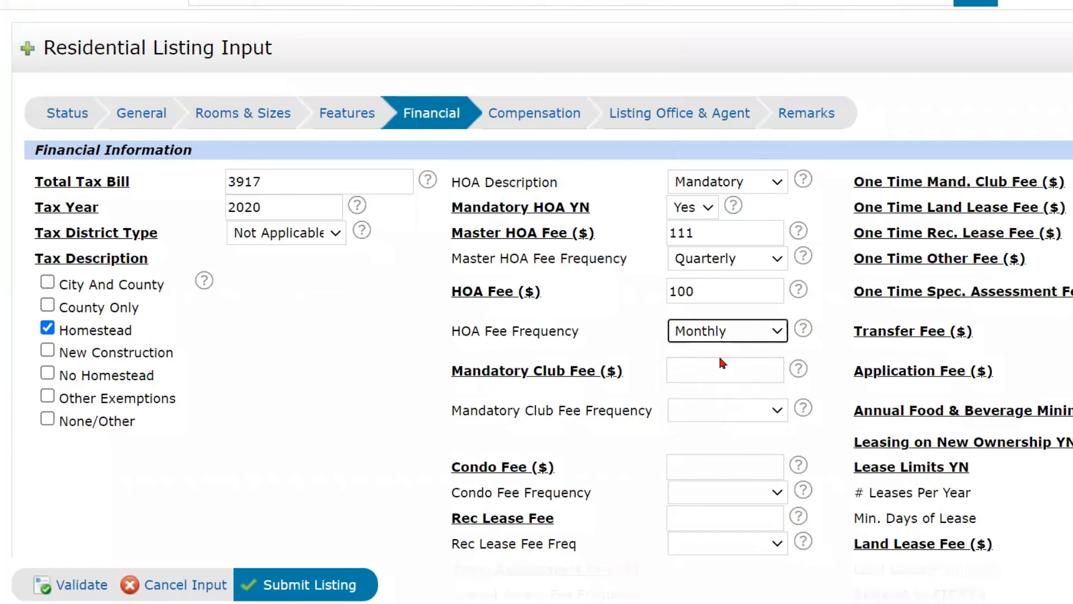
scroll(719, 353, "down", 3)
left_click(687, 169)
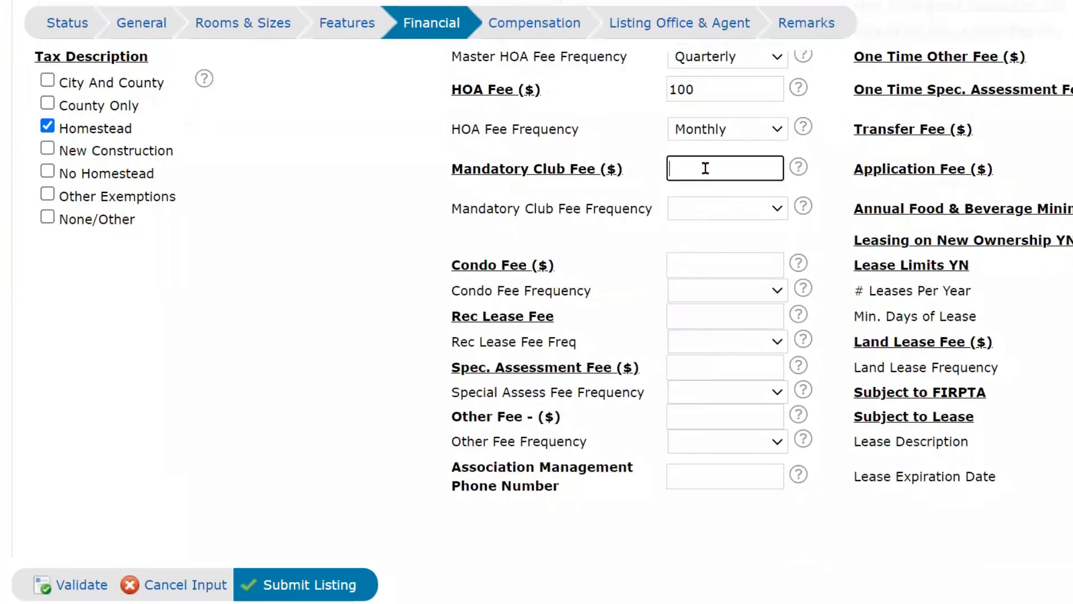
Enter 0 for the Mandatory Club Fee, Condo Fee and Rec Lease Fee.
type("0")
key("Tab")
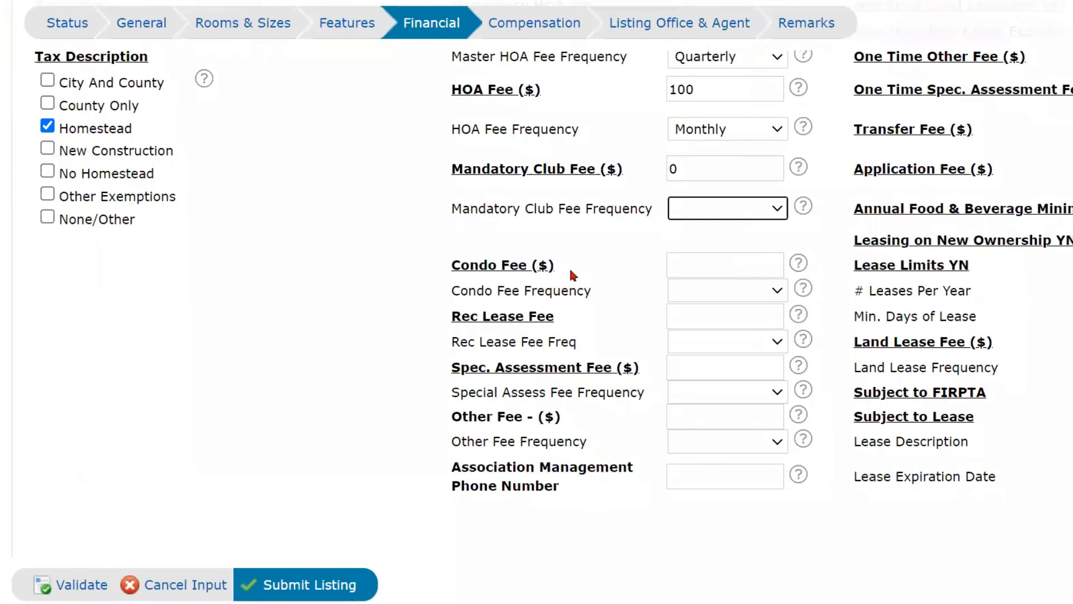
left_click(736, 263)
type("0")
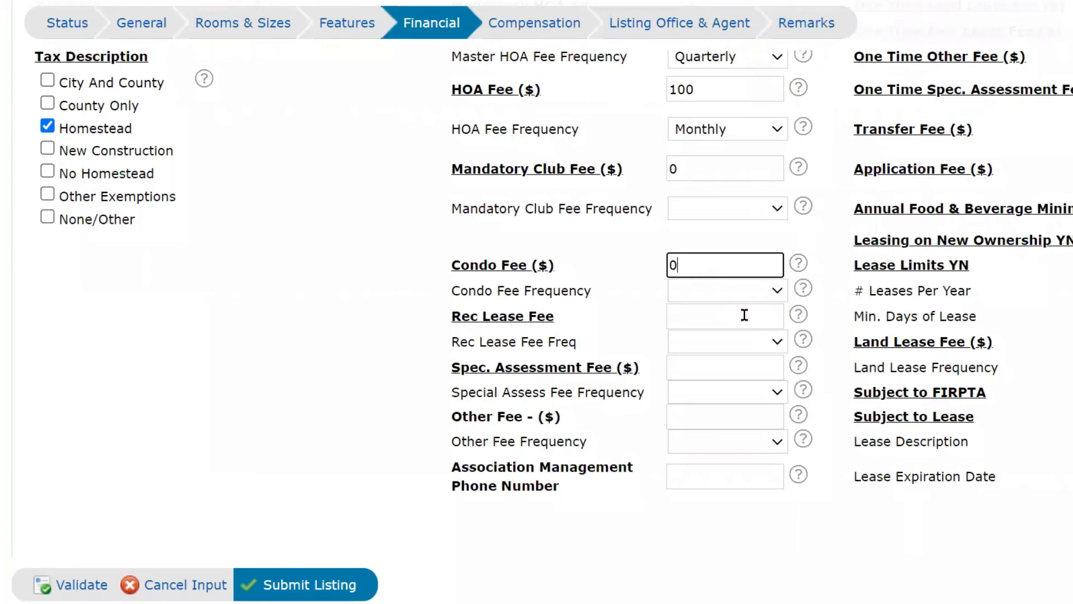
left_click(744, 316)
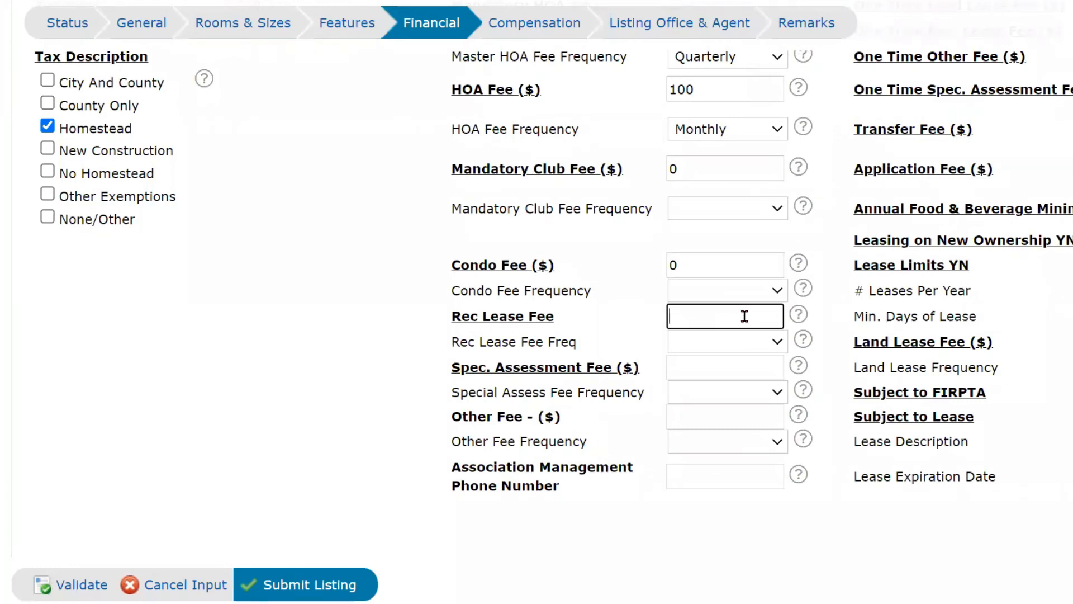
type("0")
left_click(702, 349)
left_click(702, 350)
Enter 0 for the Spec. Assessment Fee and Other Fee, leaving frequencies blank.
left_click(695, 370)
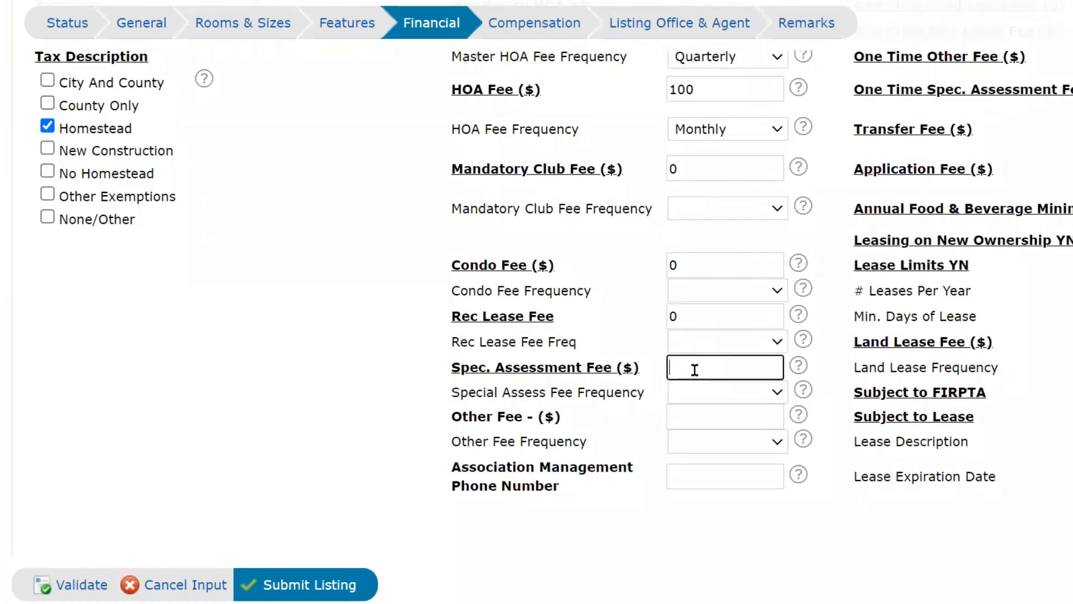
type("0")
left_click(709, 393)
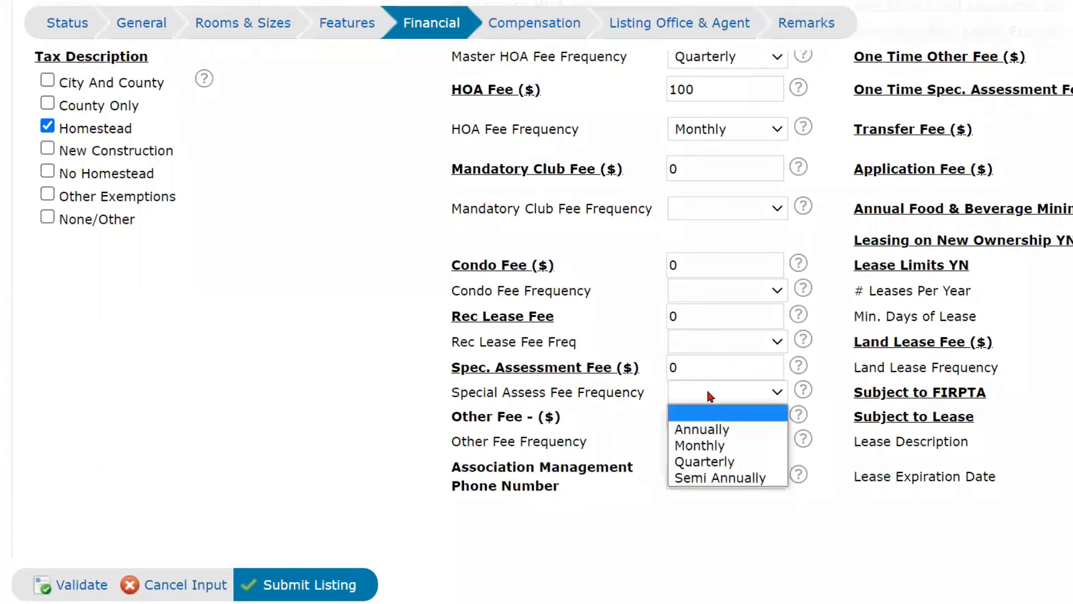
left_click(710, 395)
left_click(697, 420)
type("0")
left_click(726, 451)
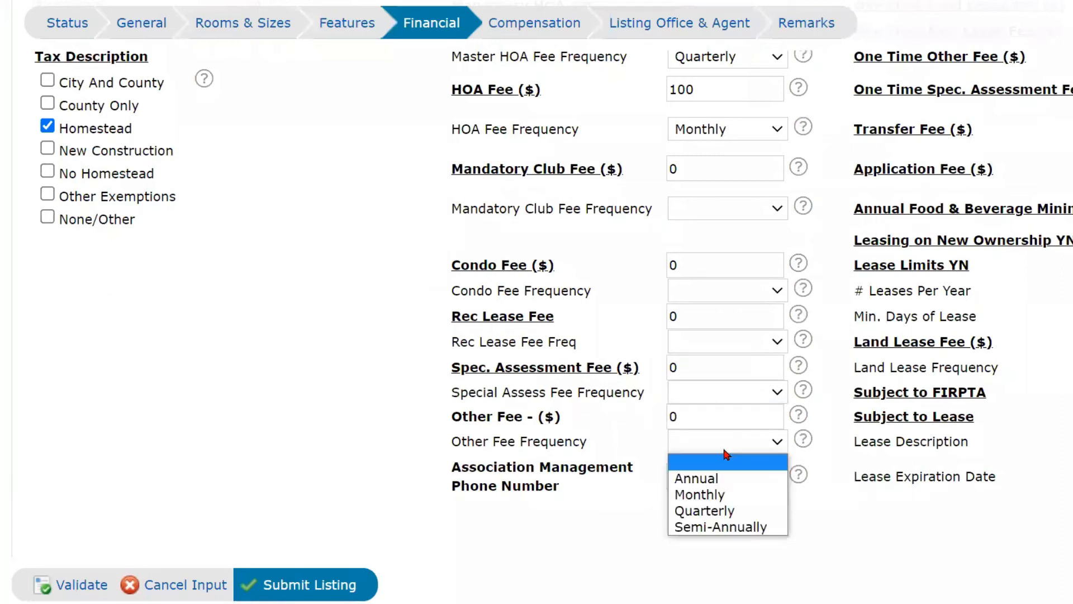
left_click(628, 519)
Enter the association management phone number.
left_click(698, 478)
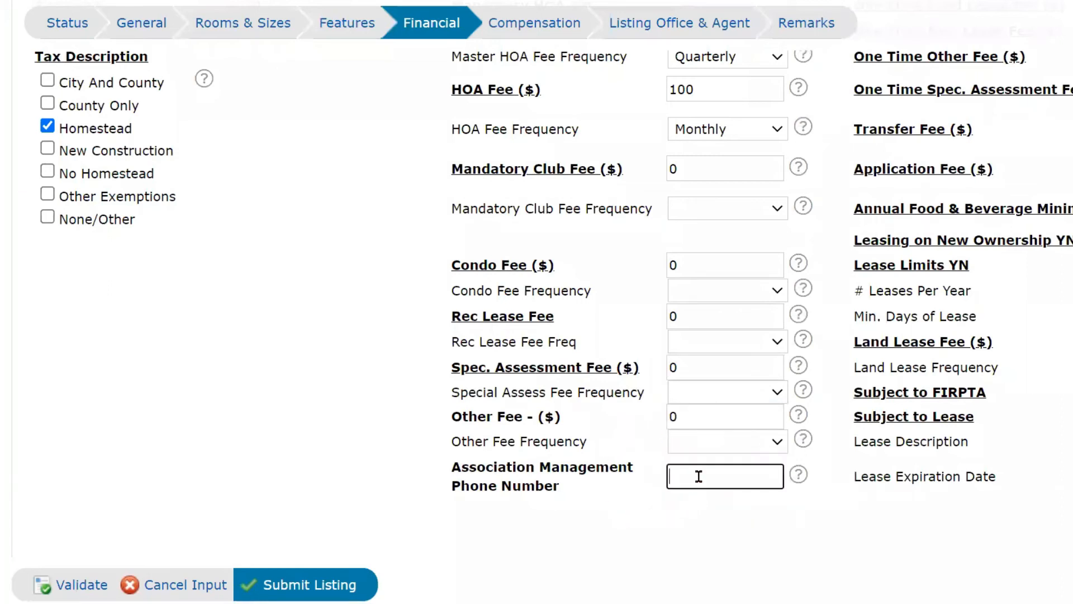
type("5555")
type("212")
scroll(1024, 317, "up", 4)
scroll(1025, 319, "down", 2)
left_click(979, 224)
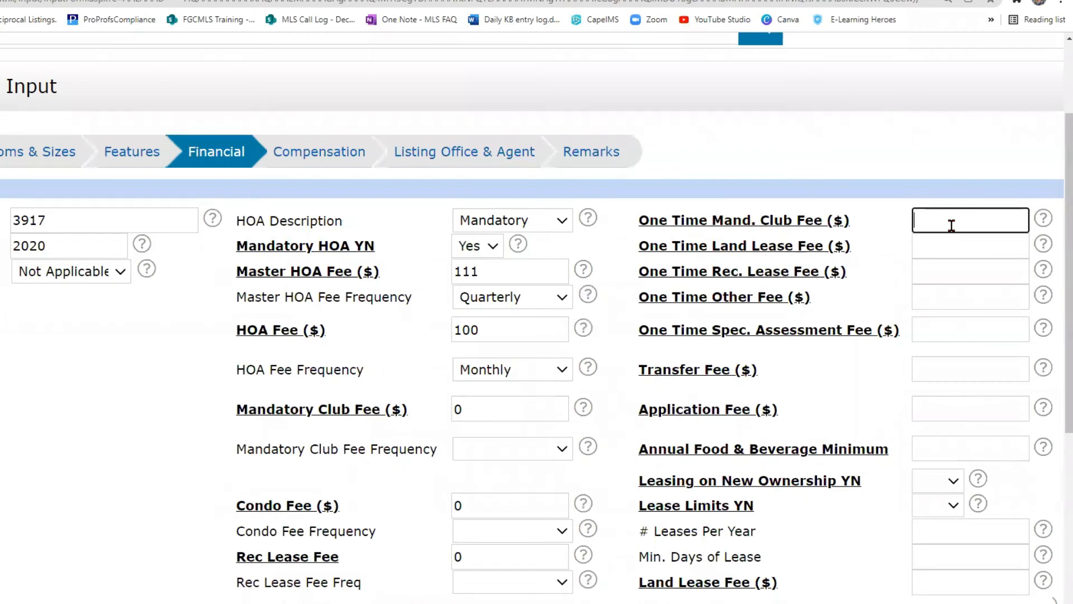
Enter 0 for every One Time fee: club, land lease, rec lease, other, special assessment.
type("0")
left_click(947, 247)
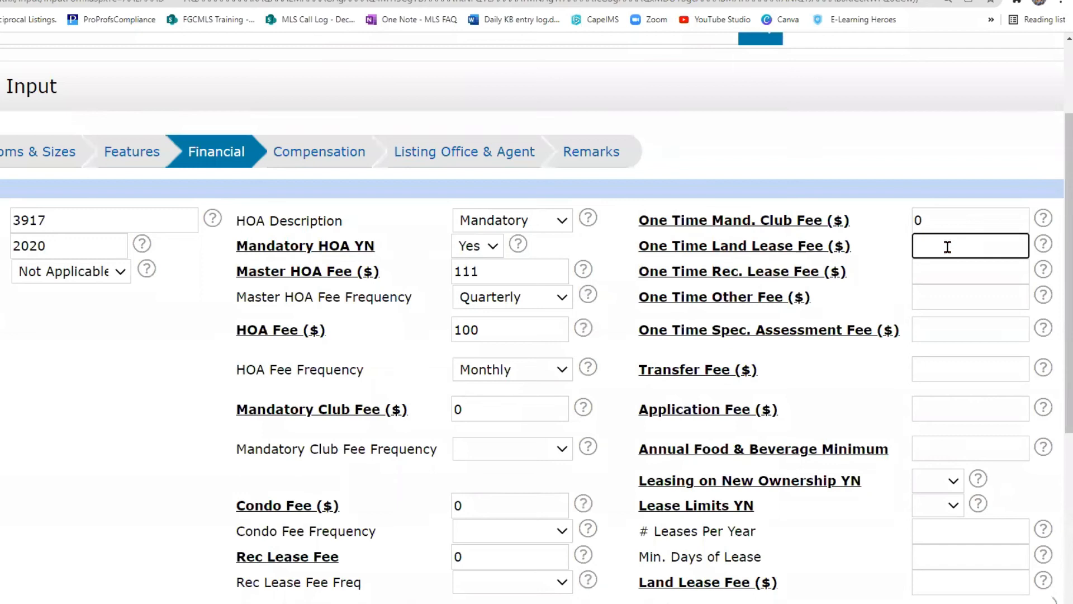
type("0")
left_click(946, 271)
type("0")
left_click(944, 298)
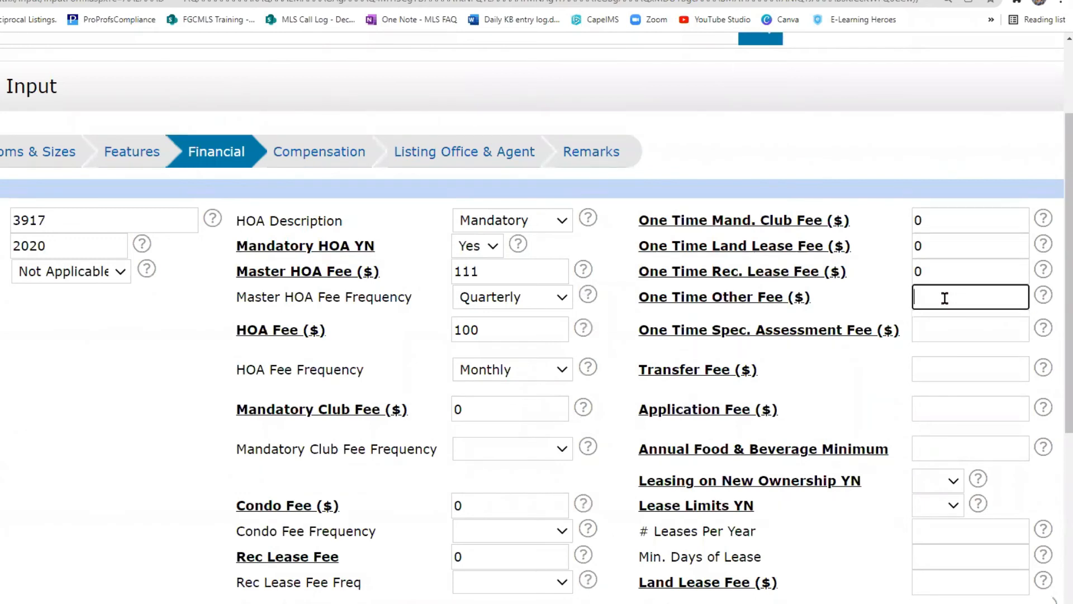
type("0")
left_click(939, 334)
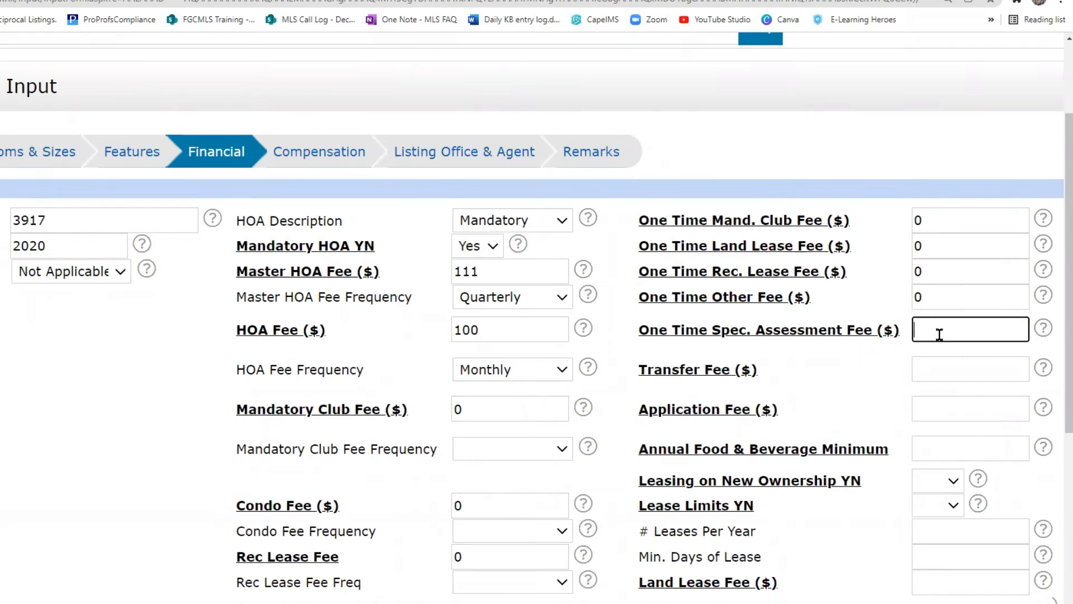
type("0")
Set Transfer Fee 0, Application Fee 125 and Annual Food & Beverage Minimum 0.
scroll(945, 333, "down", 2)
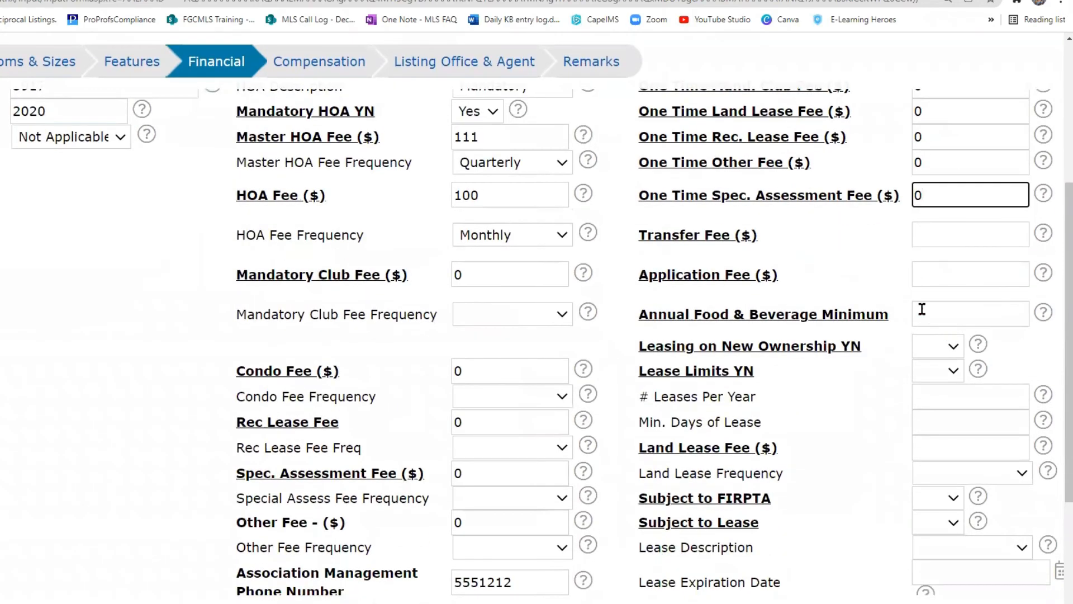
left_click(938, 236)
type("0")
left_click(933, 276)
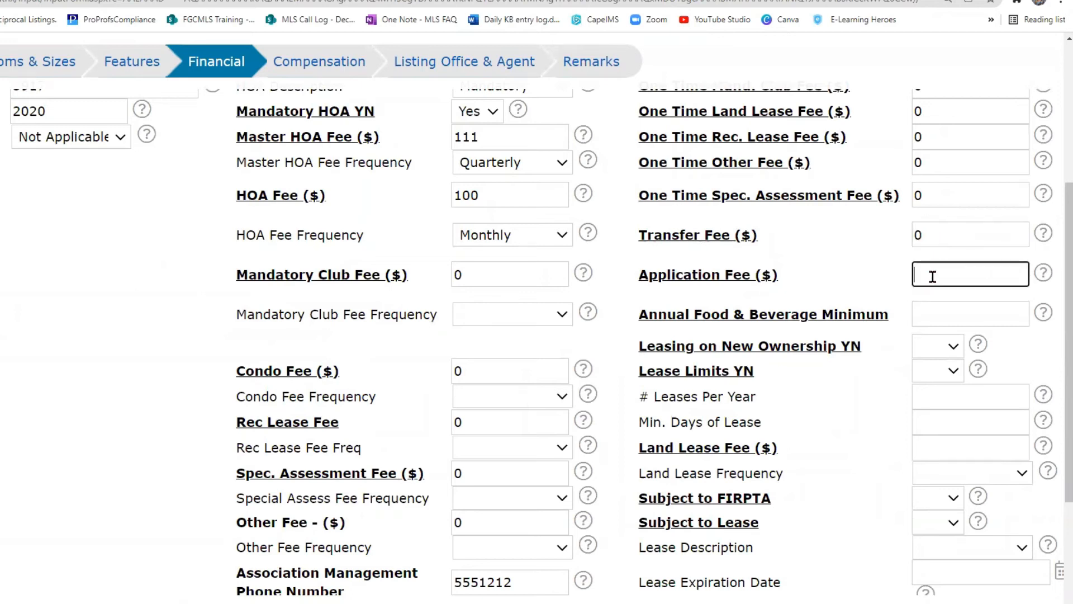
type("125")
left_click(925, 308)
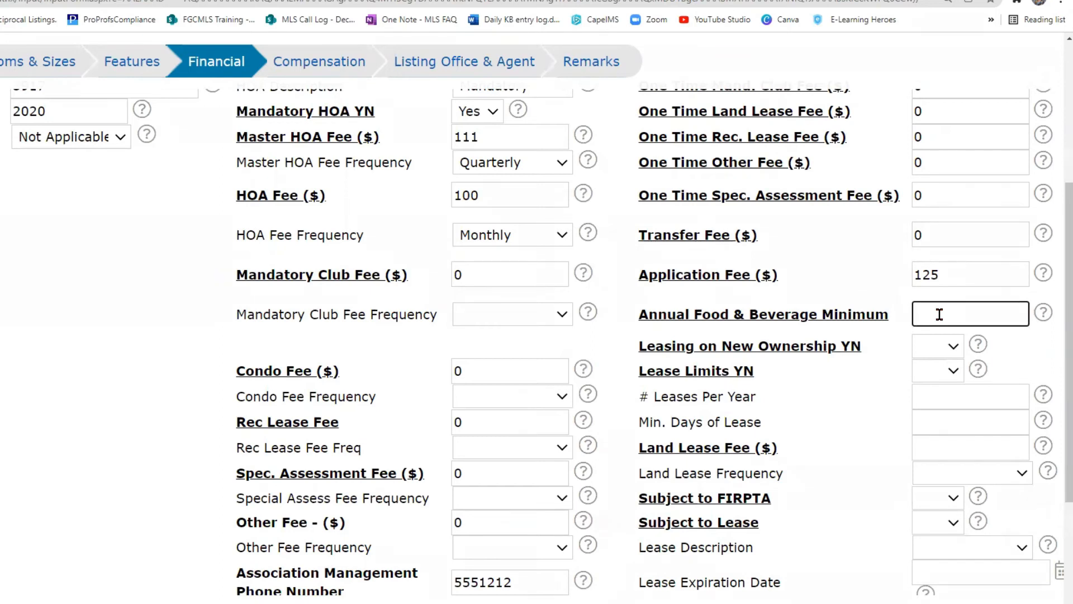
type("0")
scroll(862, 330, "down", 1)
Set Leasing on New Ownership to No, Lease Limits to Yes, with 1 lease per year.
scroll(865, 333, "down", 1)
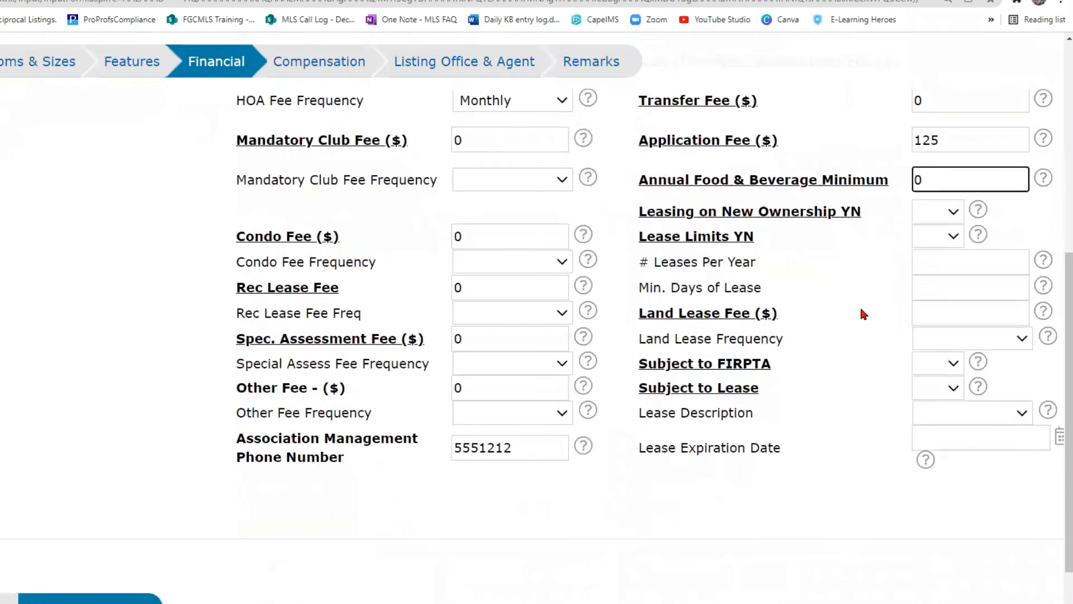
left_click(955, 218)
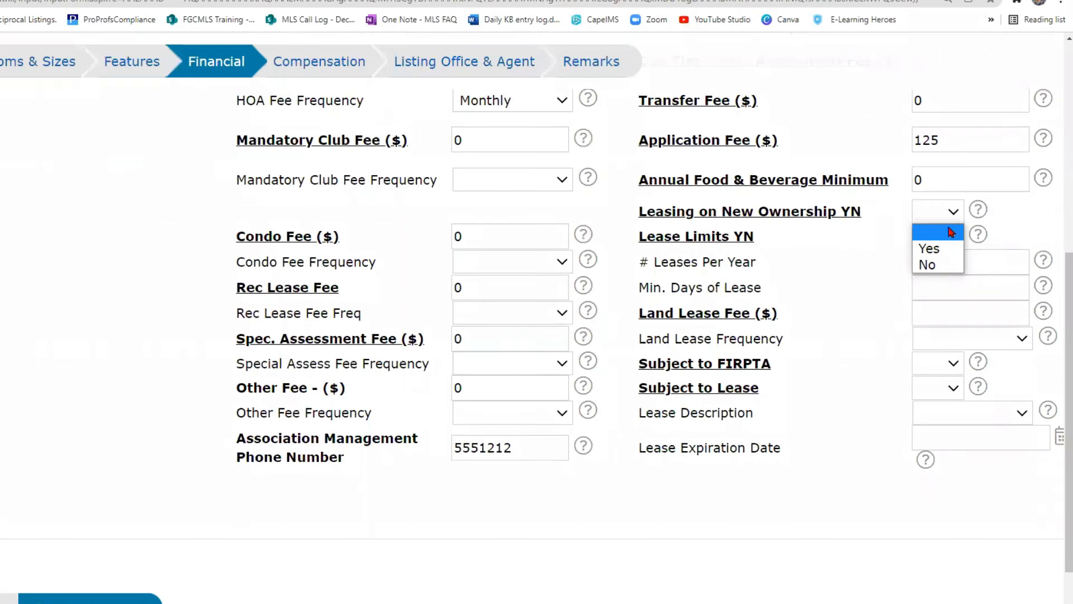
left_click(937, 262)
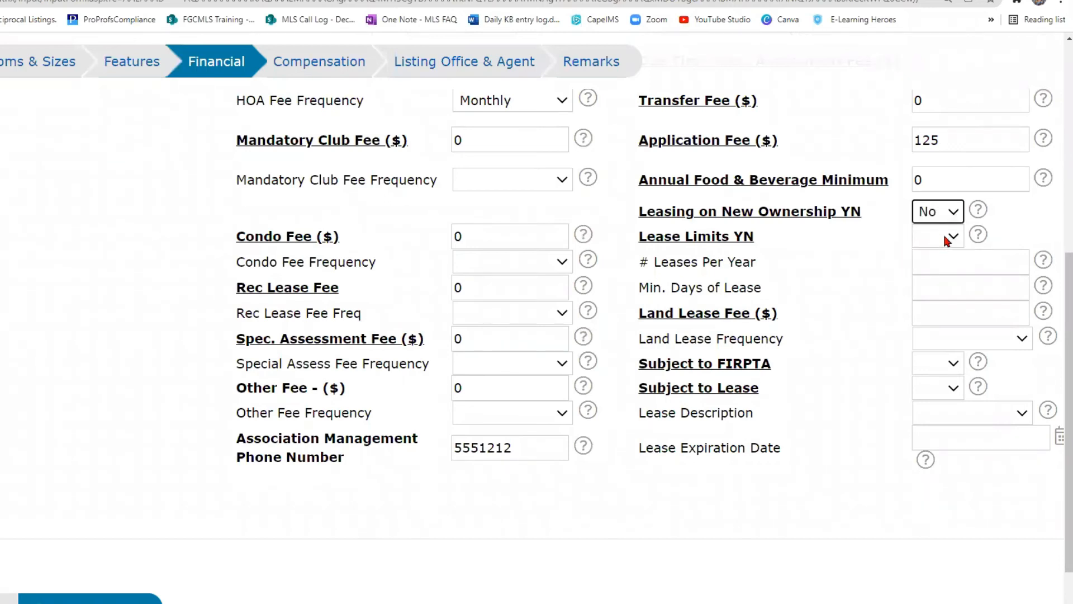
left_click(946, 240)
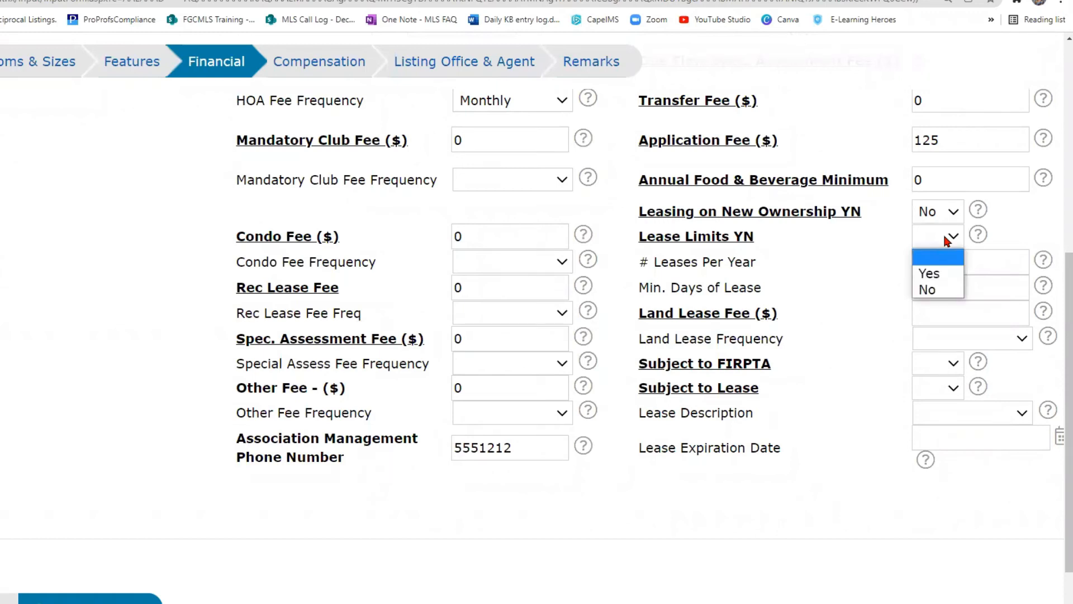
left_click(946, 277)
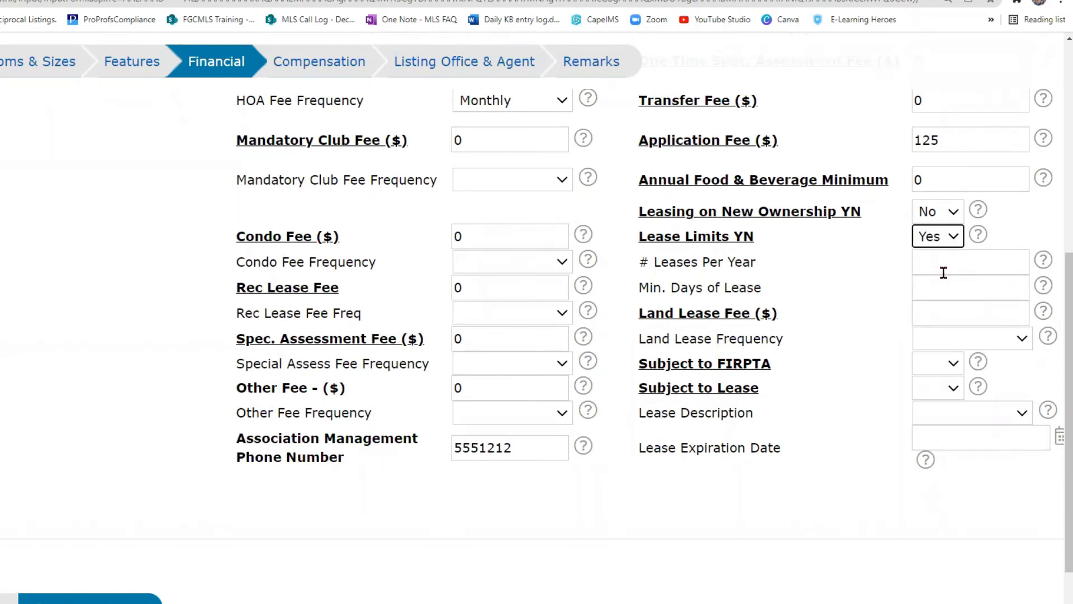
left_click(942, 263)
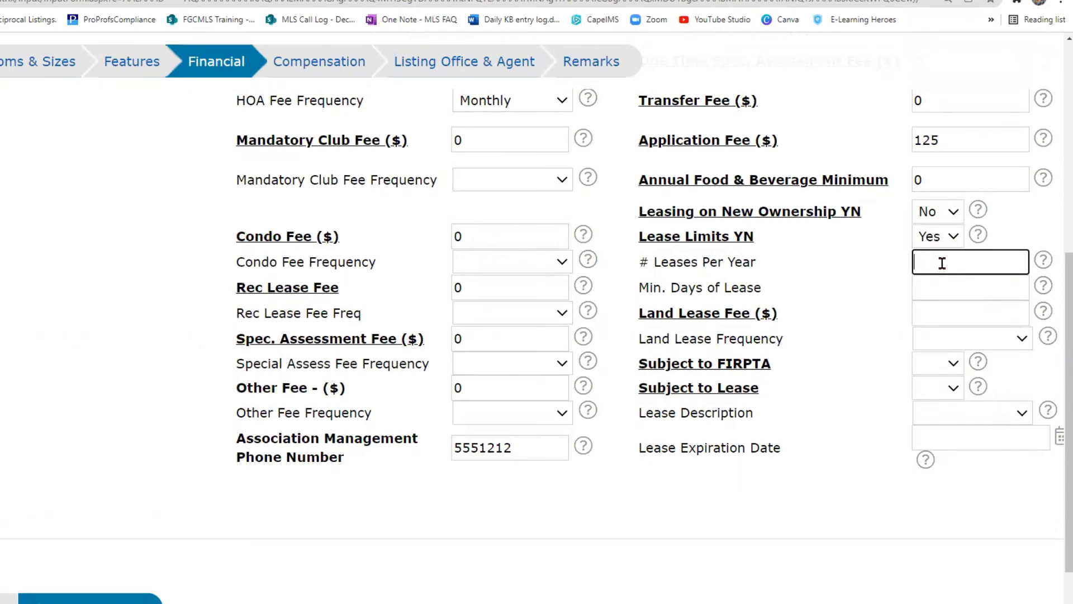
type("1")
left_click(930, 290)
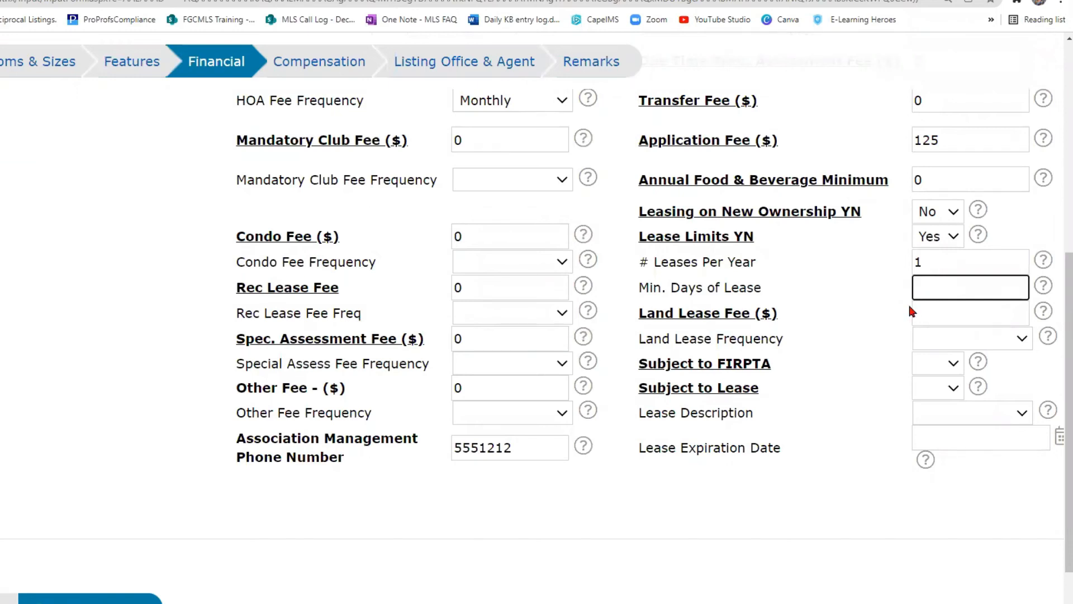
Enter 0 as the Land Lease Fee and set Subject to FIRPTA to No.
scroll(885, 323, "down", 2)
left_click(950, 179)
type("0")
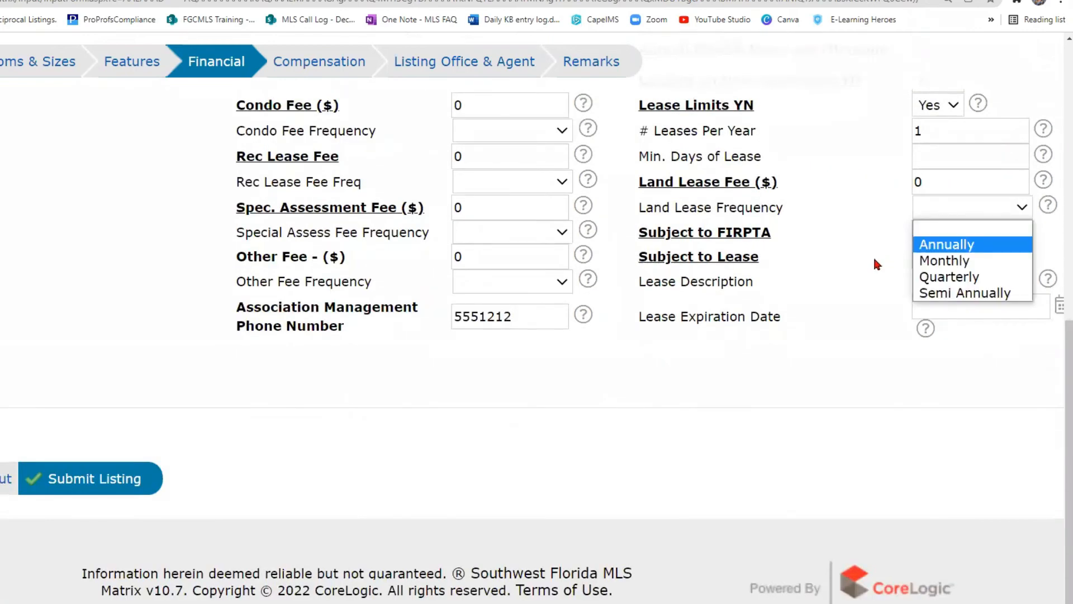
left_click(873, 255)
left_click(945, 236)
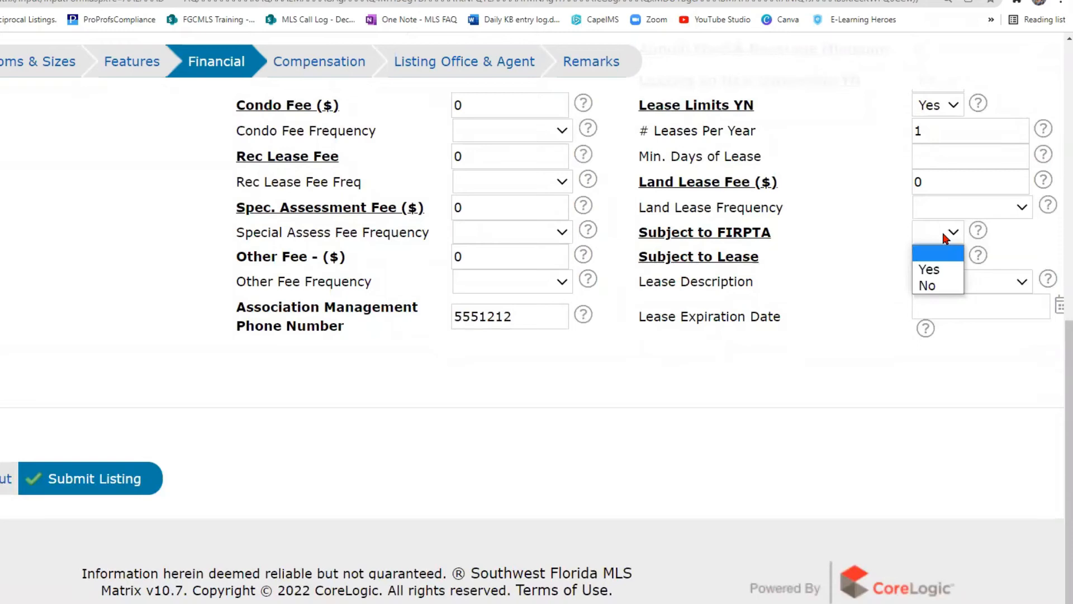
left_click(978, 230)
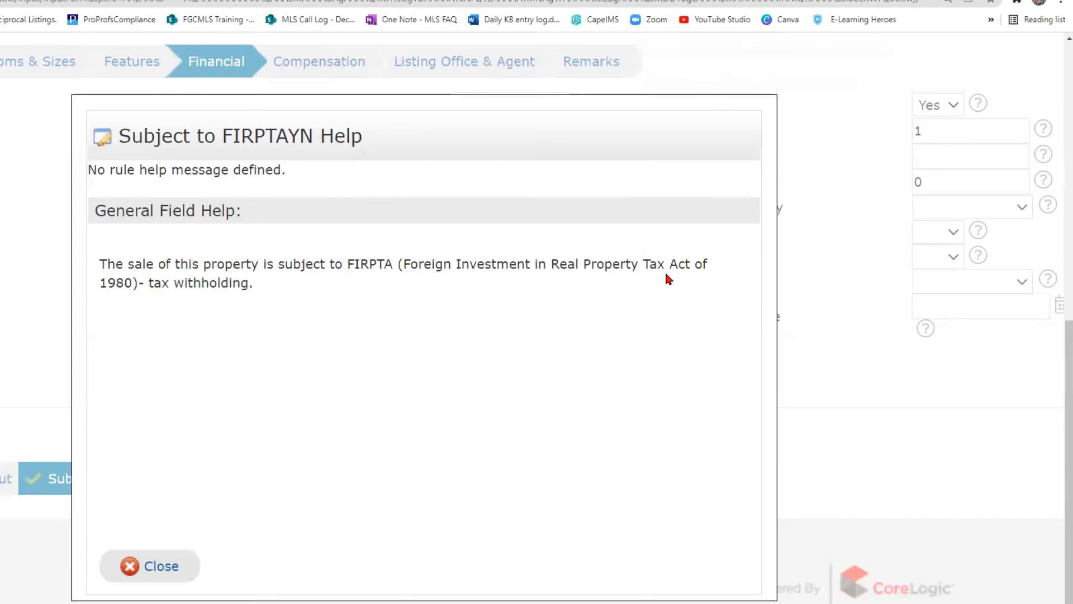
key("Escape")
left_click(951, 231)
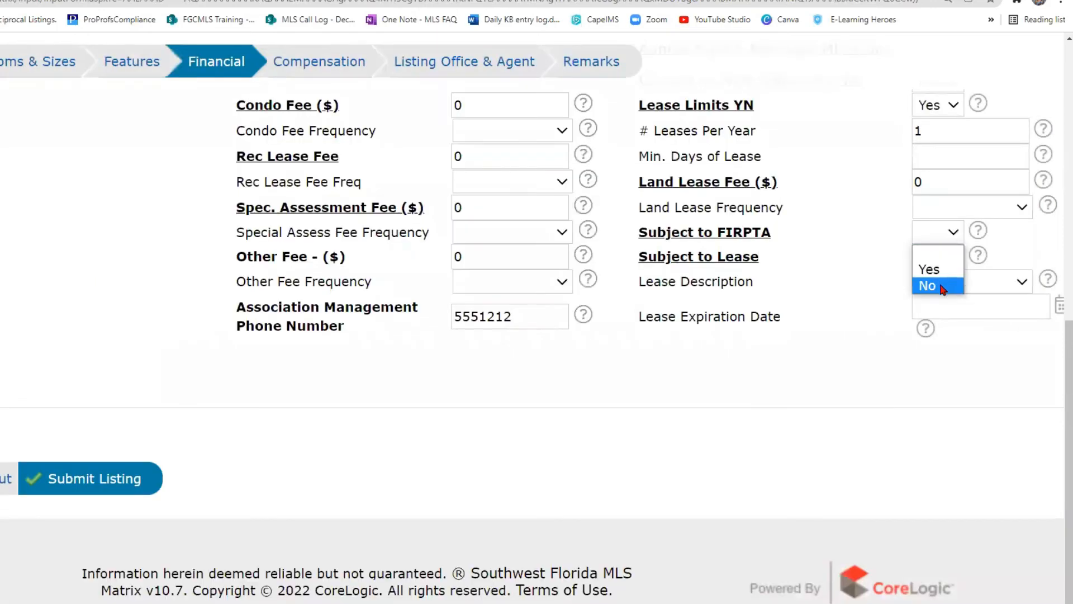
left_click(943, 286)
Set Subject to Lease to No, leaving the lease description blank, and go to Compensation.
left_click(946, 257)
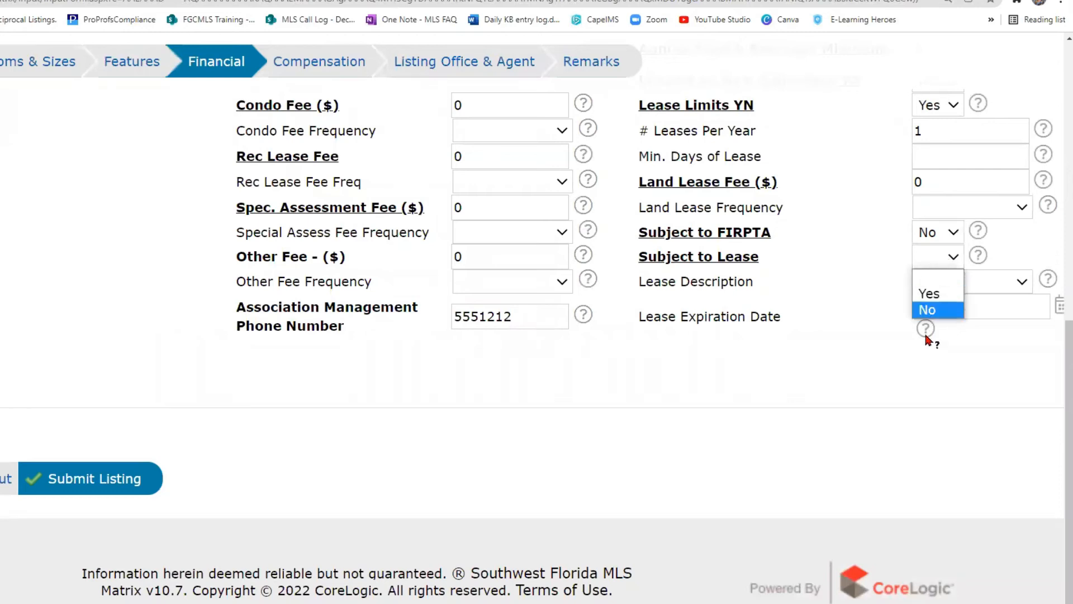
left_click(937, 312)
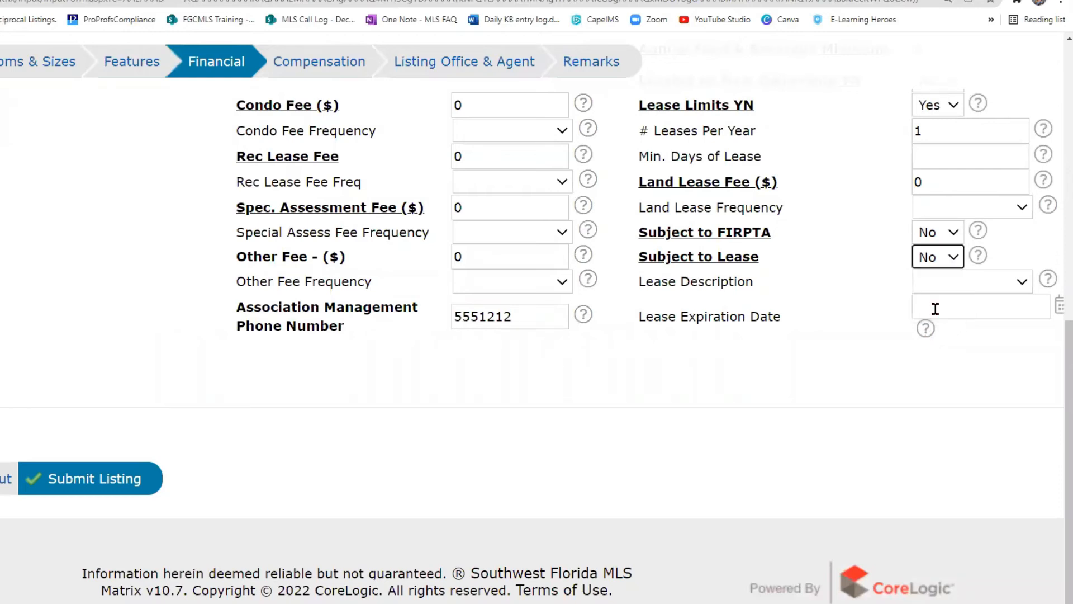
left_click(956, 287)
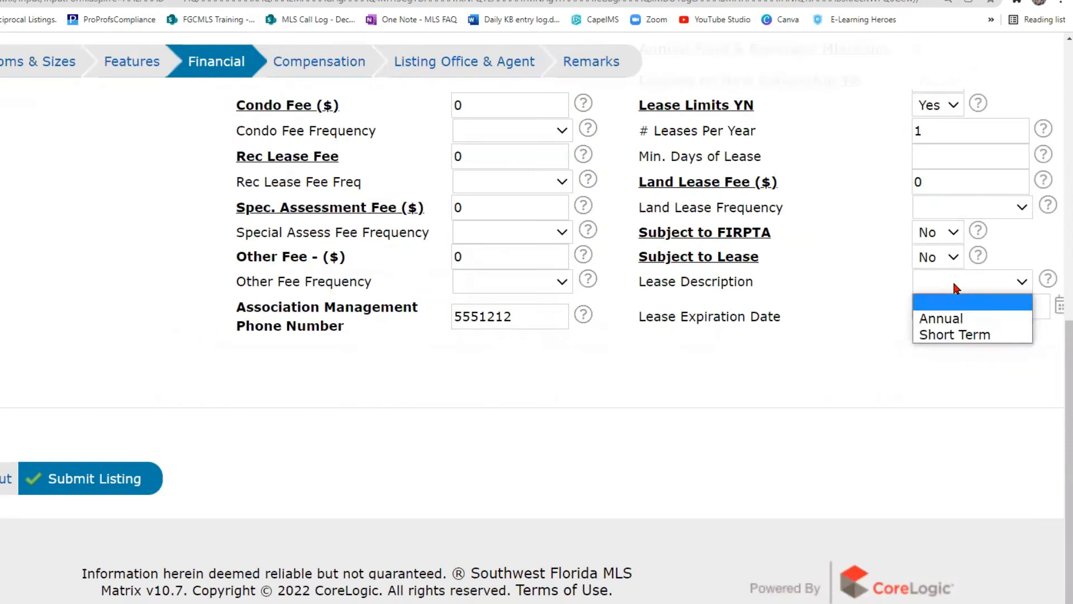
left_click(956, 287)
left_click(947, 306)
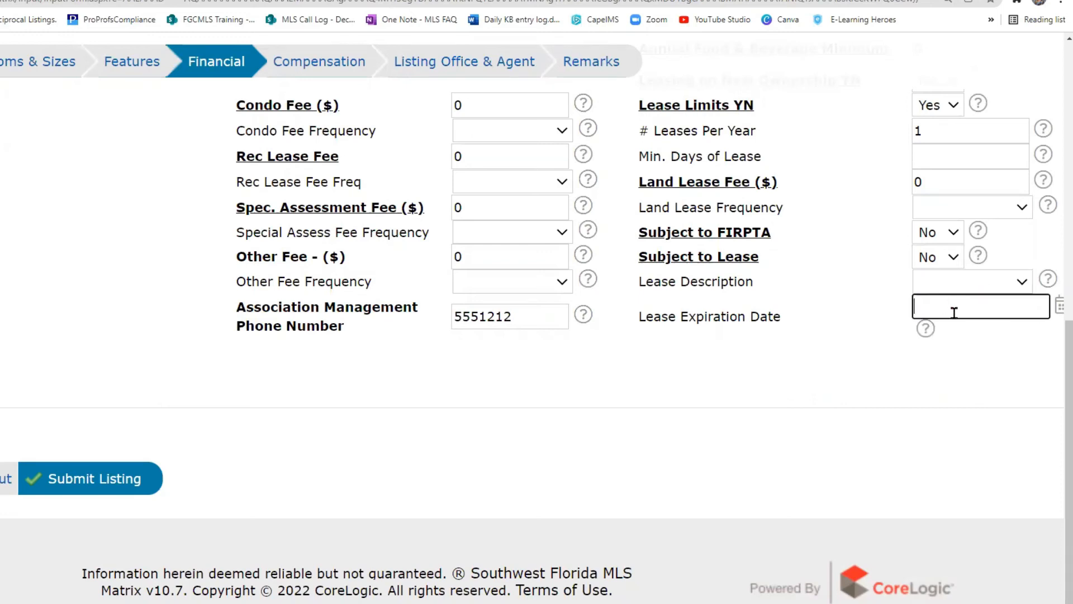
left_click(955, 312)
left_click(306, 55)
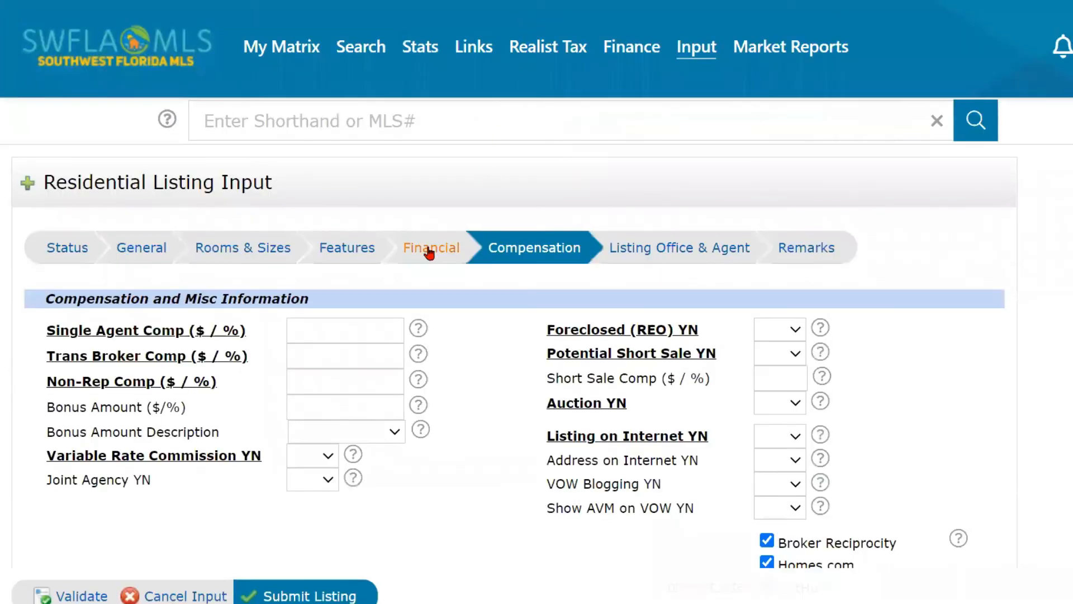
Enter 1% for Single Agent, Trans Broker and Non-Rep compensation.
scroll(425, 247, "down", 2)
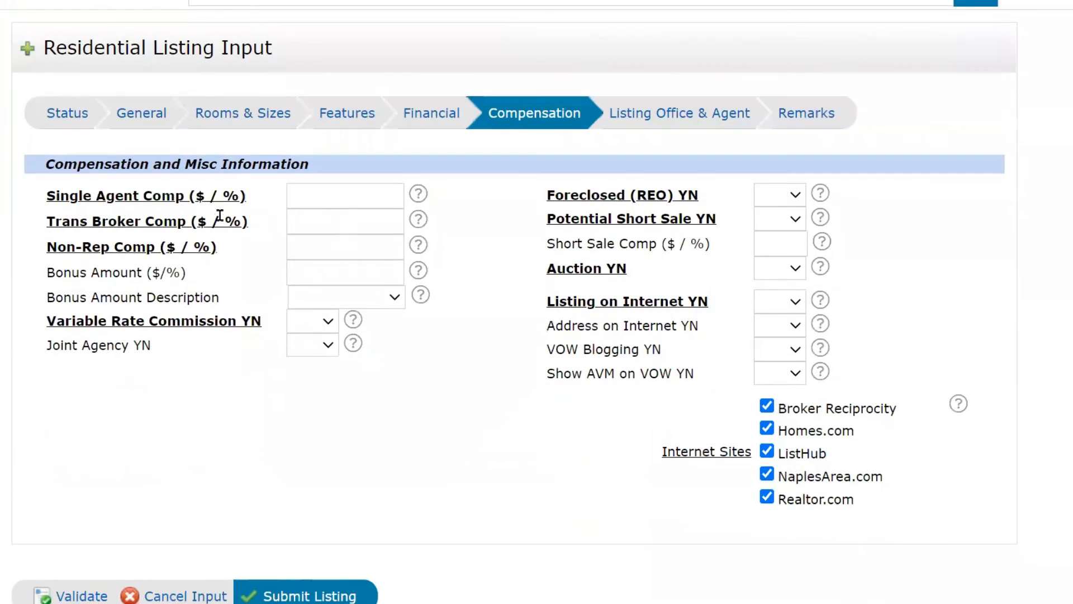
left_click(232, 202)
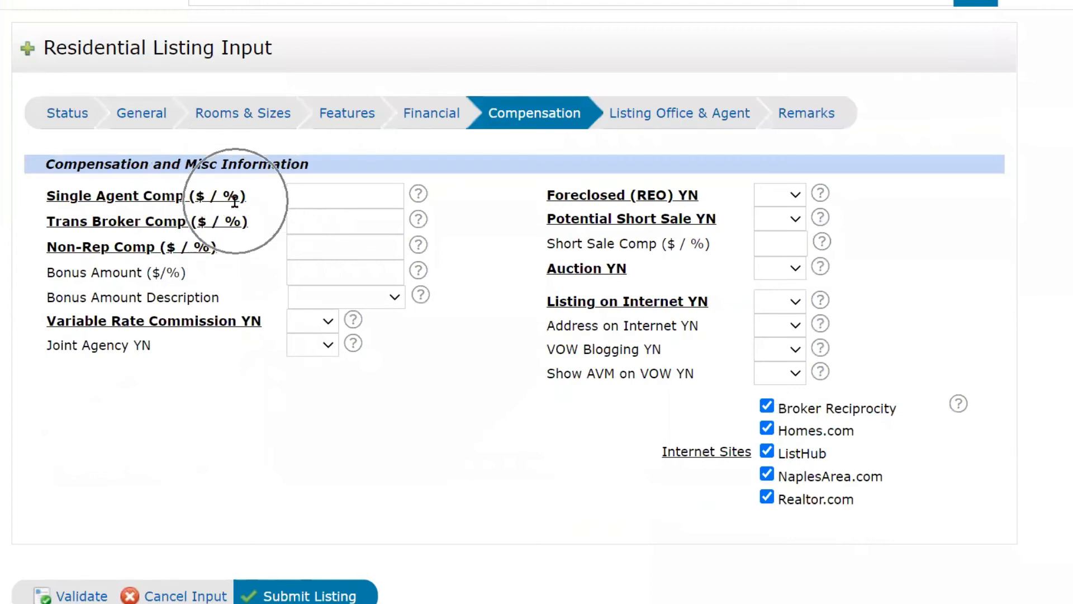
left_click(323, 195)
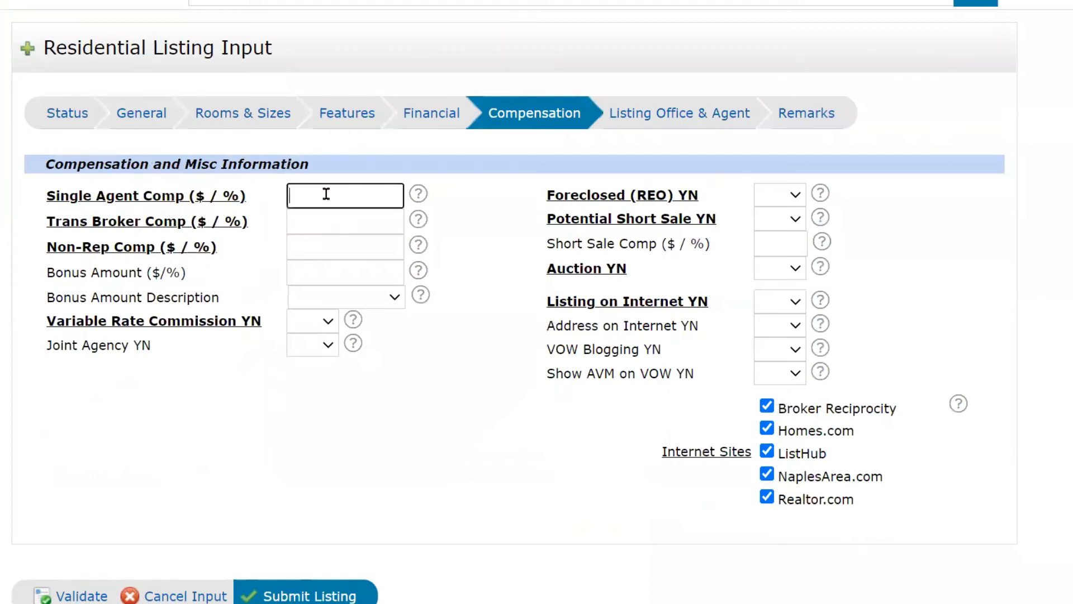
type("1%")
left_click(324, 218)
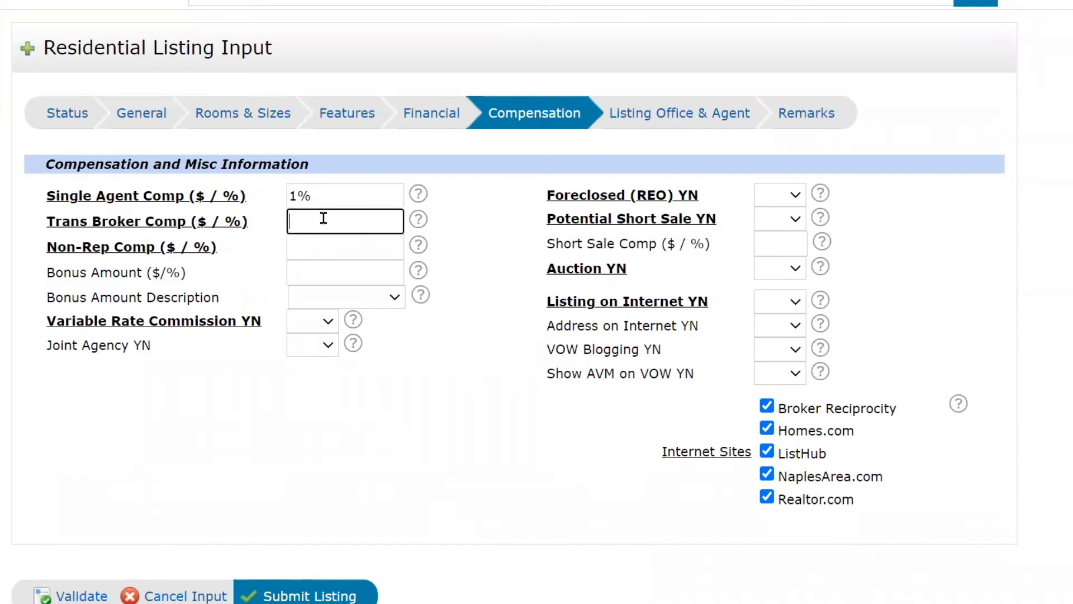
type("1%")
left_click(313, 239)
type("1%")
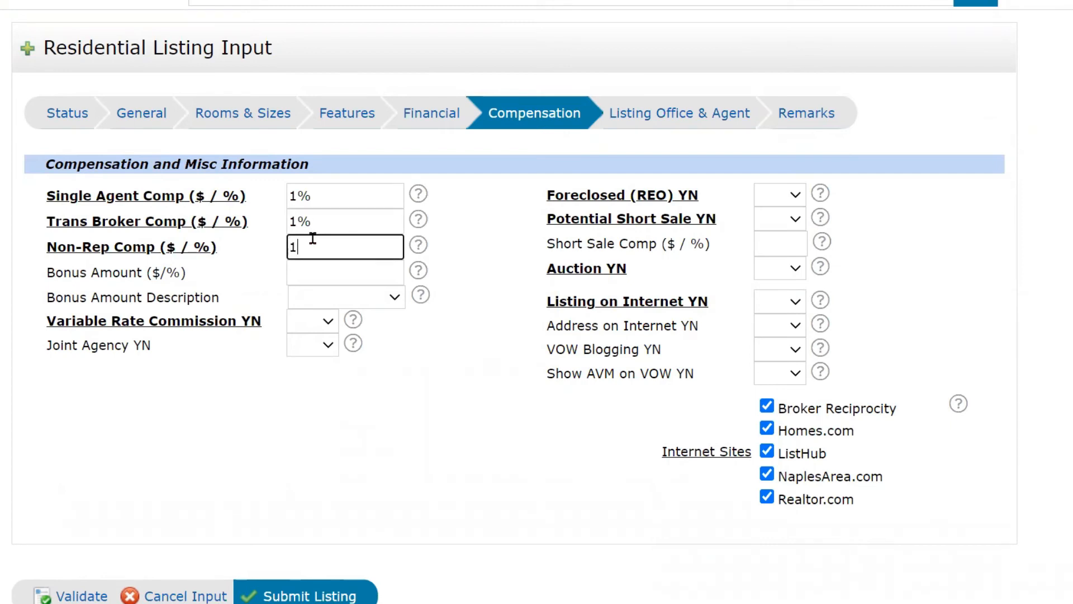
type("-$250")
key("BackSpace")
key("BackSpace")
key("BackSpace")
key("BackSpace")
key("BackSpace")
left_click(308, 273)
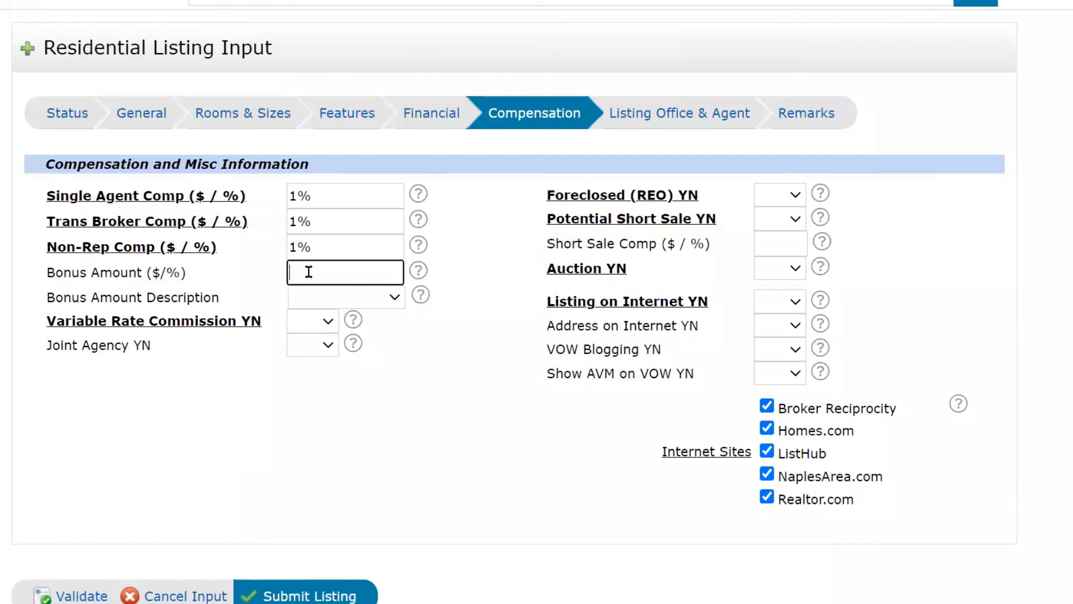
left_click(311, 303)
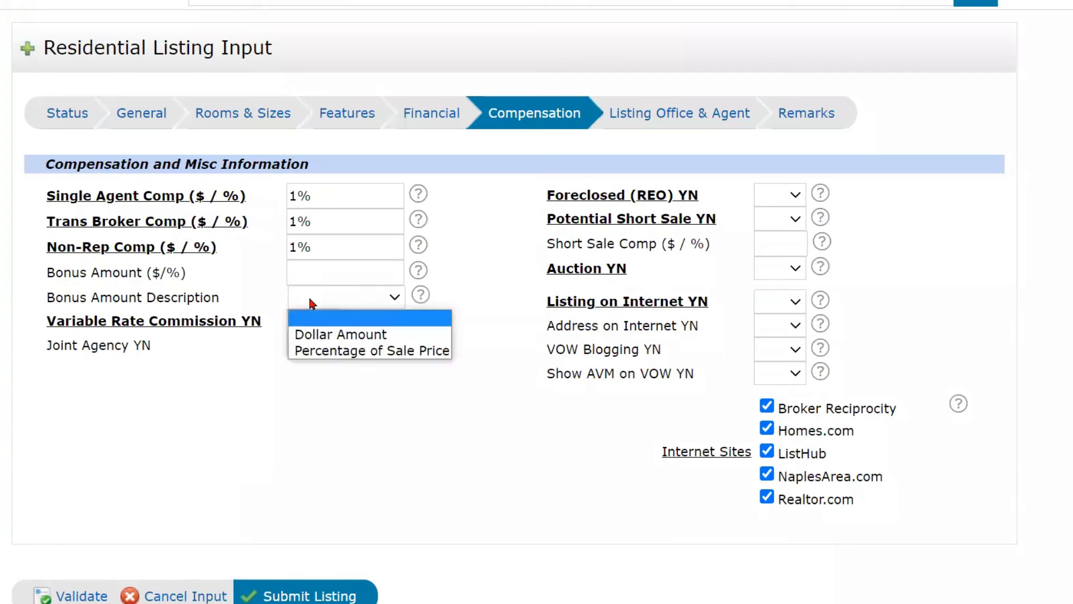
left_click(312, 303)
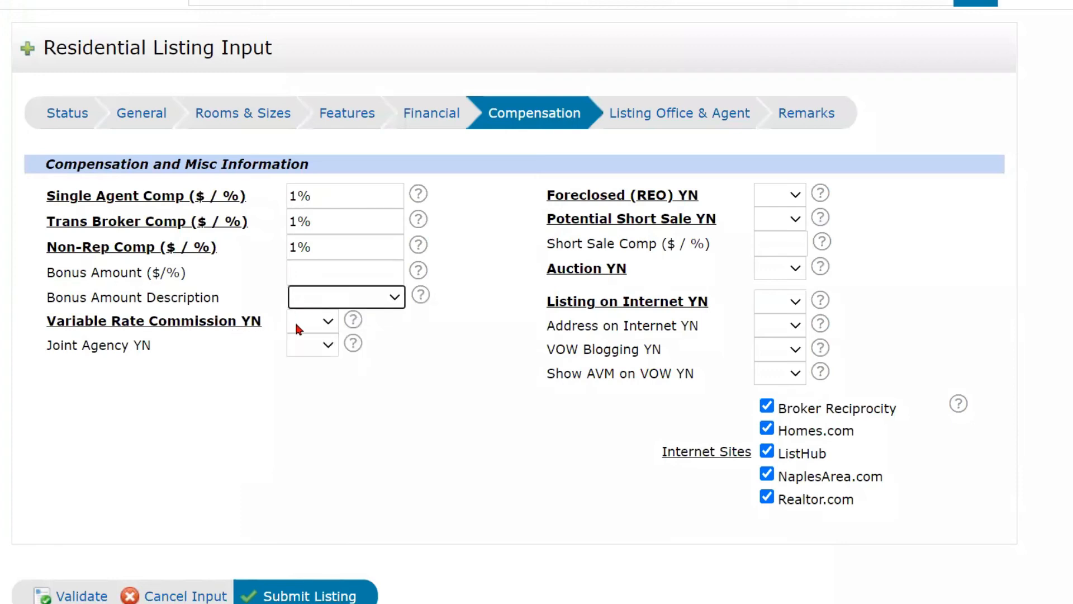
left_click(299, 325)
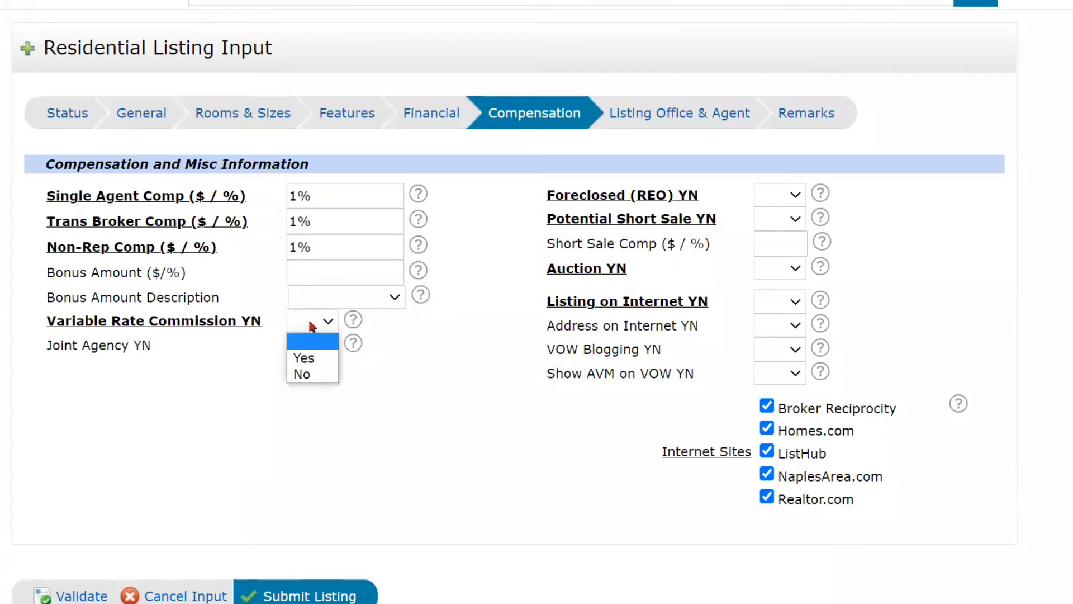
left_click(312, 325)
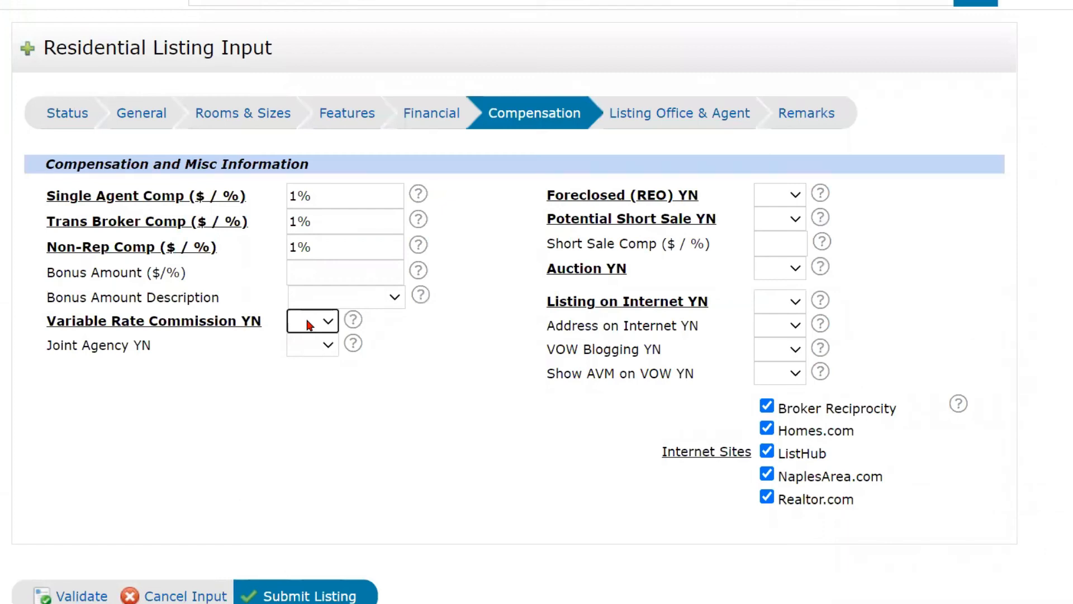
Leave variable rate commission and joint agency unanswered, and set Foreclosed (REO) and Potential Short Sale to No.
left_click(309, 326)
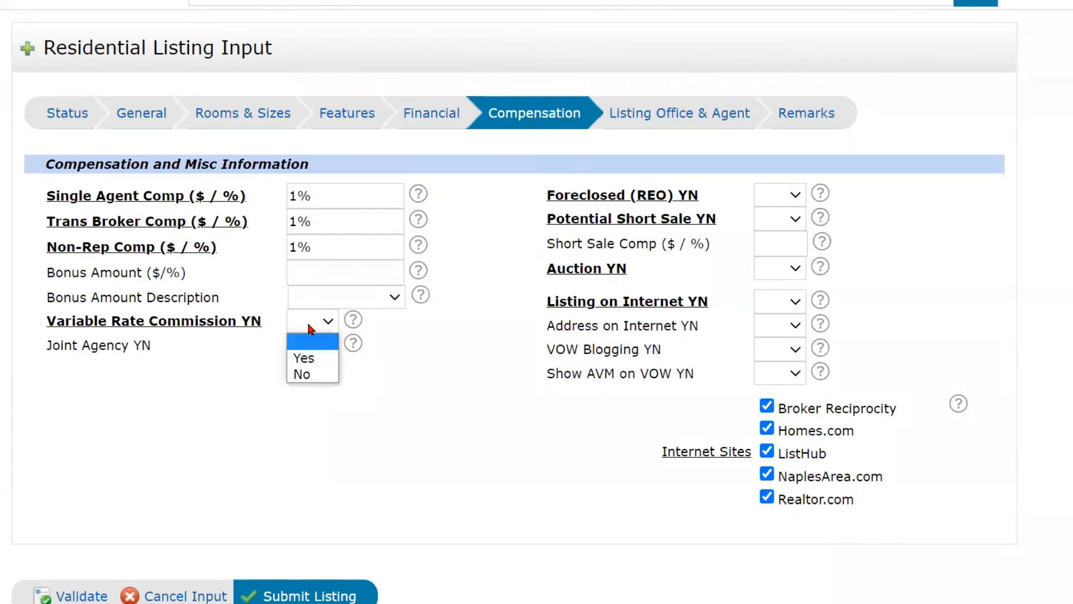
left_click(510, 412)
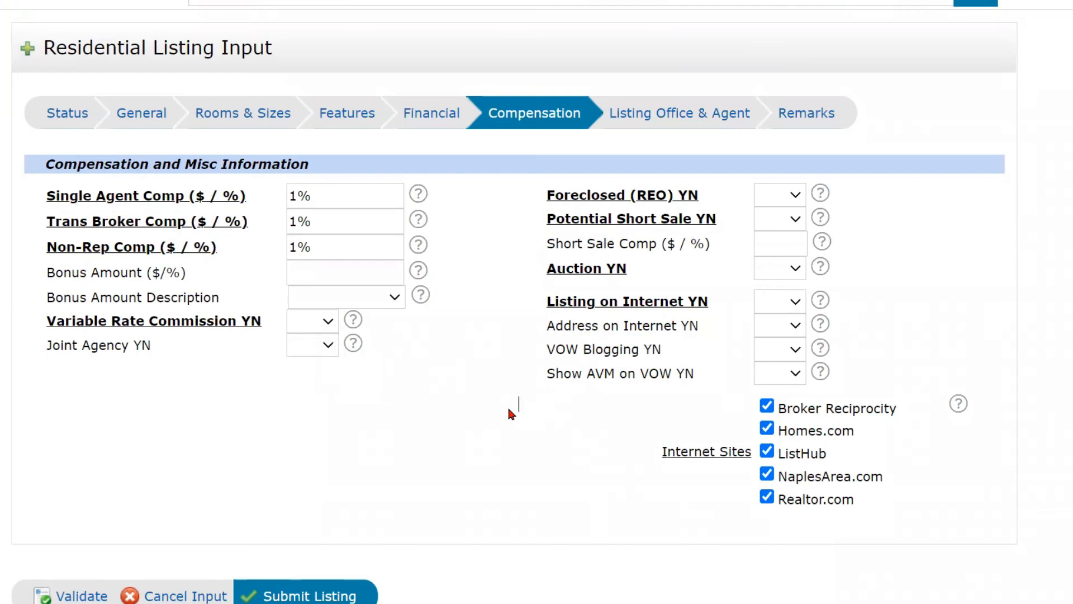
left_click(320, 352)
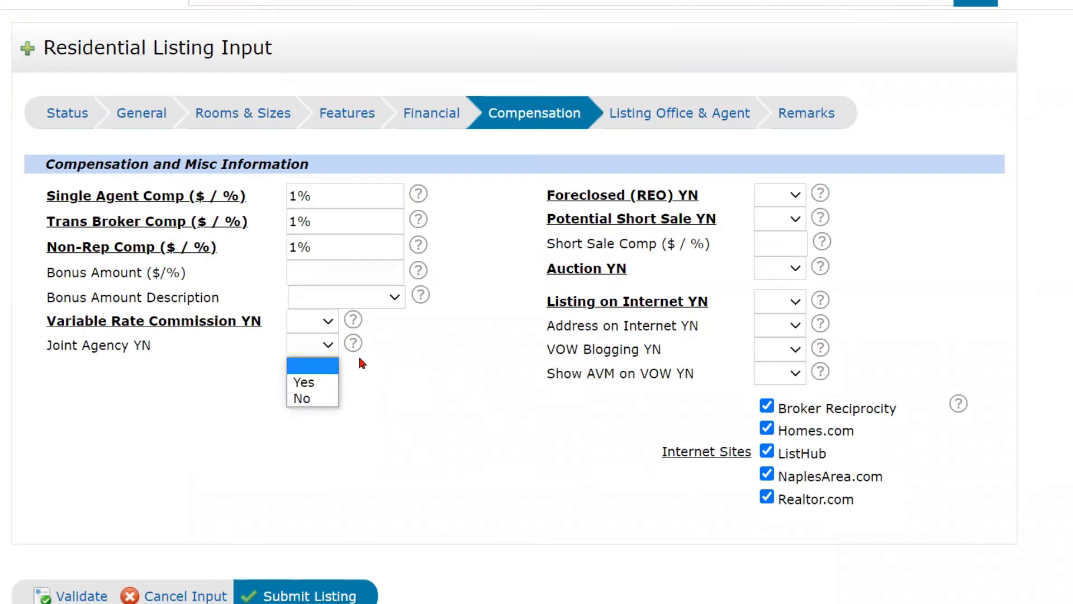
left_click(316, 353)
left_click(776, 190)
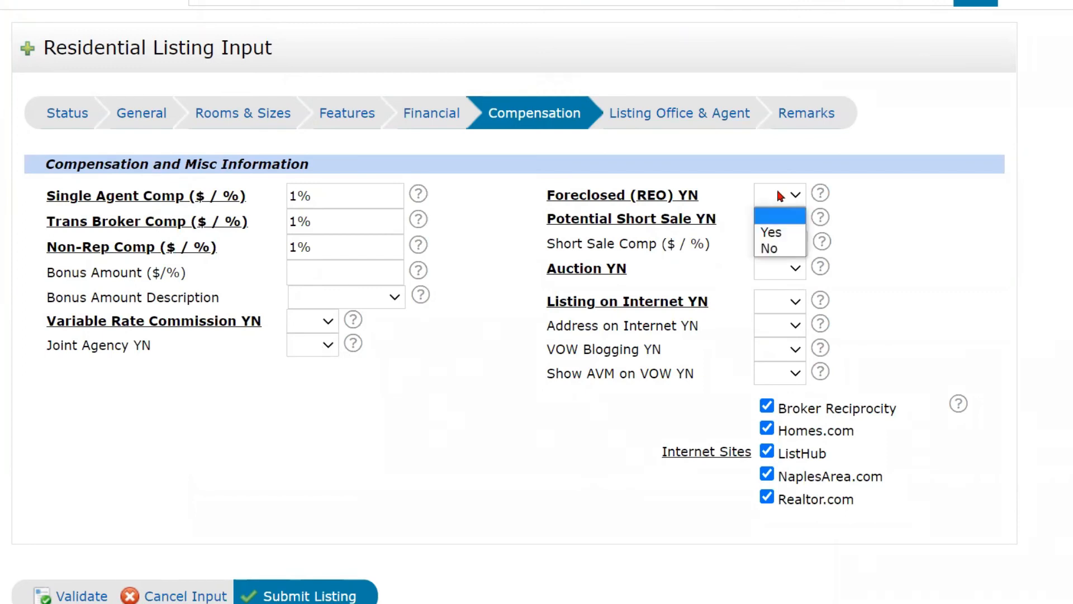
left_click(775, 248)
left_click(791, 223)
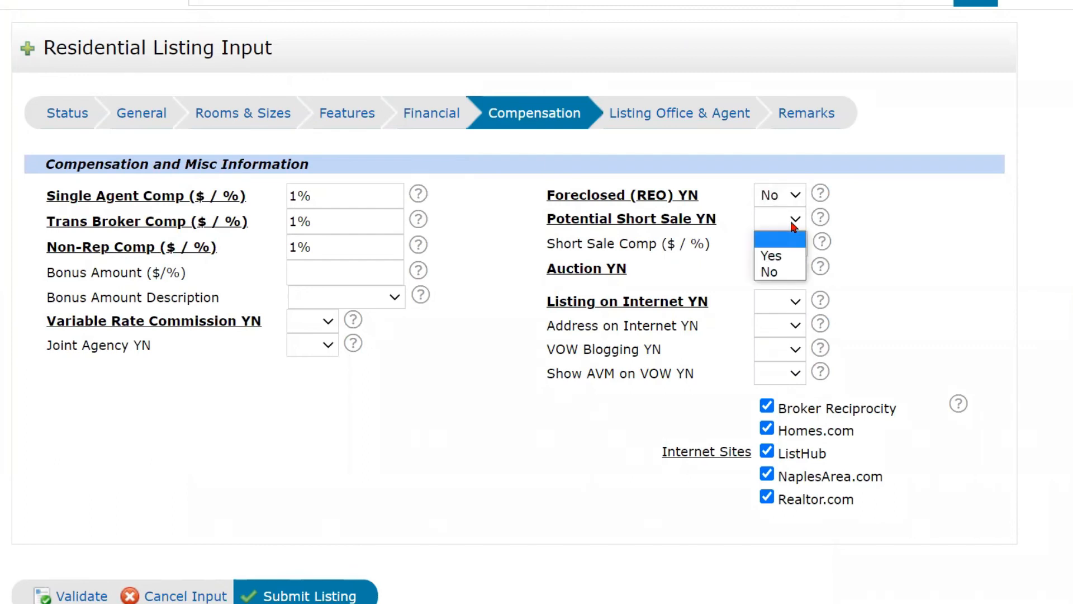
left_click(776, 272)
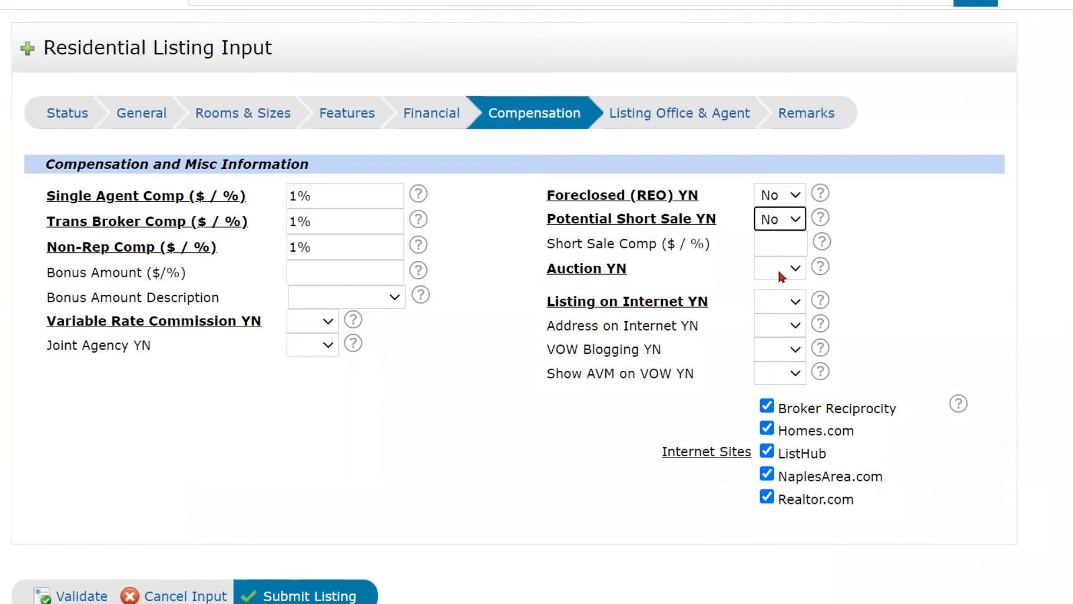
left_click(768, 242)
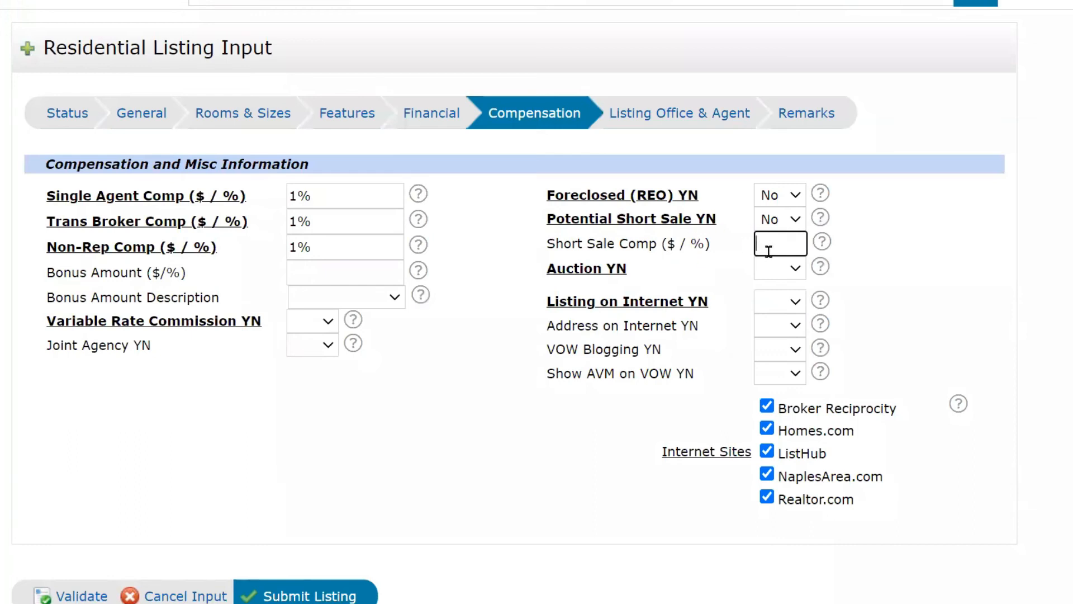
Set Auction YN to No, Listing and Address on Internet to Yes, and Show AVM on VOW to No.
left_click(783, 268)
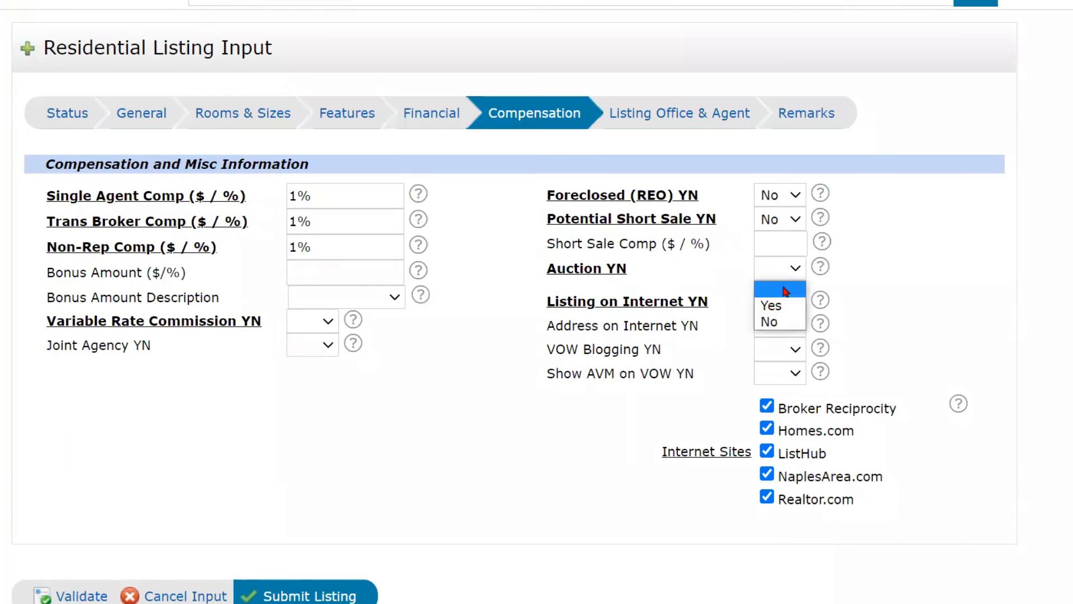
left_click(786, 324)
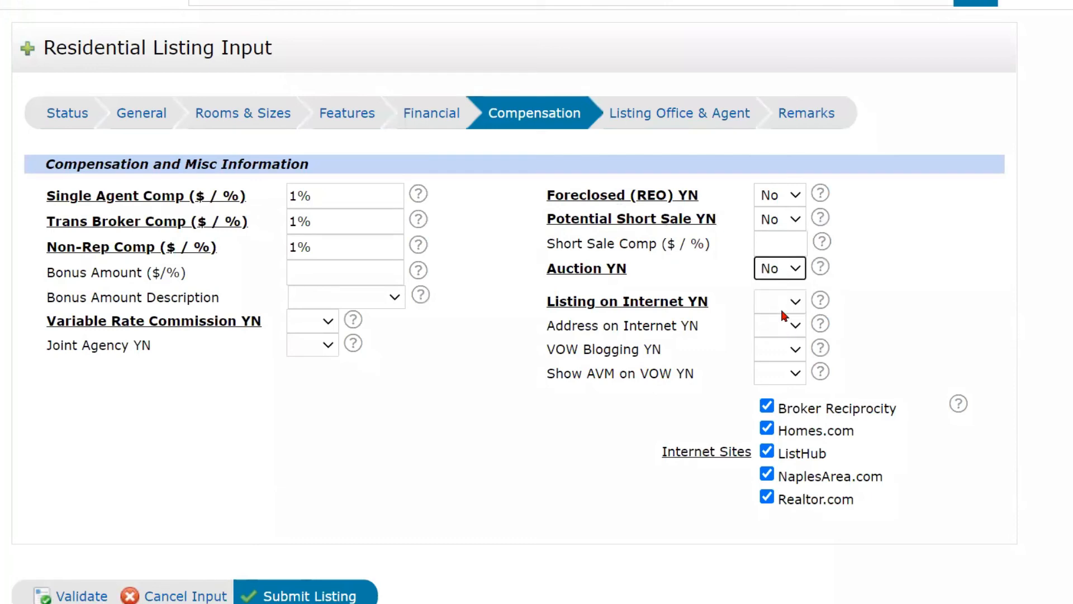
left_click(784, 305)
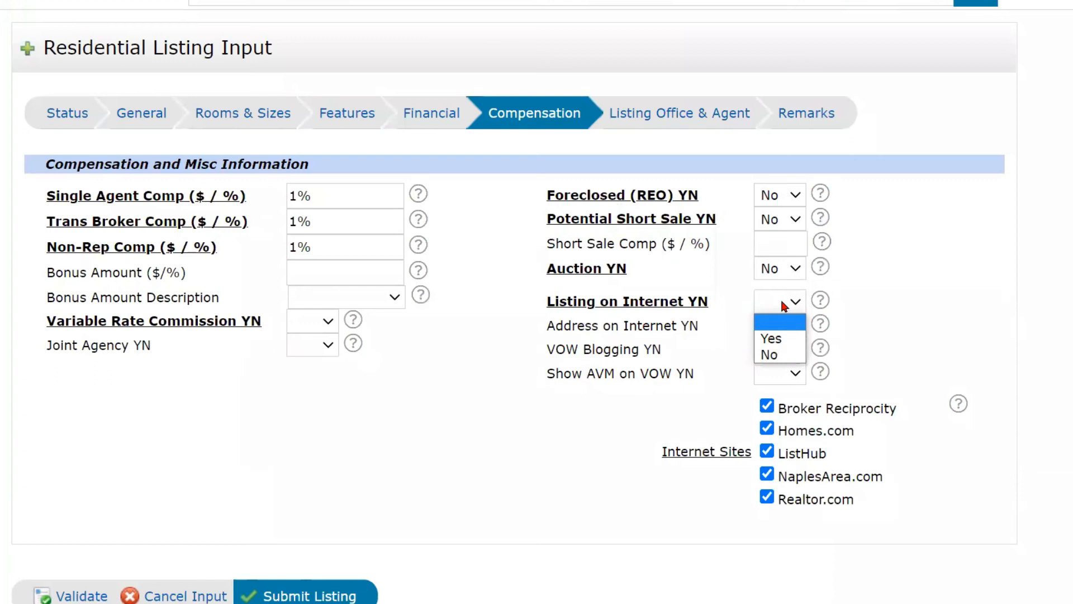
left_click(772, 338)
left_click(788, 325)
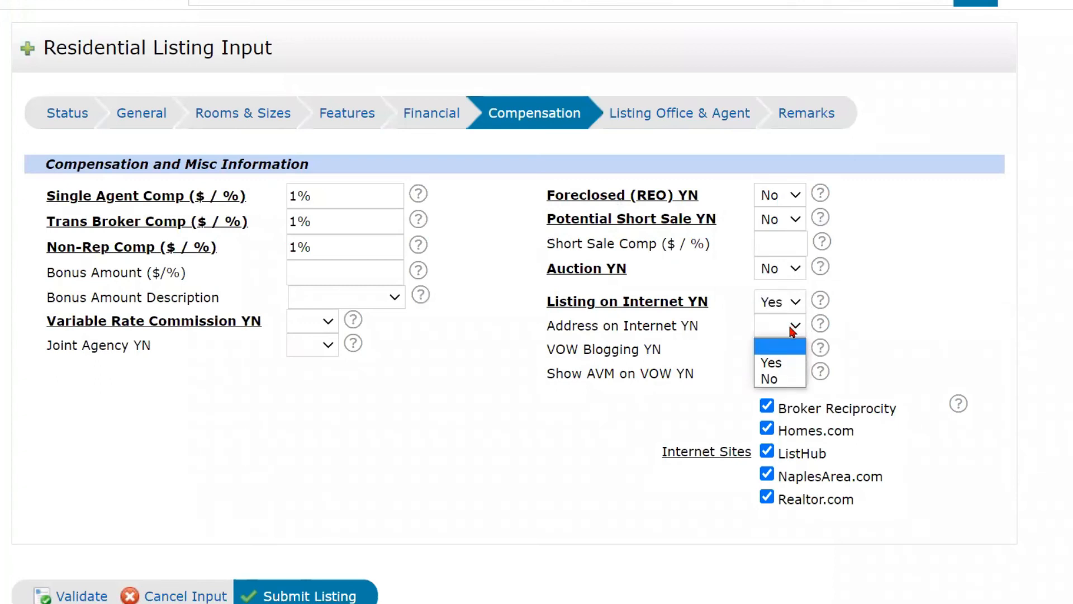
left_click(784, 362)
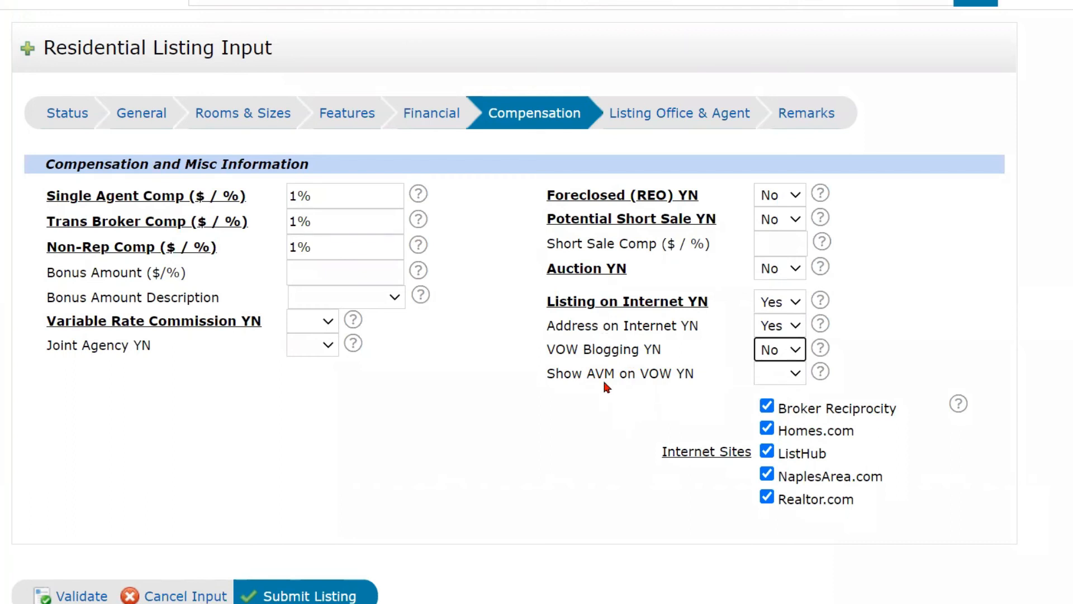
left_click(780, 377)
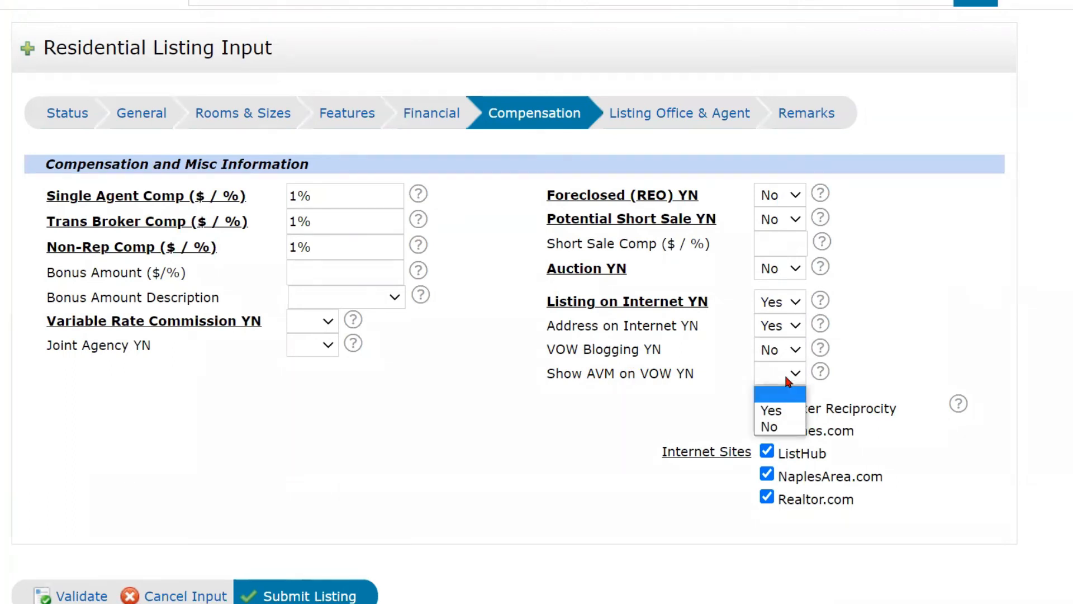
left_click(781, 429)
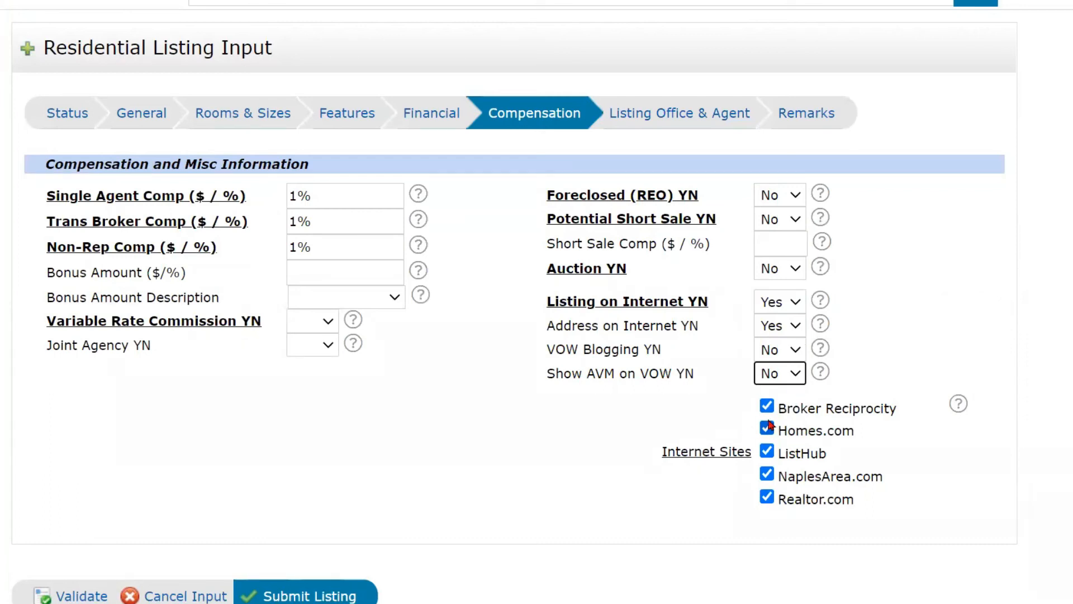
scroll(769, 408, "down", 2)
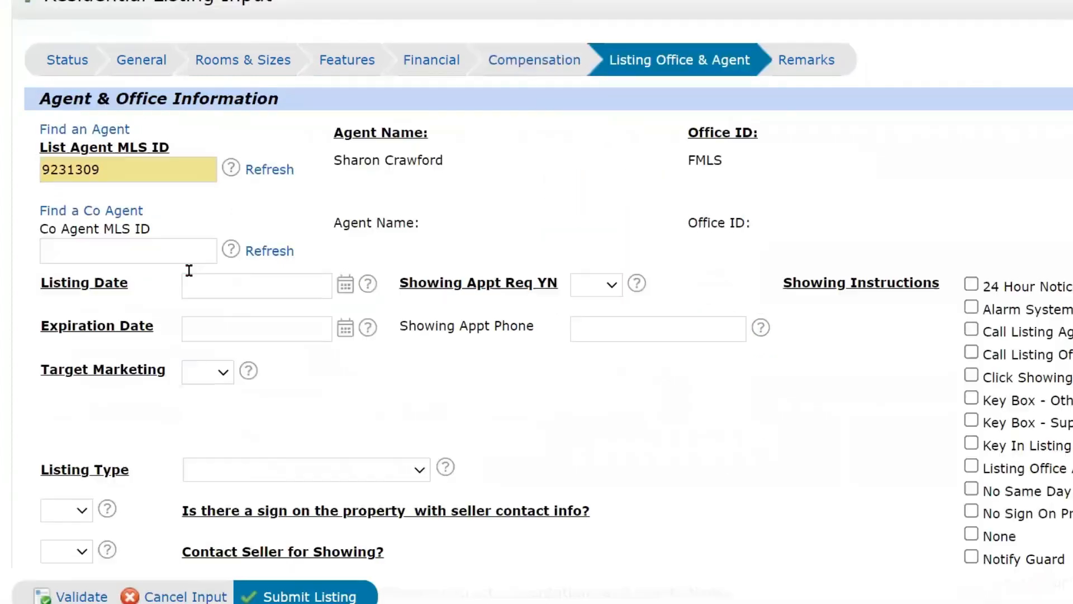
Scroll through the Listing Office & Agent fields to the Listing Date of 01/12/2022.
scroll(189, 271, "down", 1)
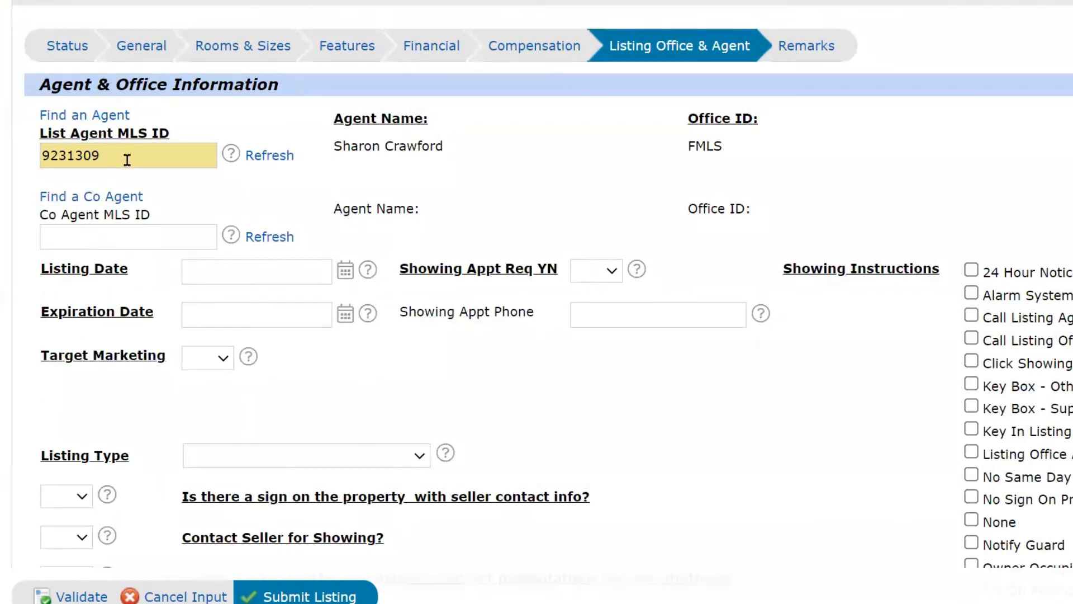
scroll(123, 168, "down", 2)
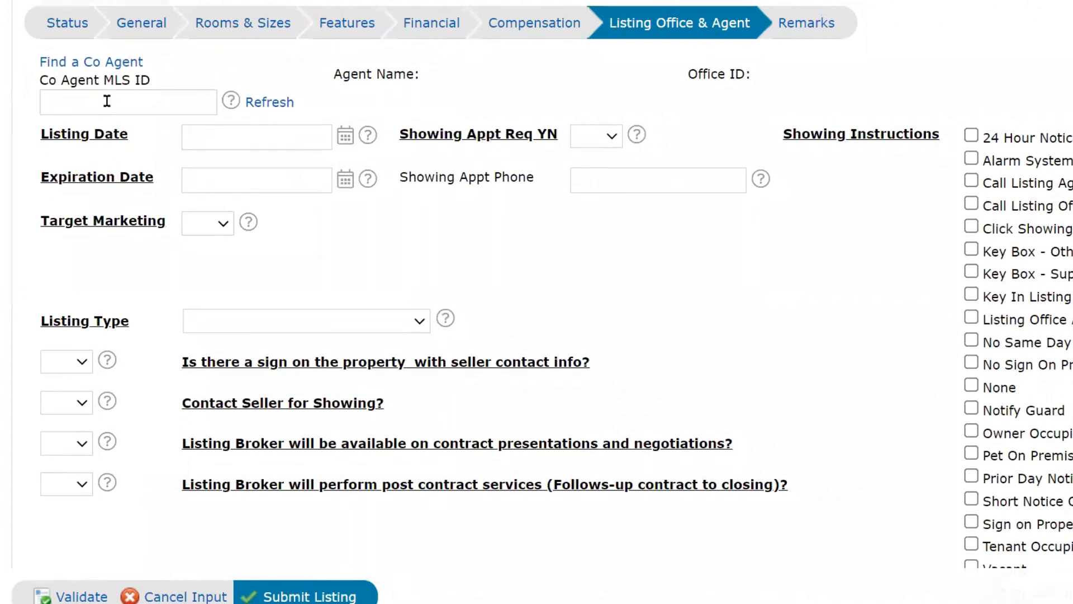
scroll(109, 100, "up", 2)
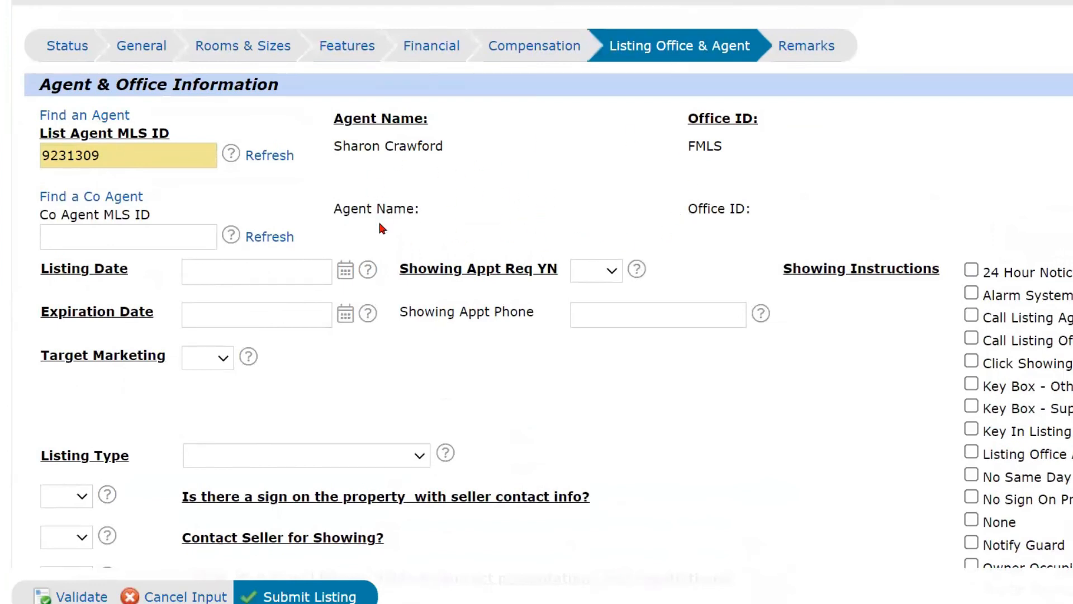
scroll(430, 244, "down", 1)
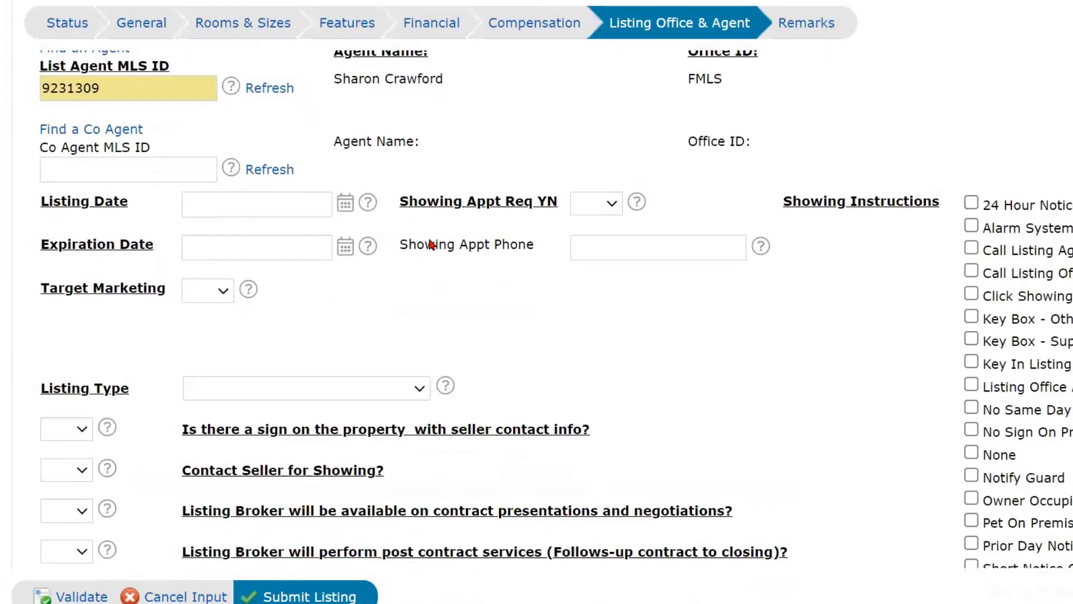
Set Showing Appt Req YN to Yes and check 24 Hour Notice.
left_click(611, 210)
left_click(588, 242)
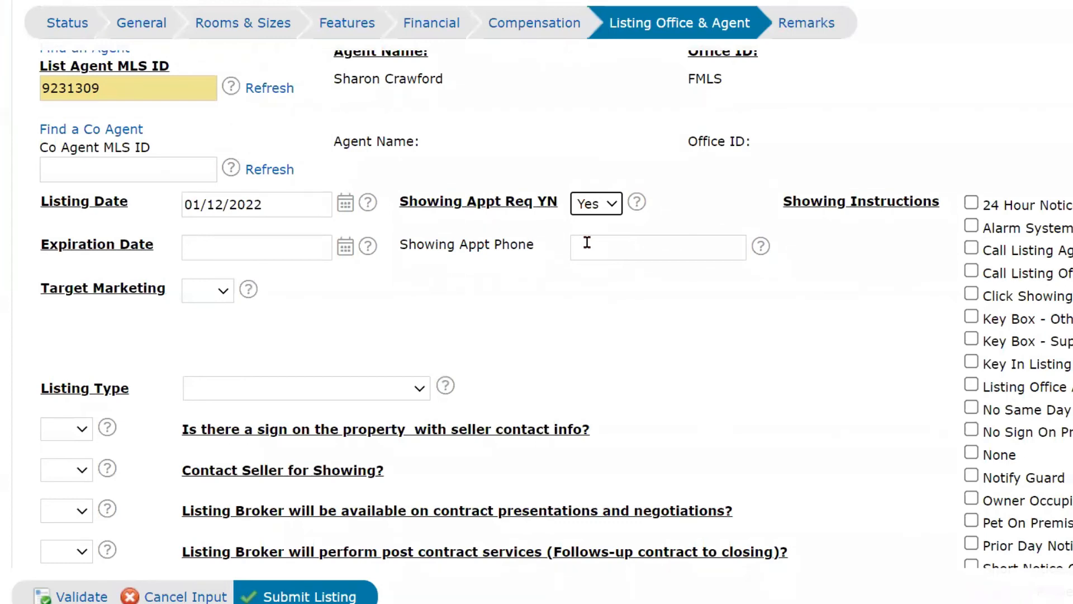
left_click(972, 203)
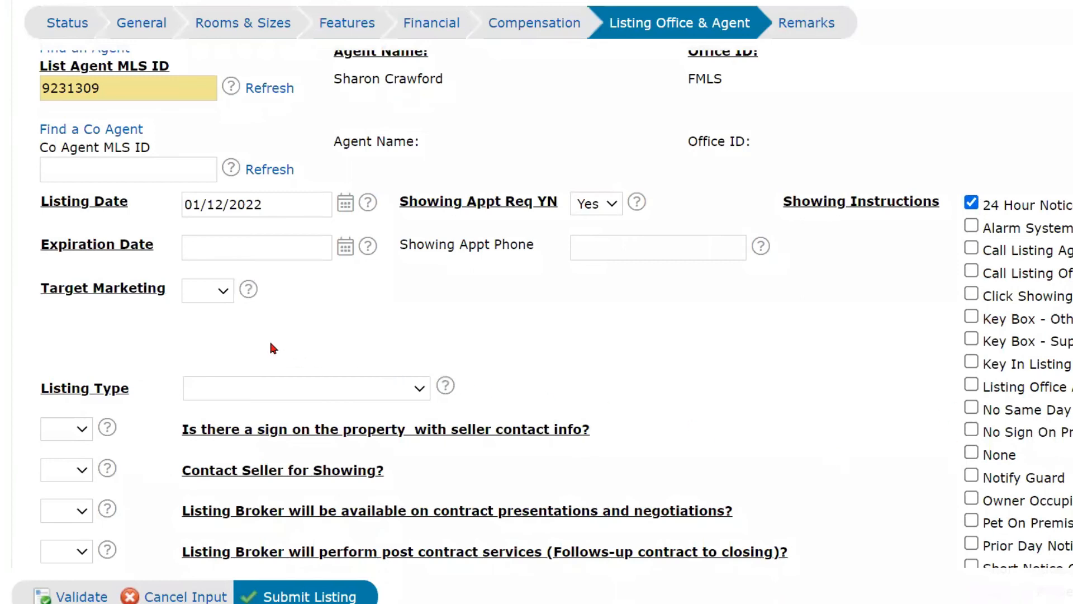
Set the Expiration Date to 01/13/2022 from the calendar.
left_click(344, 246)
left_click(327, 398)
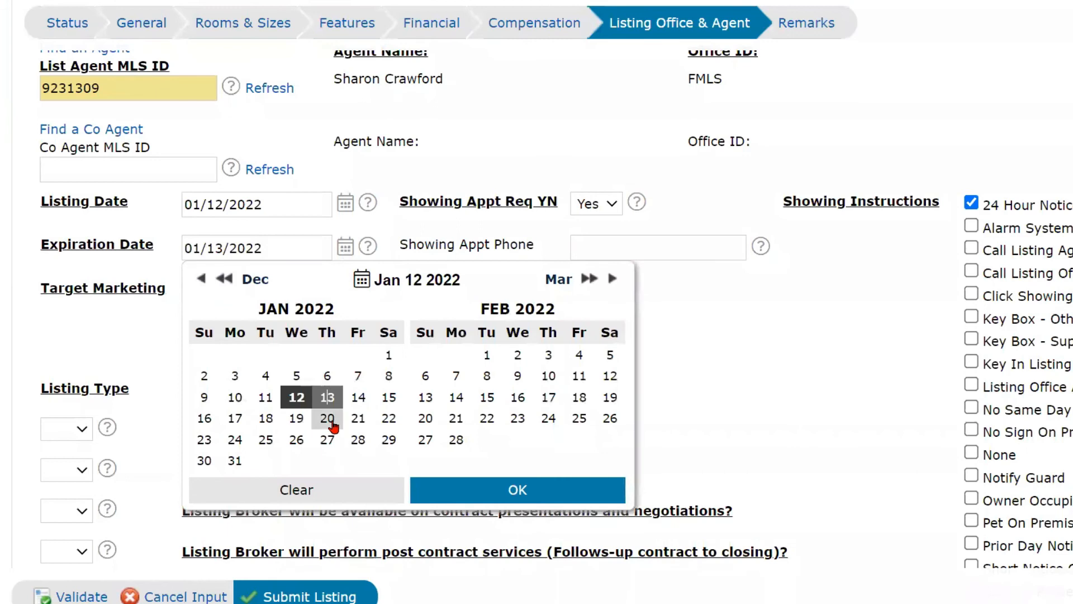
left_click(463, 499)
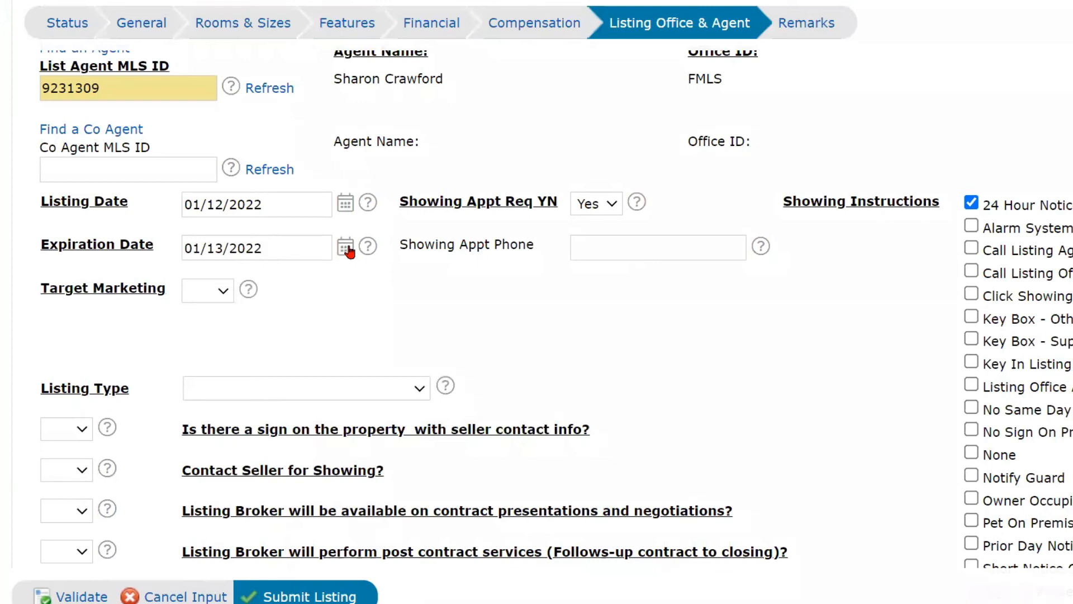
left_click(592, 248)
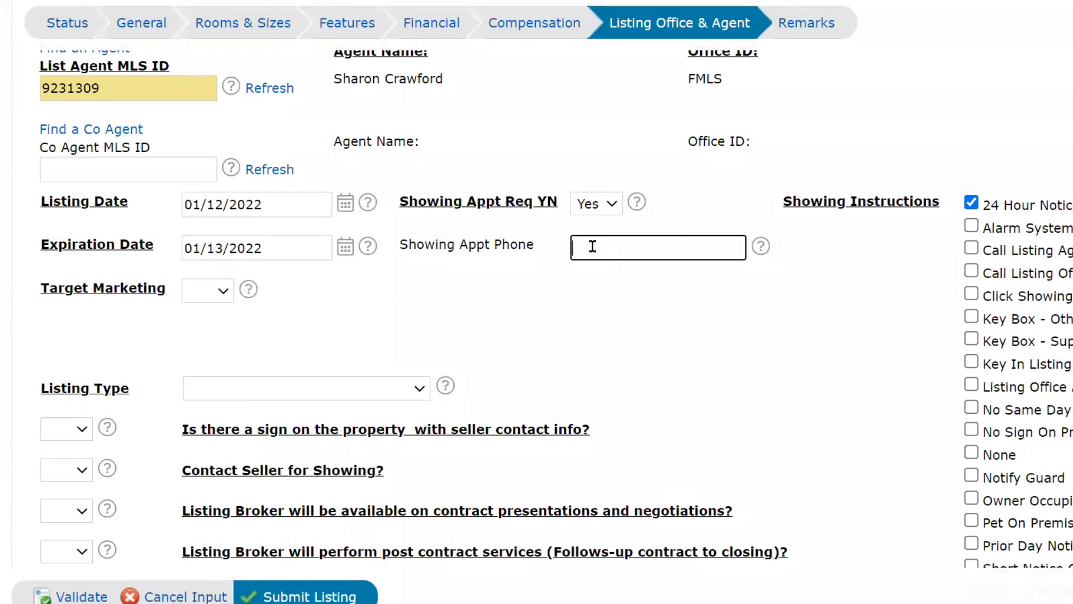
scroll(693, 295, "down", 3)
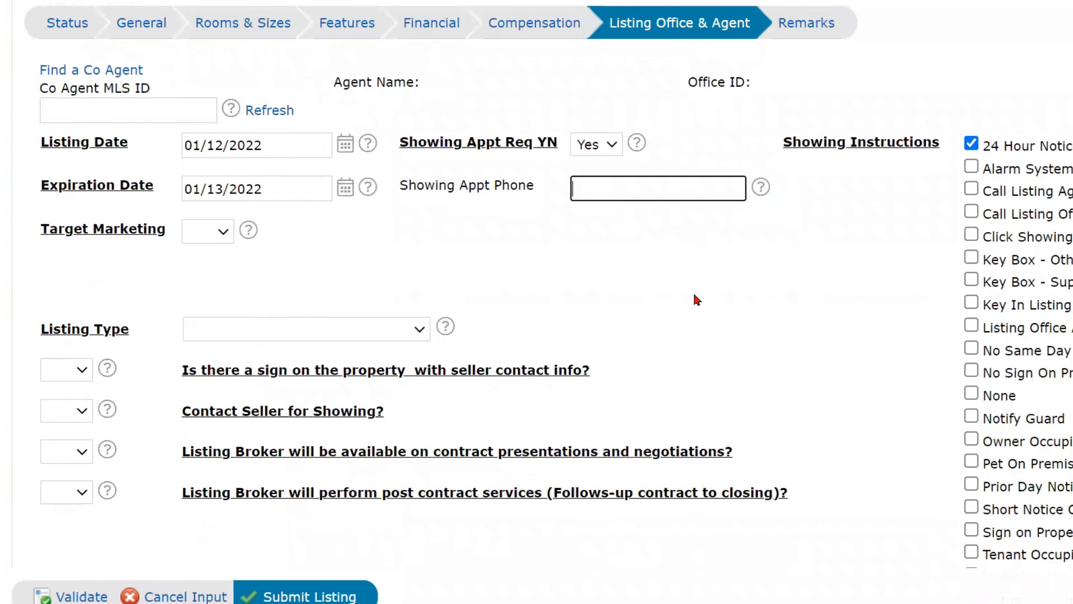
scroll(695, 296, "up", 1)
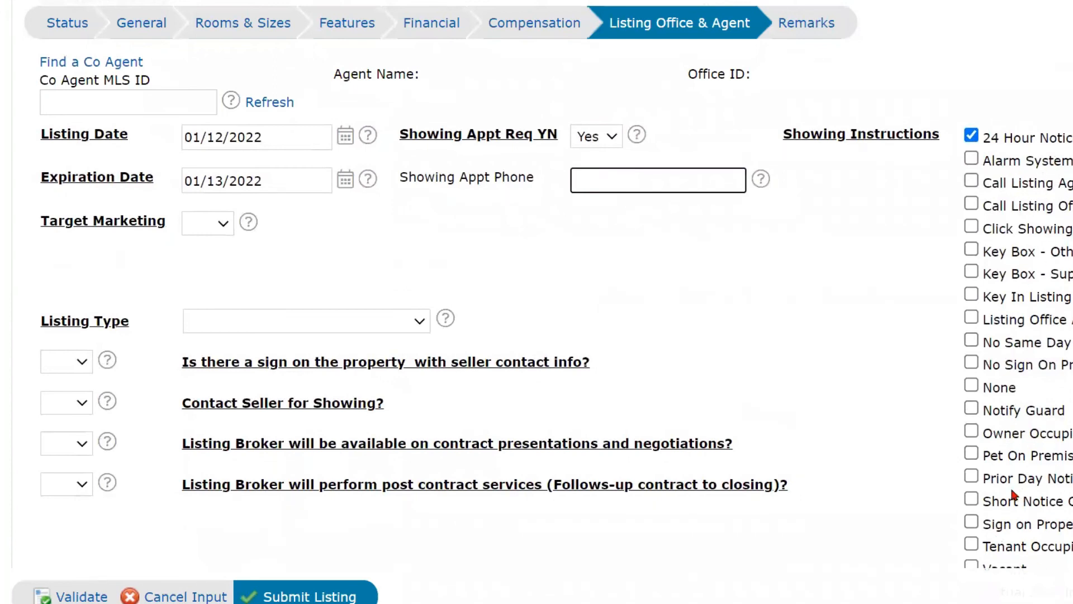
Set Target Marketing to No.
left_click(206, 225)
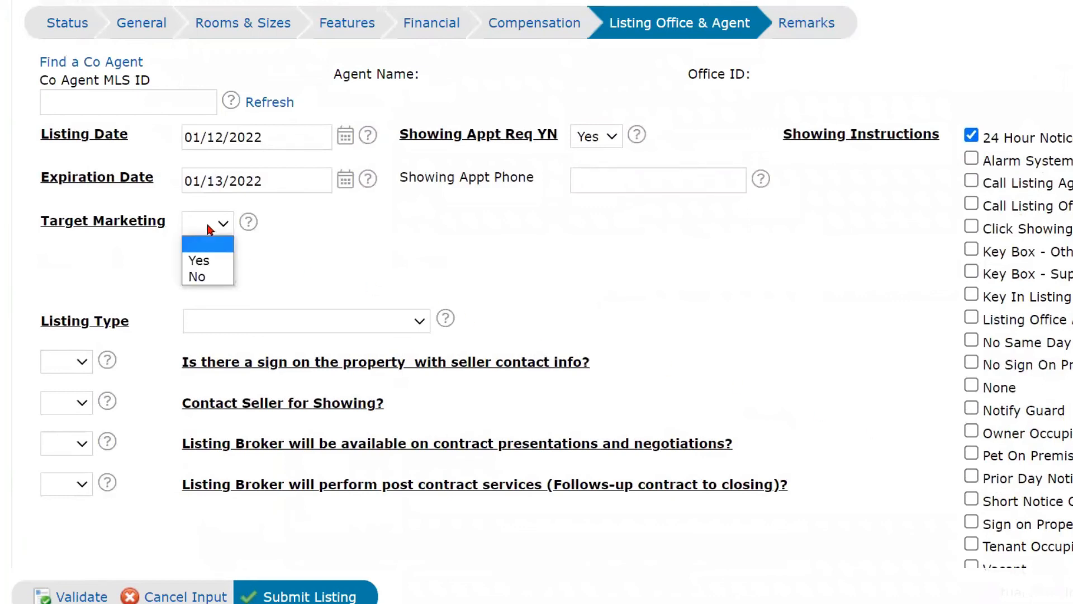
left_click(205, 277)
scroll(204, 268, "down", 3)
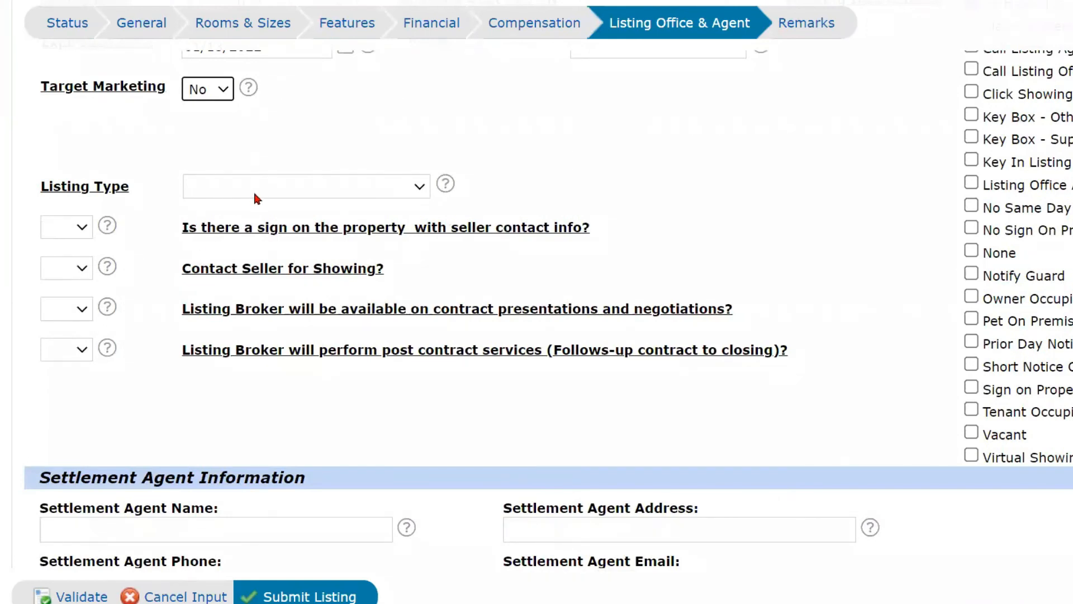
Set the Listing Type to Exclusive Right to Sell, after briefly trying Limited Services.
left_click(274, 190)
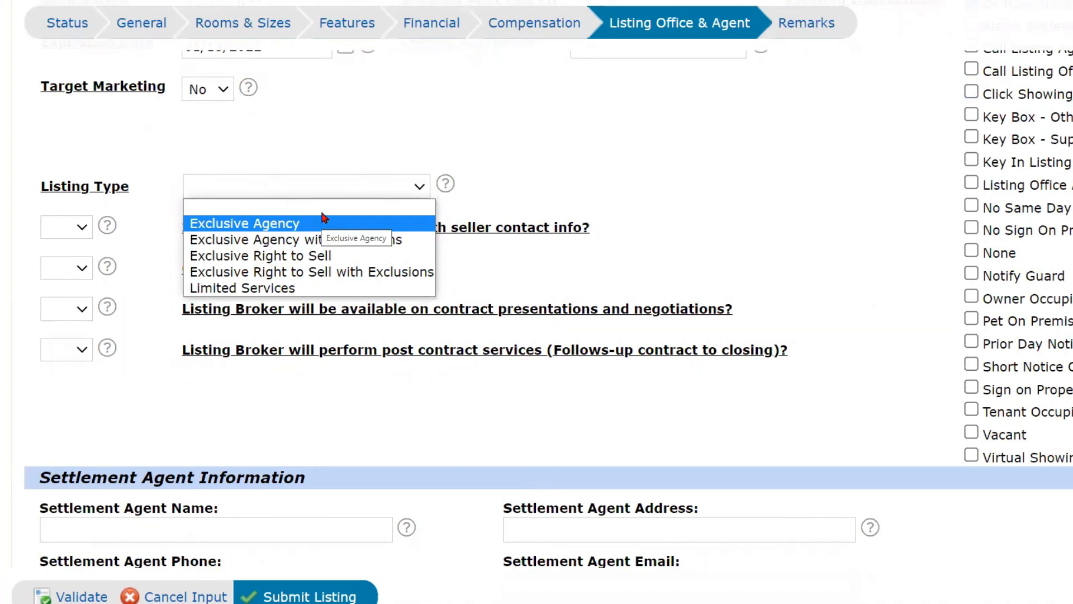
left_click(298, 260)
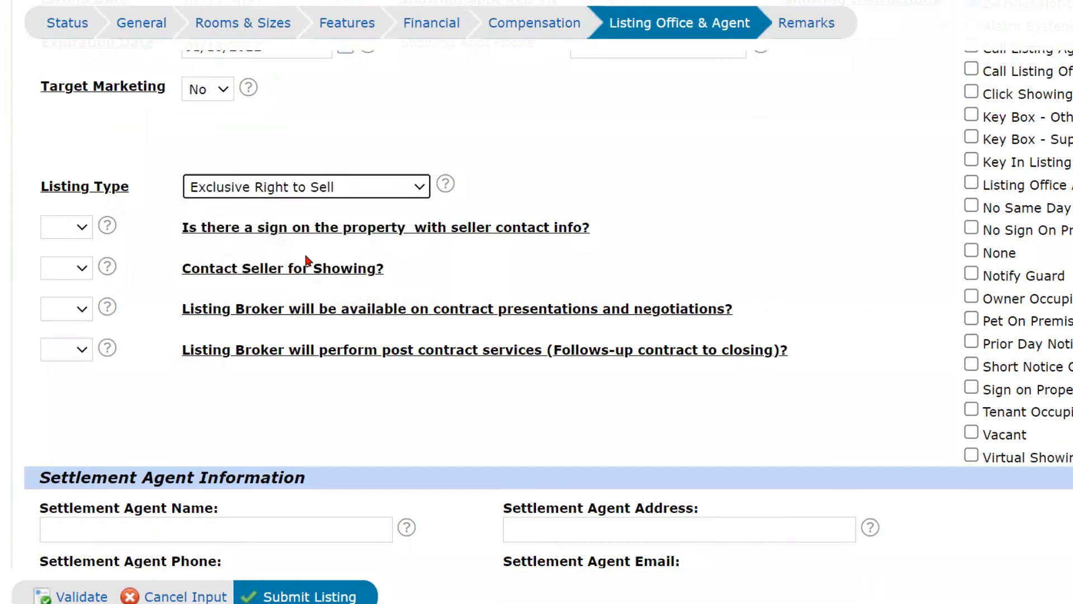
left_click(82, 228)
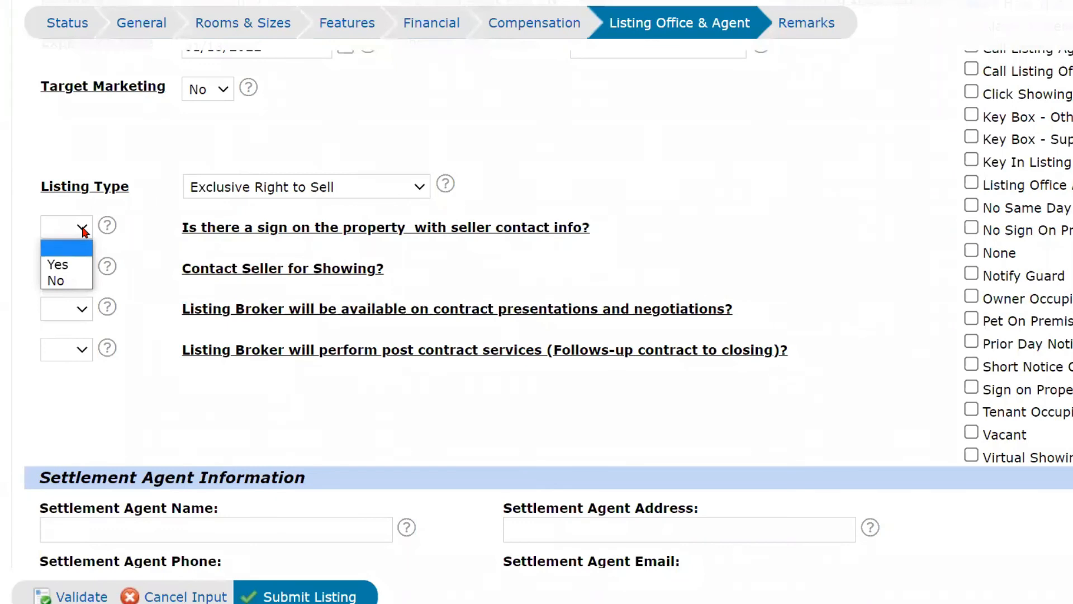
left_click(82, 230)
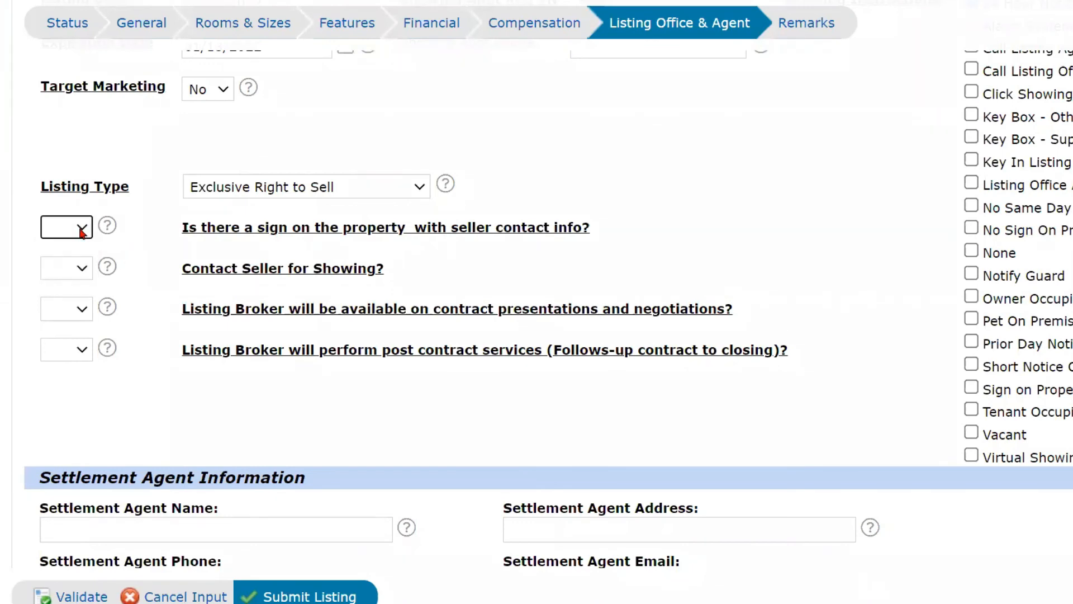
left_click(330, 188)
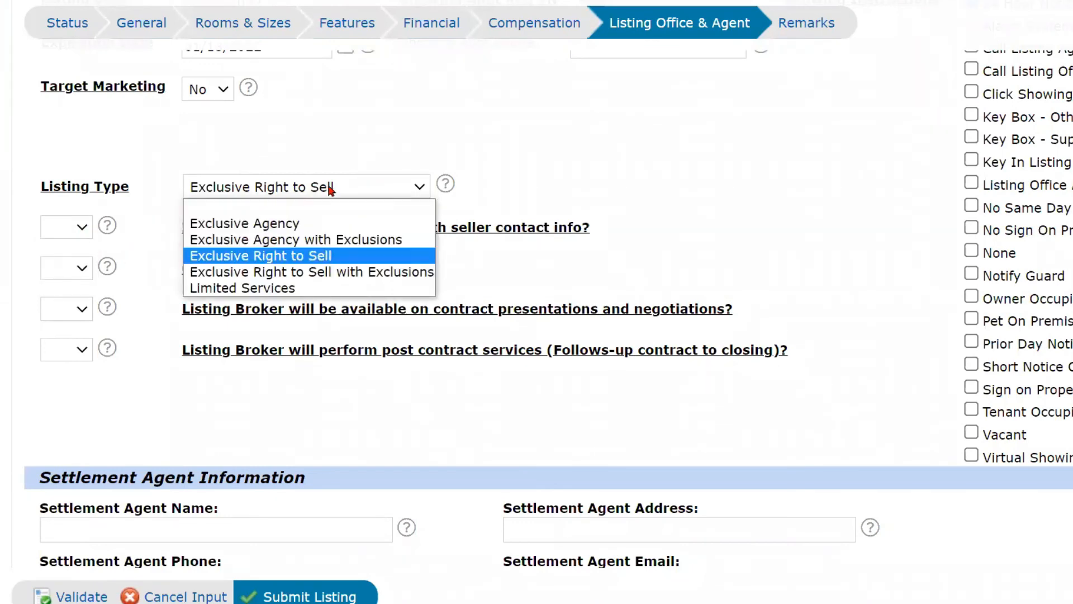
left_click(294, 288)
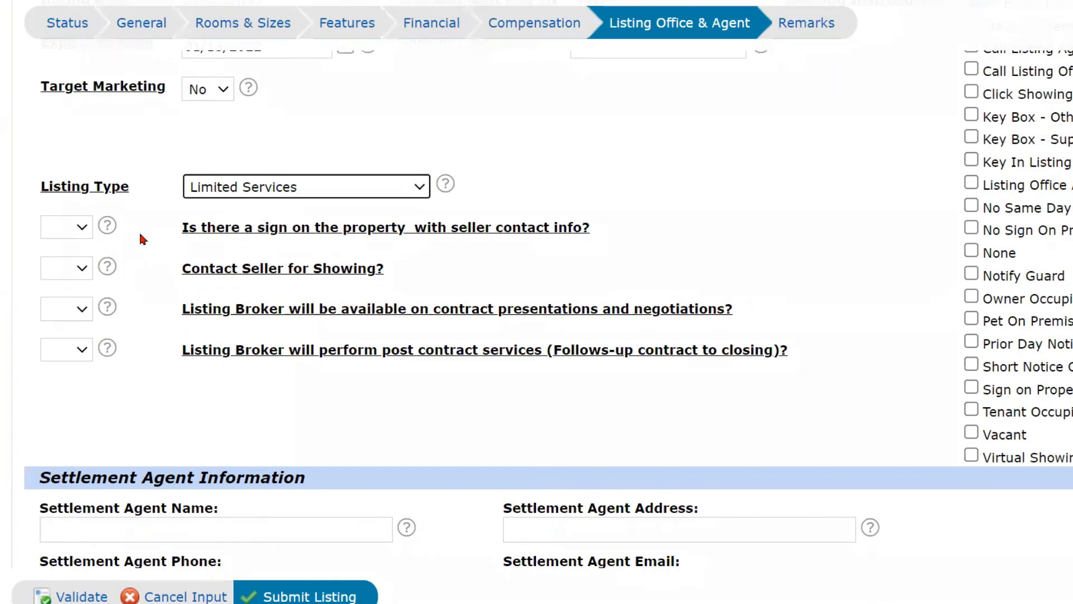
left_click(73, 230)
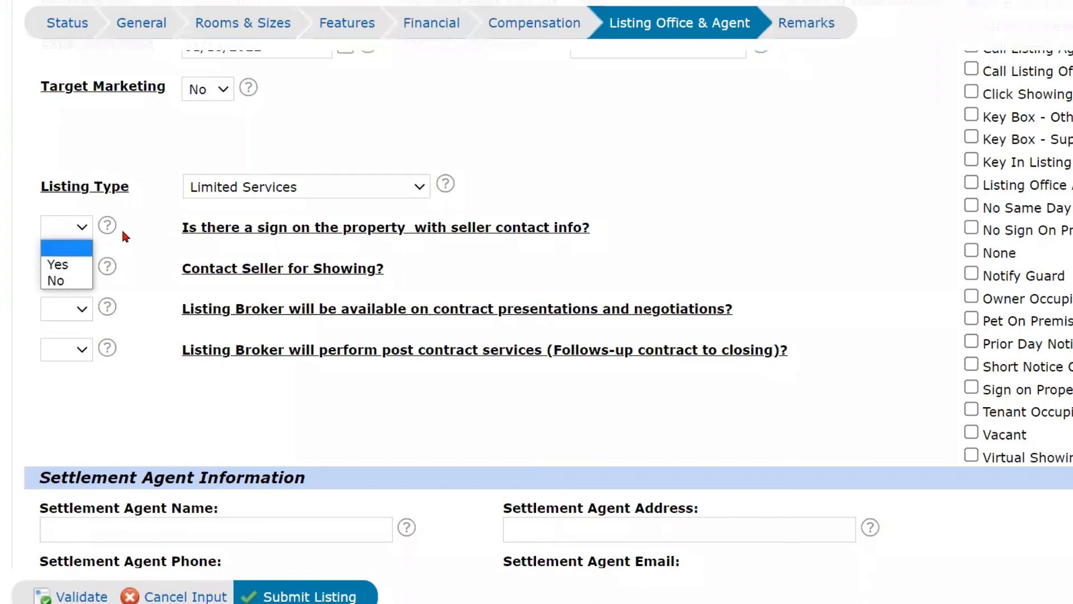
left_click(278, 182)
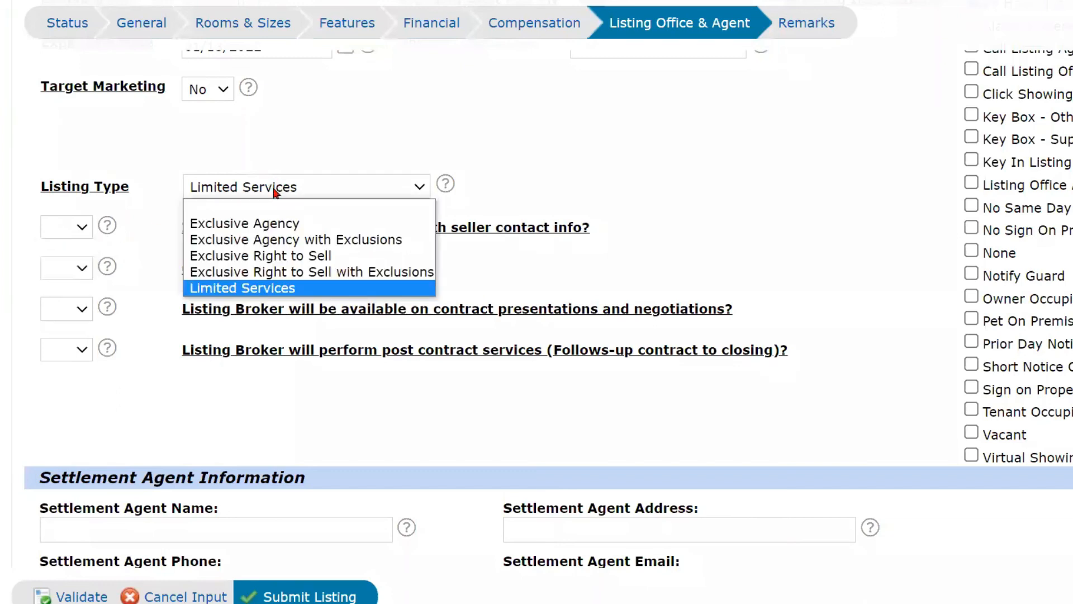
left_click(269, 257)
Answer No to both the sign-on-property and Contact Seller for Showing questions.
left_click(82, 227)
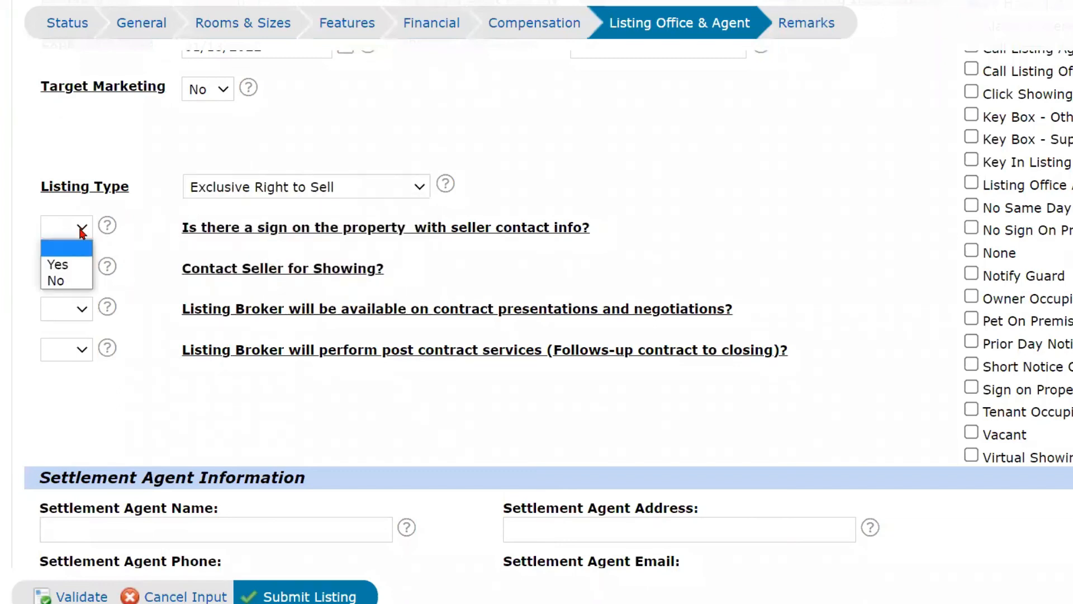
left_click(68, 280)
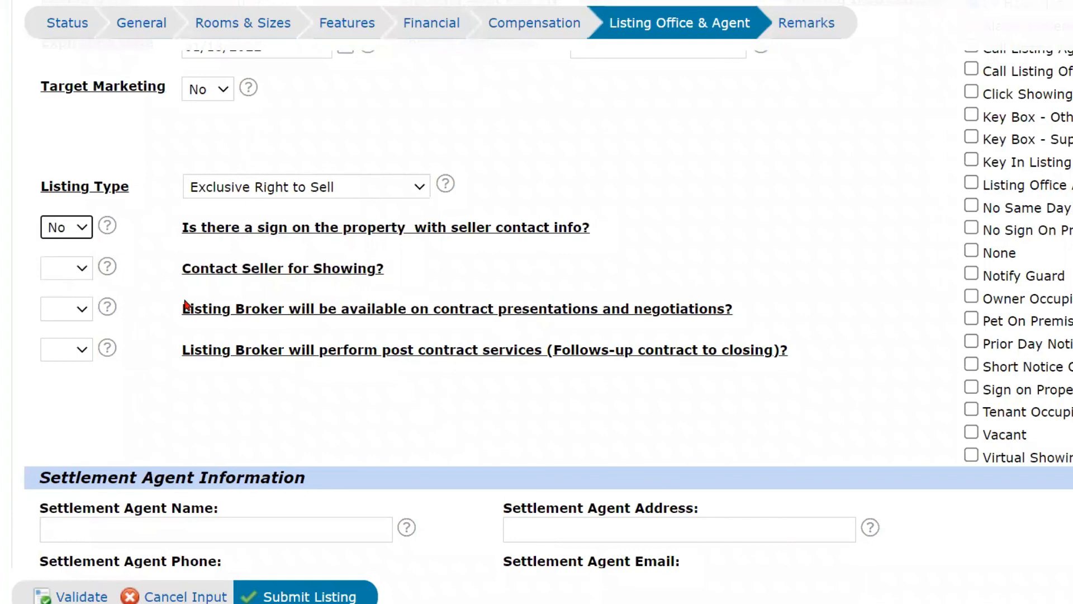
left_click(84, 273)
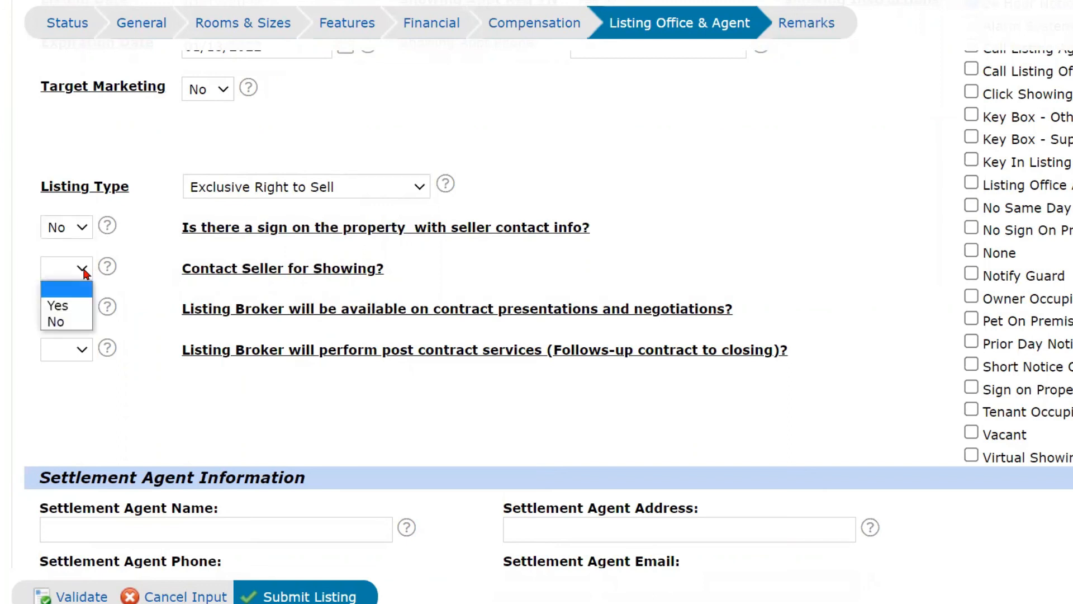
left_click(68, 322)
scroll(361, 283, "up", 3)
Answer Yes to both Listing Broker questions on contract presentations and post-contract services.
left_click(608, 177)
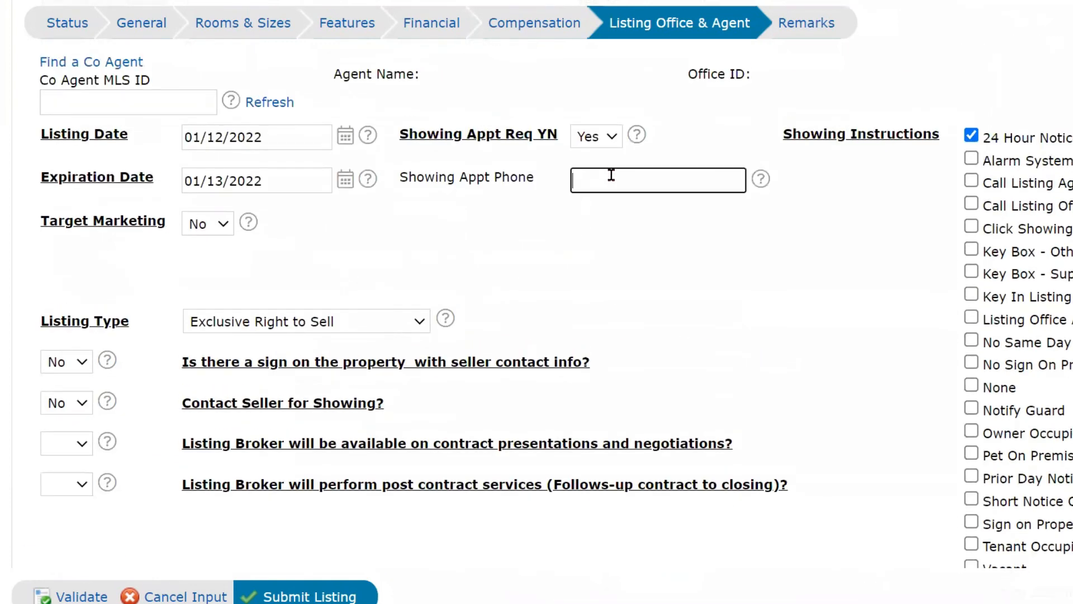
left_click(605, 197)
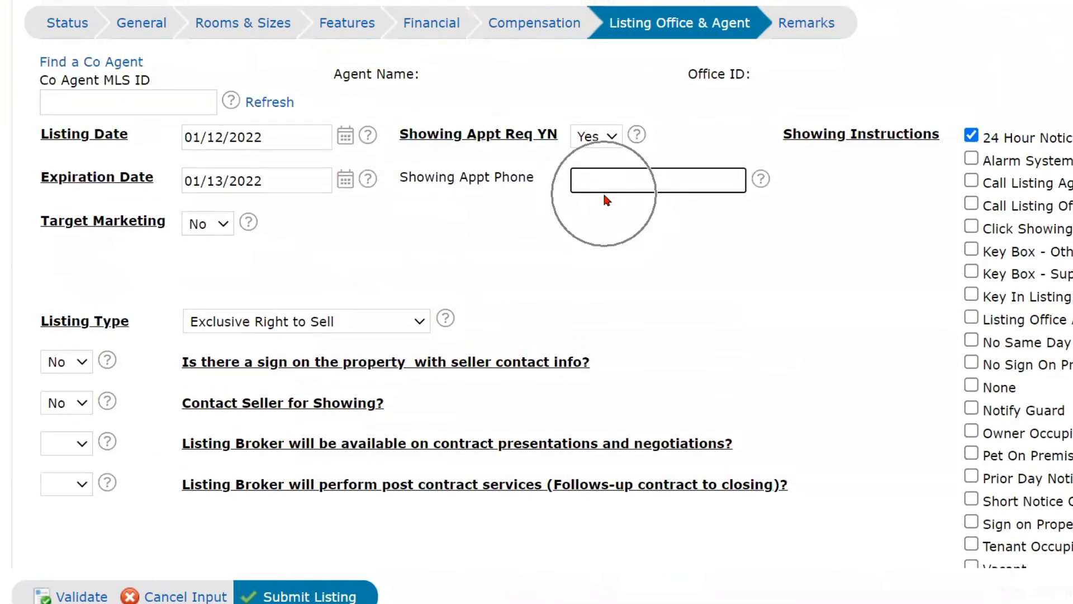
scroll(460, 226, "down", 4)
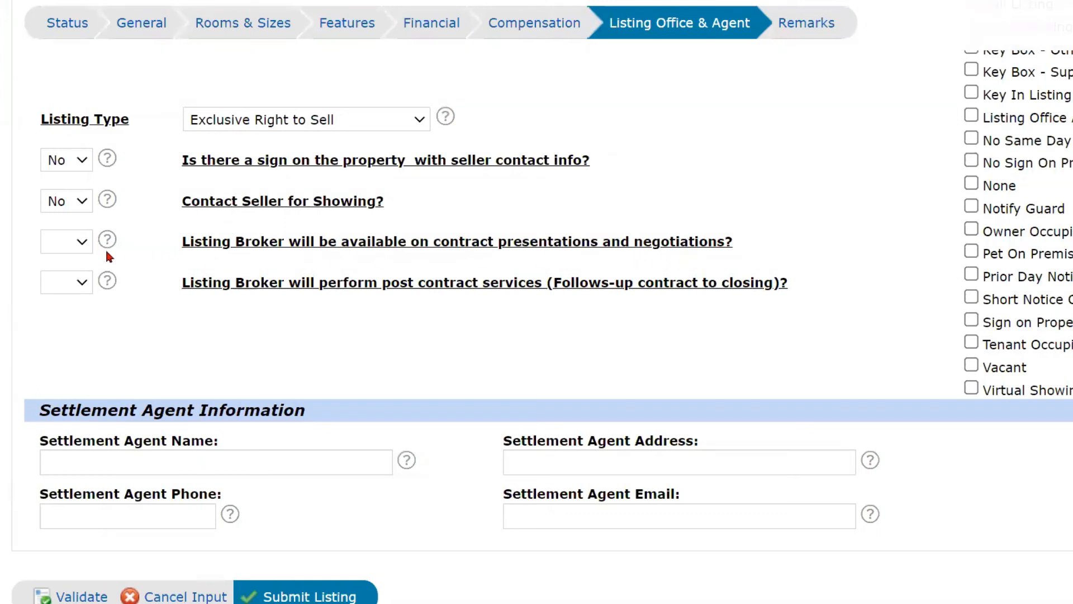
left_click(76, 246)
left_click(75, 273)
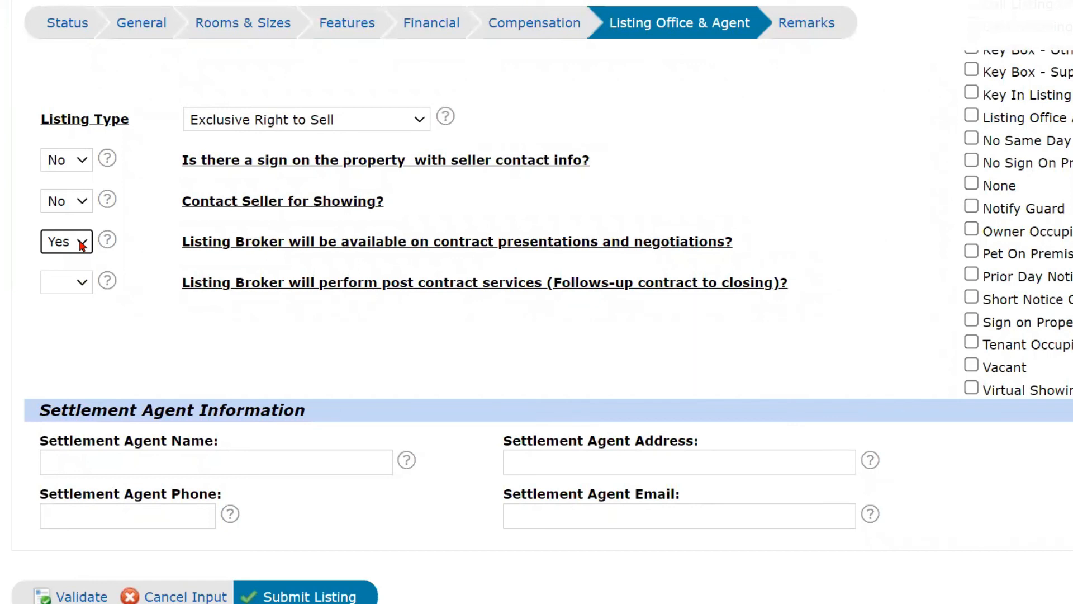
left_click(77, 285)
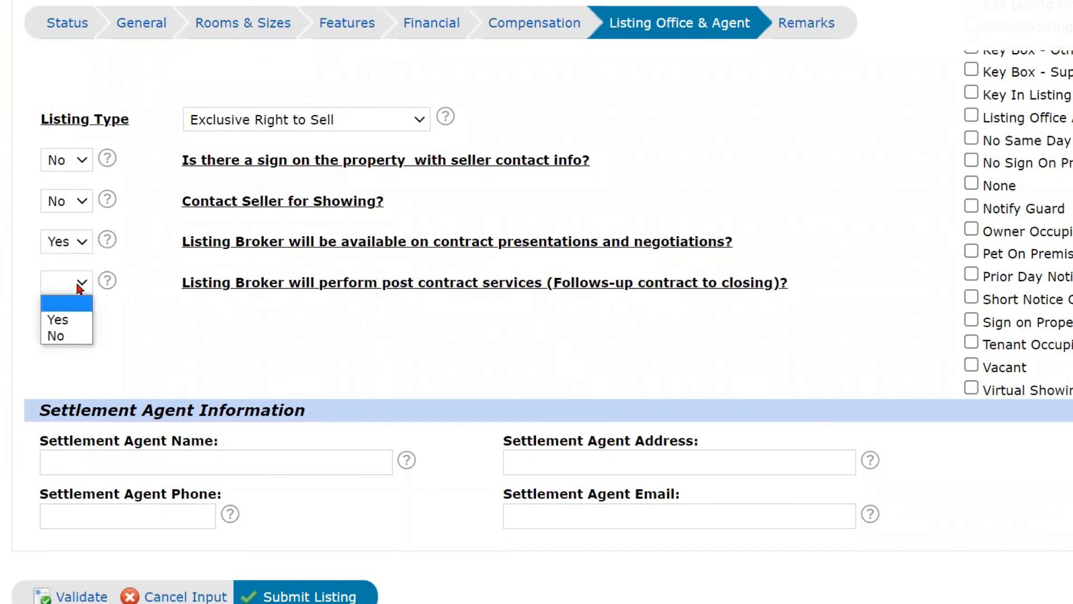
left_click(84, 320)
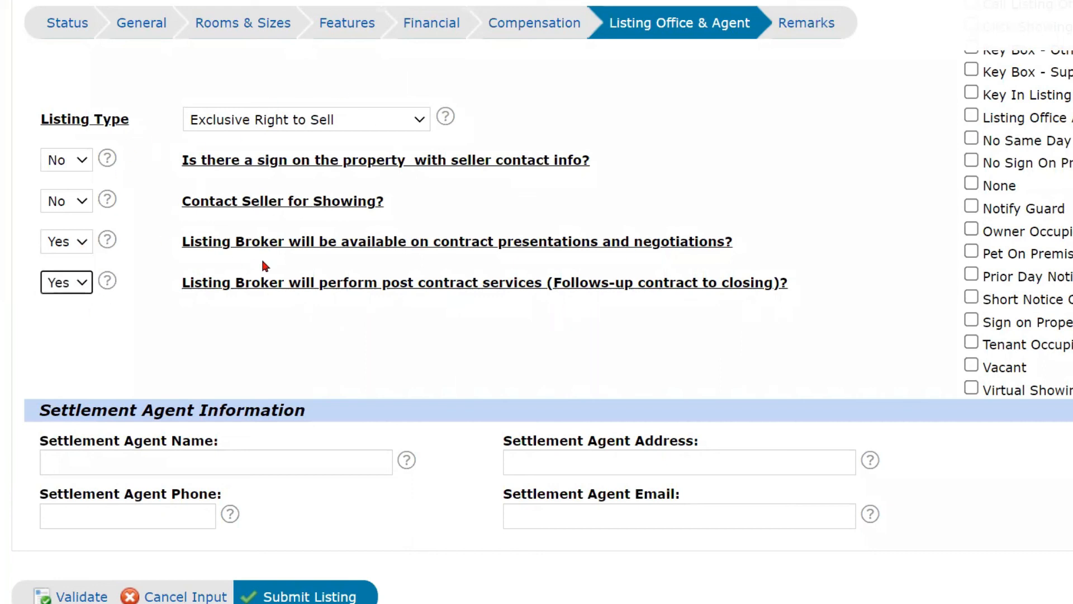
scroll(372, 284, "down", 1)
scroll(372, 283, "down", 2)
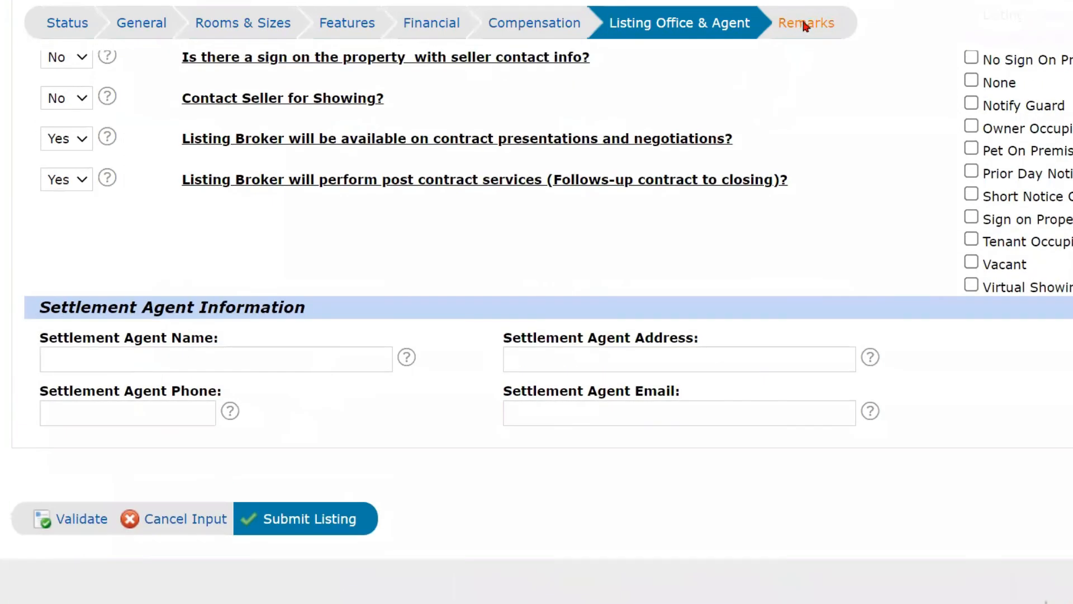
left_click(805, 24)
scroll(240, 315, "down", 2)
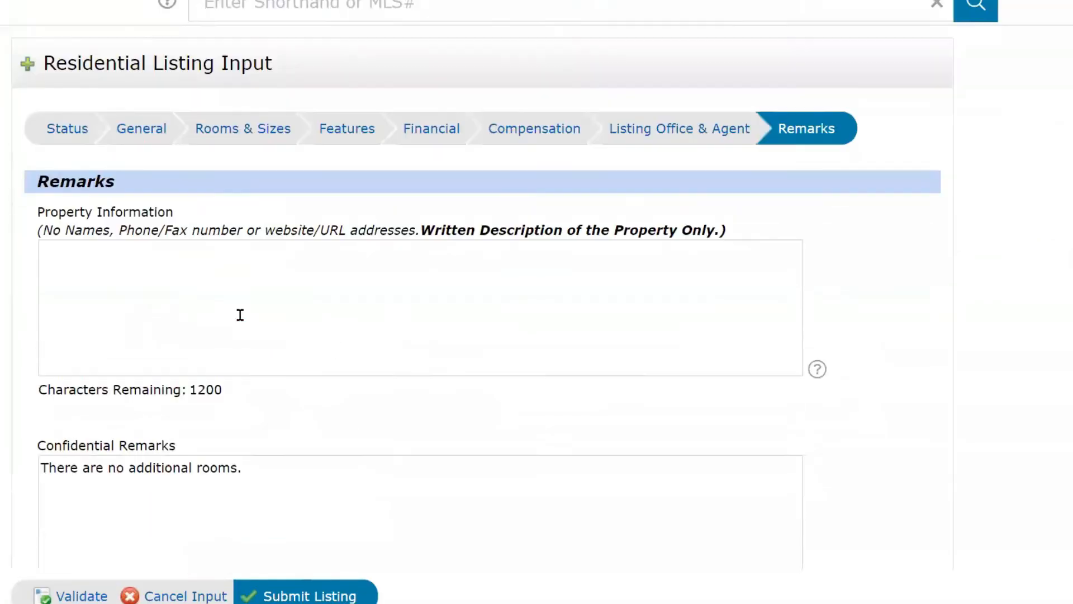
left_click(87, 248)
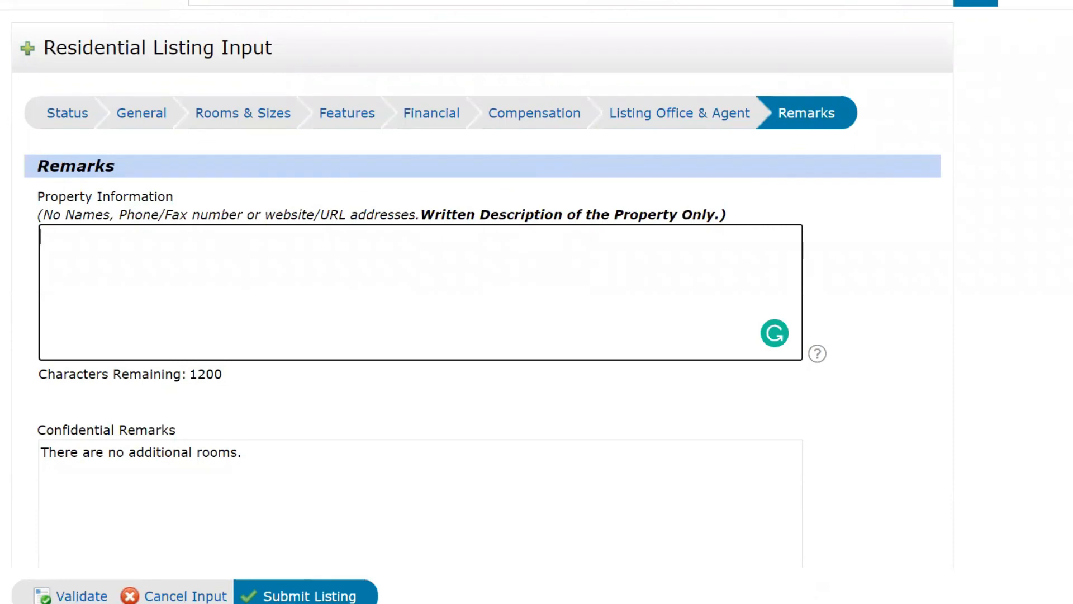
scroll(252, 511, "down", 3)
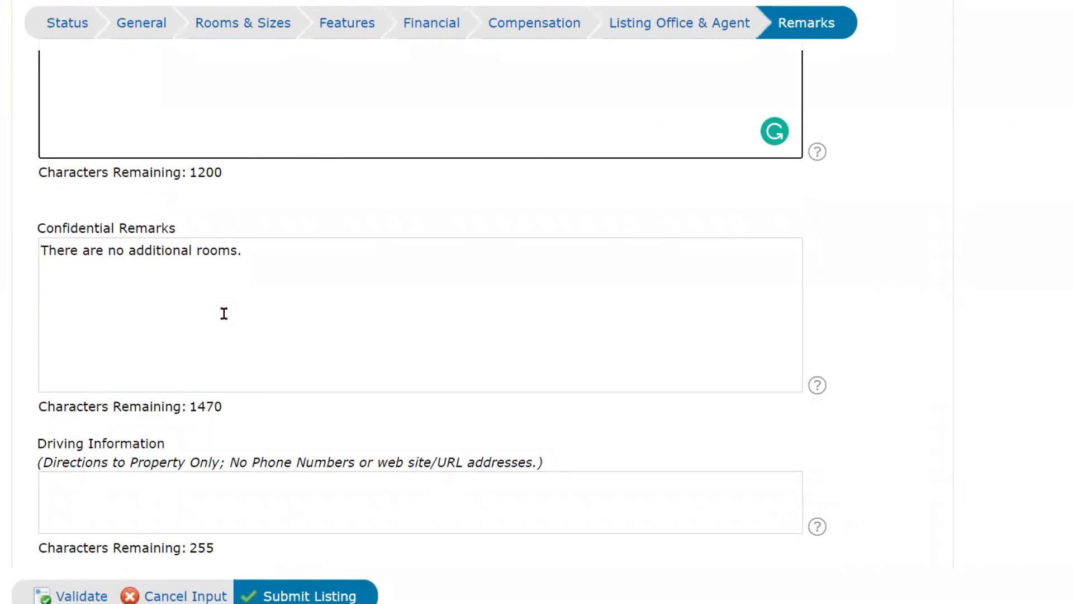
left_click(223, 324)
scroll(218, 343, "down", 4)
left_click(91, 298)
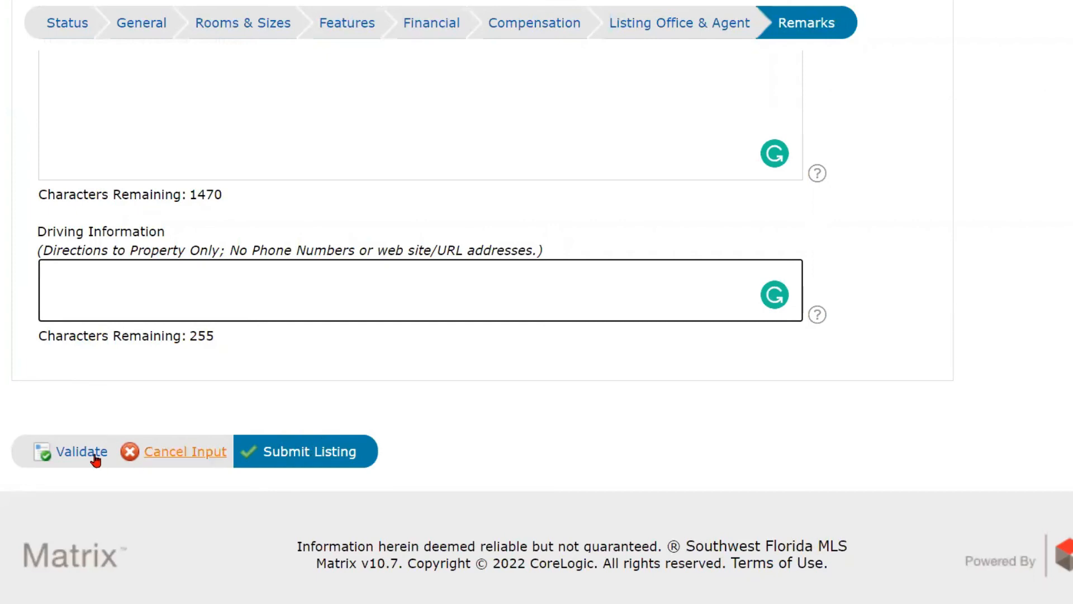
Set the listing status to Active and submit the listing.
left_click(56, 31)
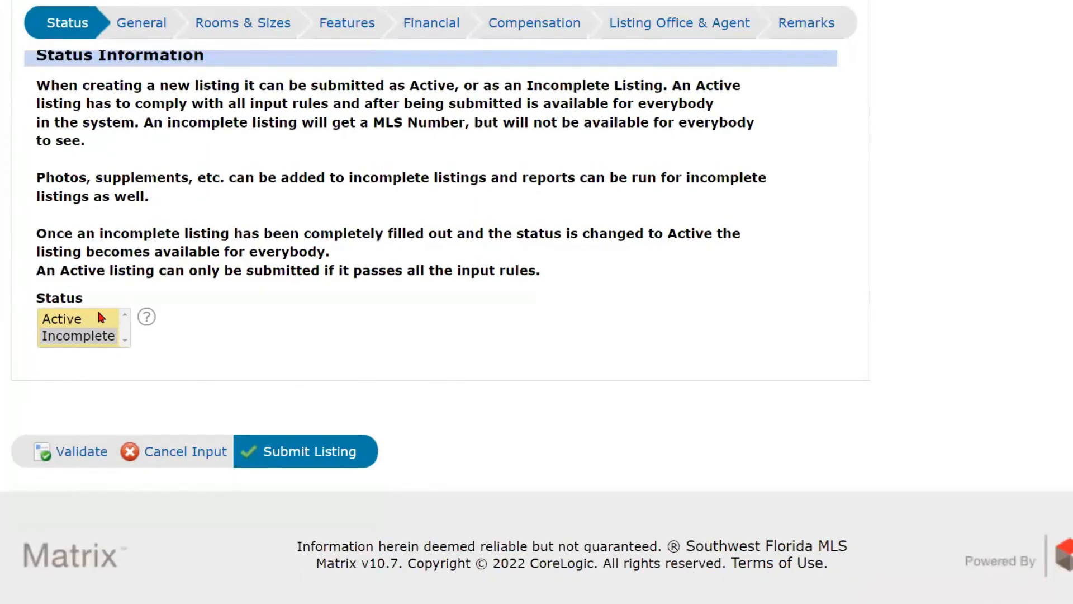
left_click(95, 348)
left_click(288, 482)
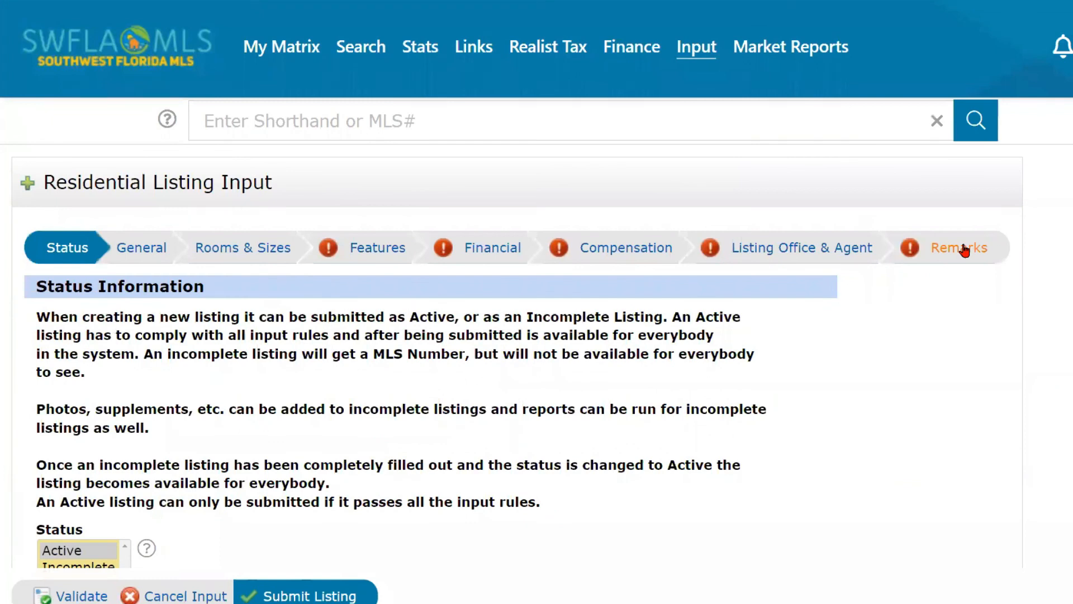
In the flagged Features section, tick ADA Accessible for the master bath.
left_click(377, 248)
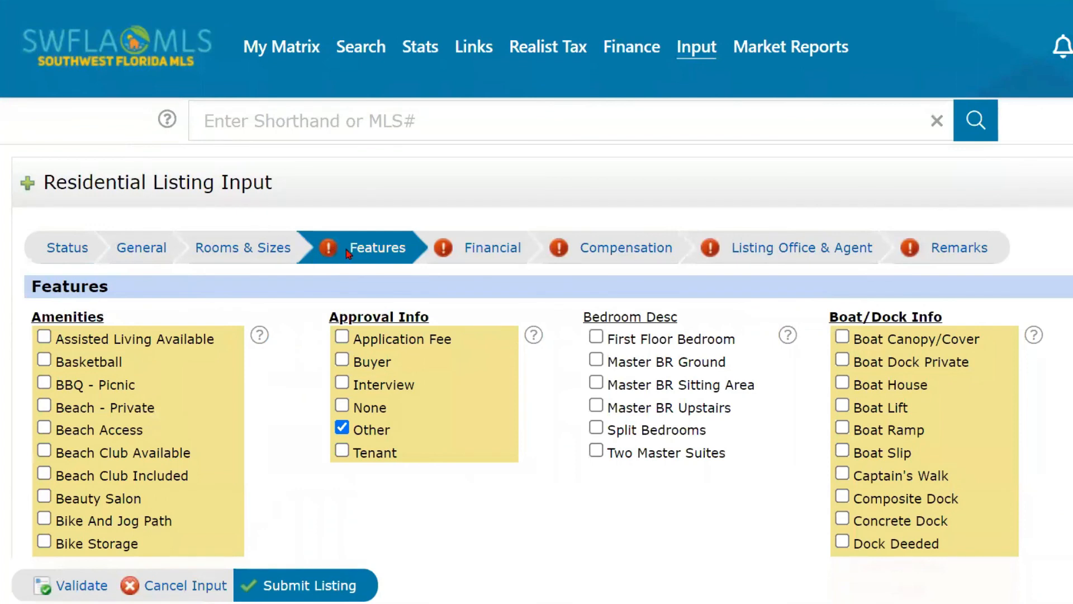
scroll(343, 297, "down", 10)
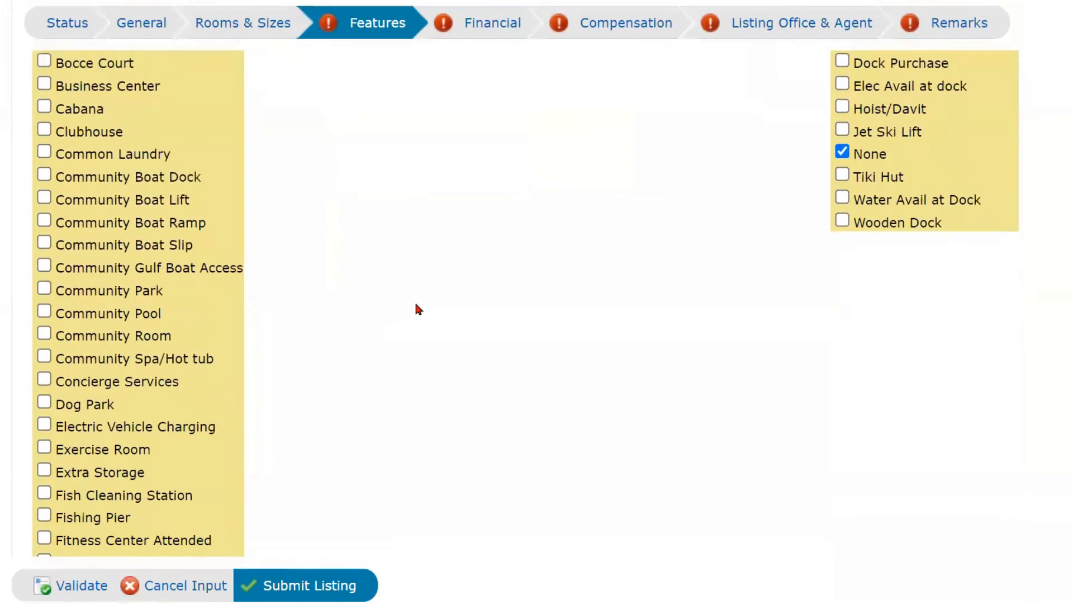
scroll(417, 309, "down", 20)
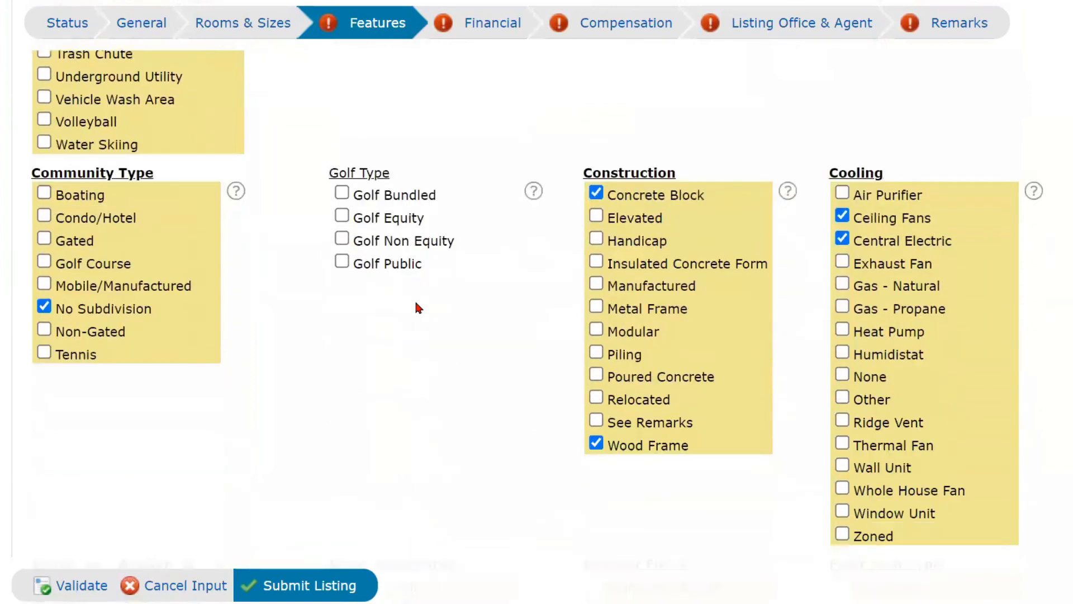
scroll(417, 307, "down", 15)
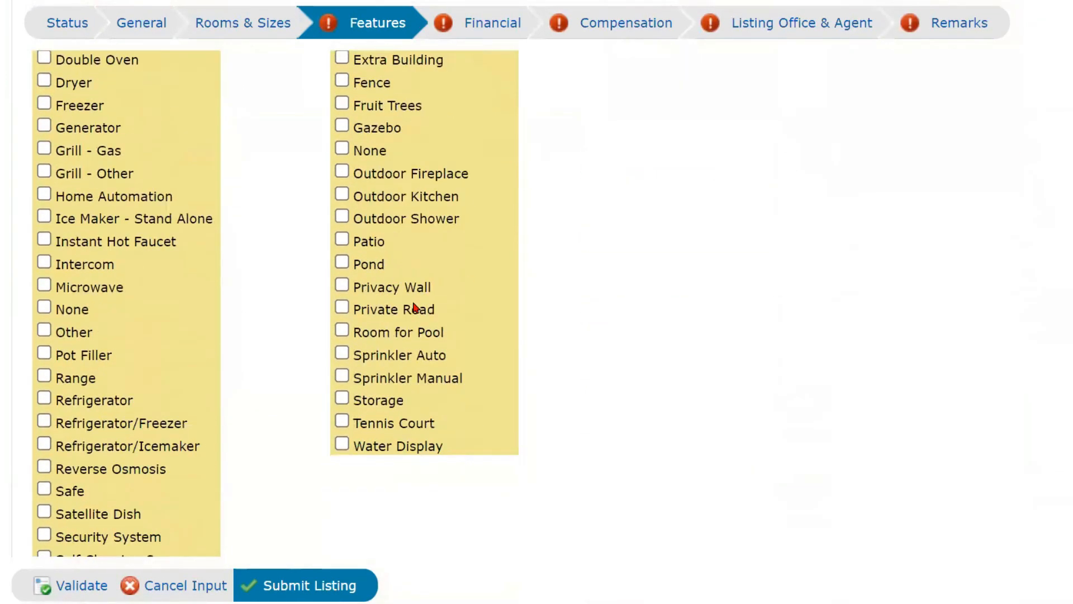
scroll(417, 308, "down", 15)
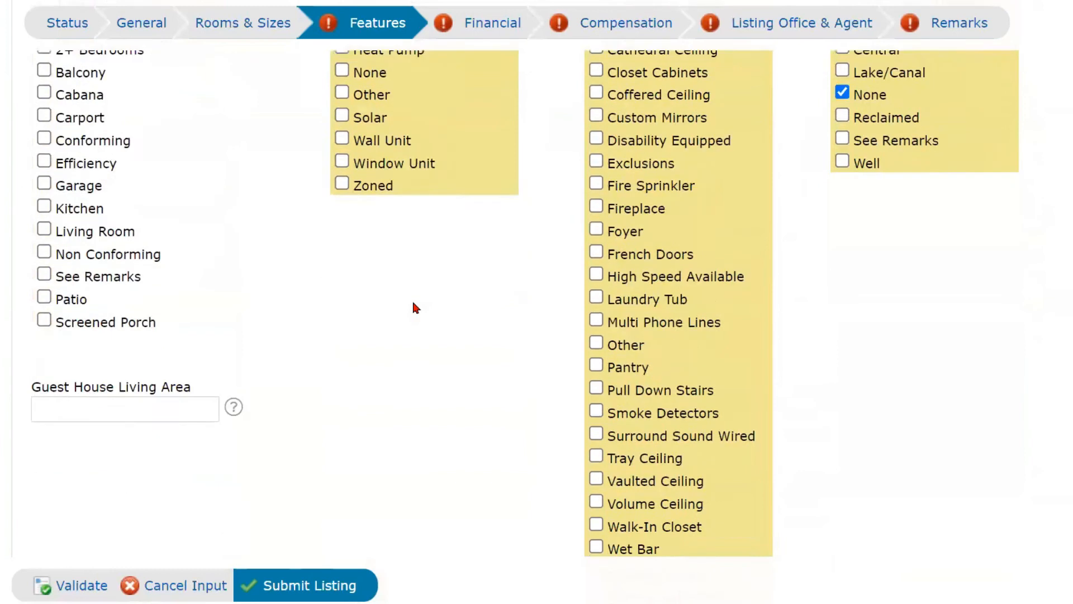
scroll(413, 304, "down", 6)
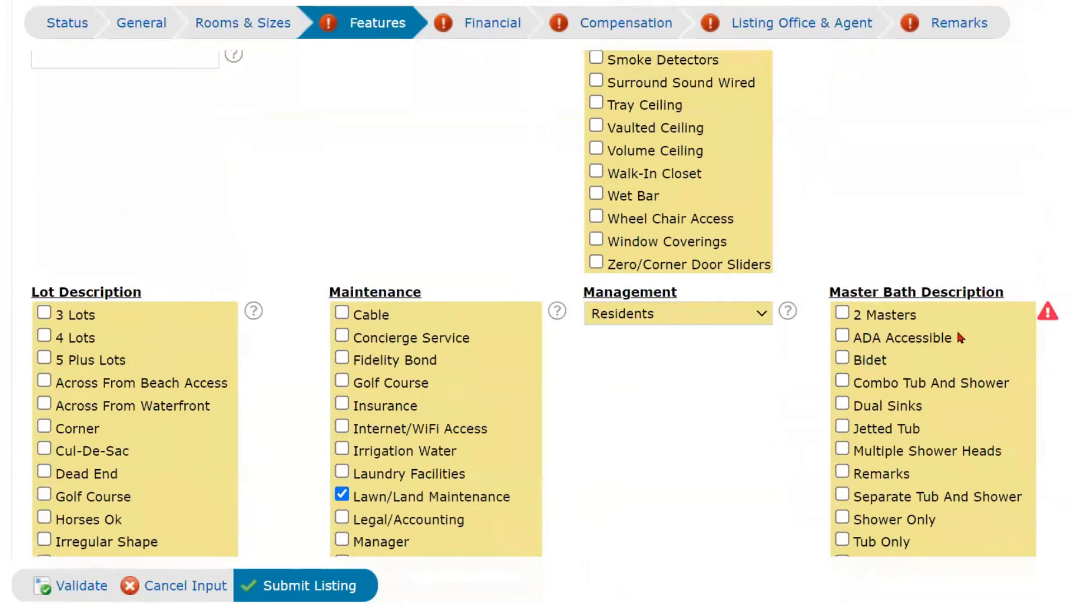
left_click(845, 338)
scroll(838, 436, "down", 5)
scroll(825, 422, "down", 6)
scroll(806, 416, "down", 20)
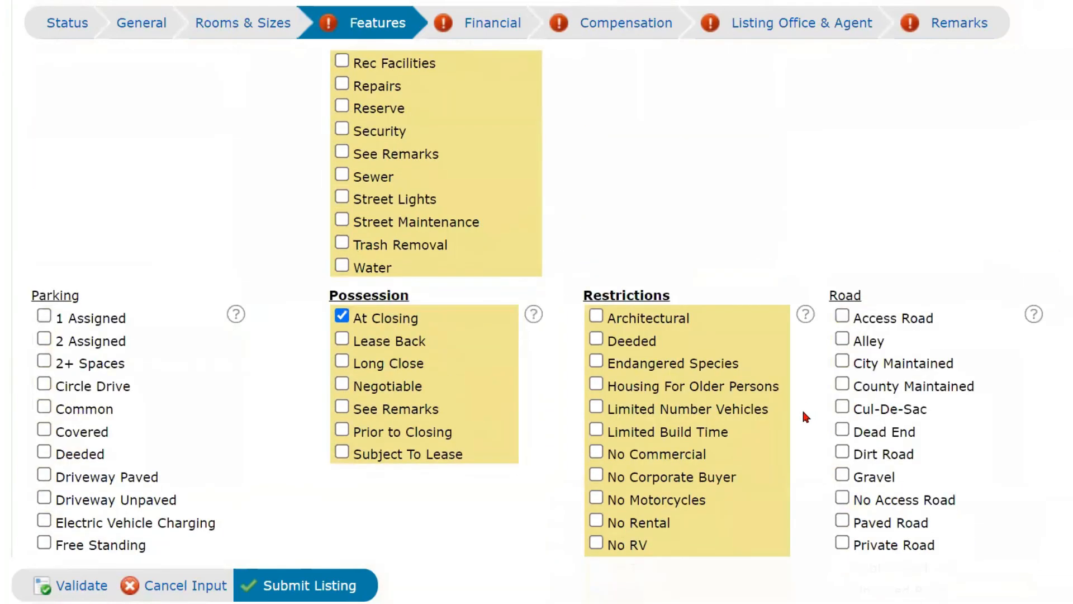
scroll(795, 406, "down", 11)
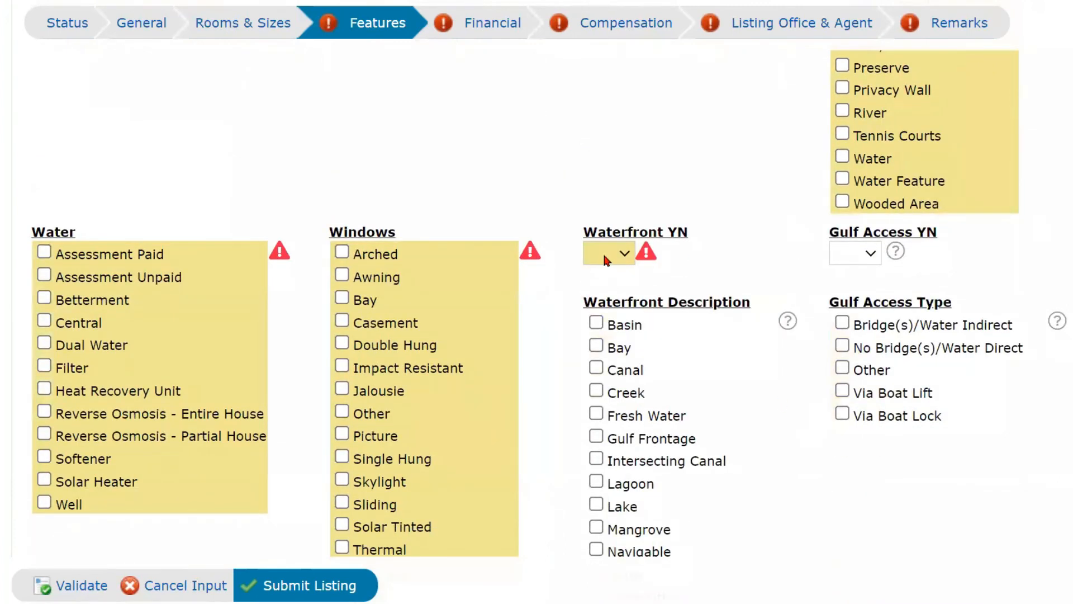
Mark the property as Canal waterfront, and tick Arched windows and Water Assessment Paid.
left_click(603, 256)
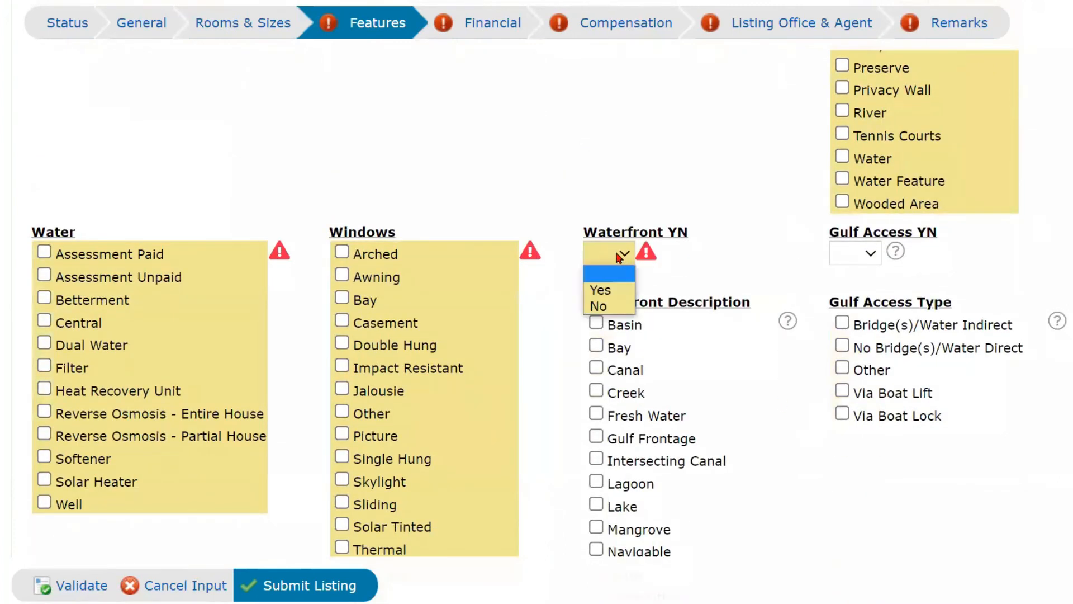
left_click(594, 285)
left_click(604, 370)
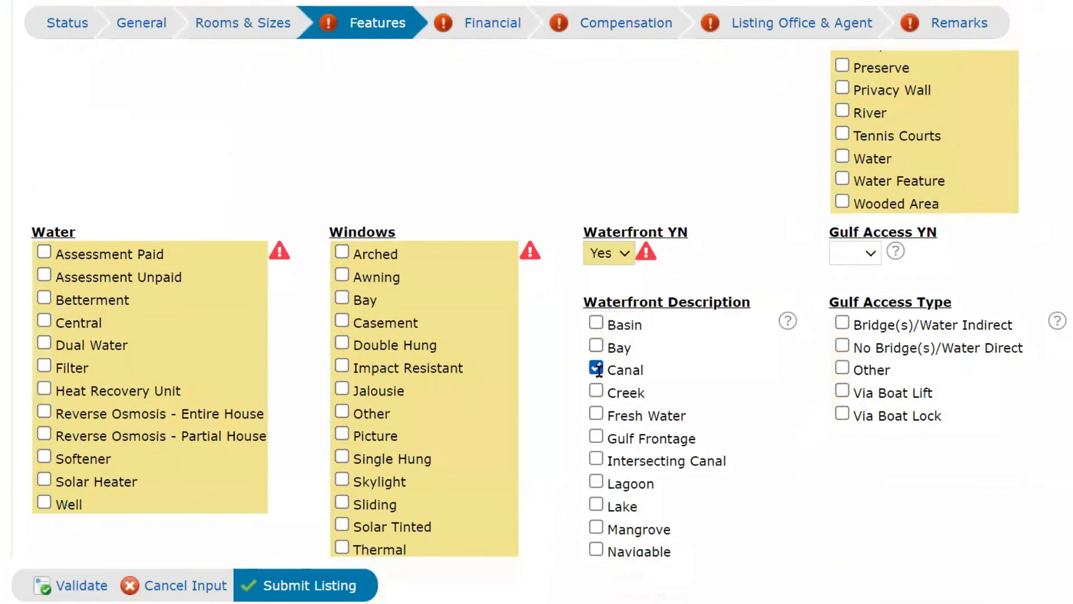
left_click(342, 254)
left_click(44, 253)
scroll(689, 416, "down", 20)
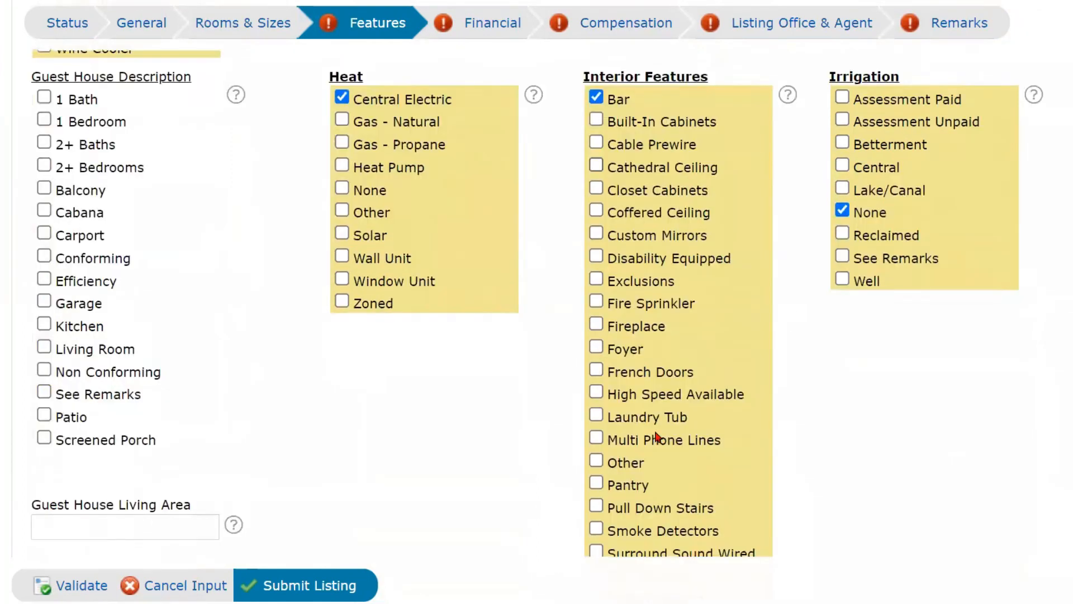
scroll(655, 434, "down", 15)
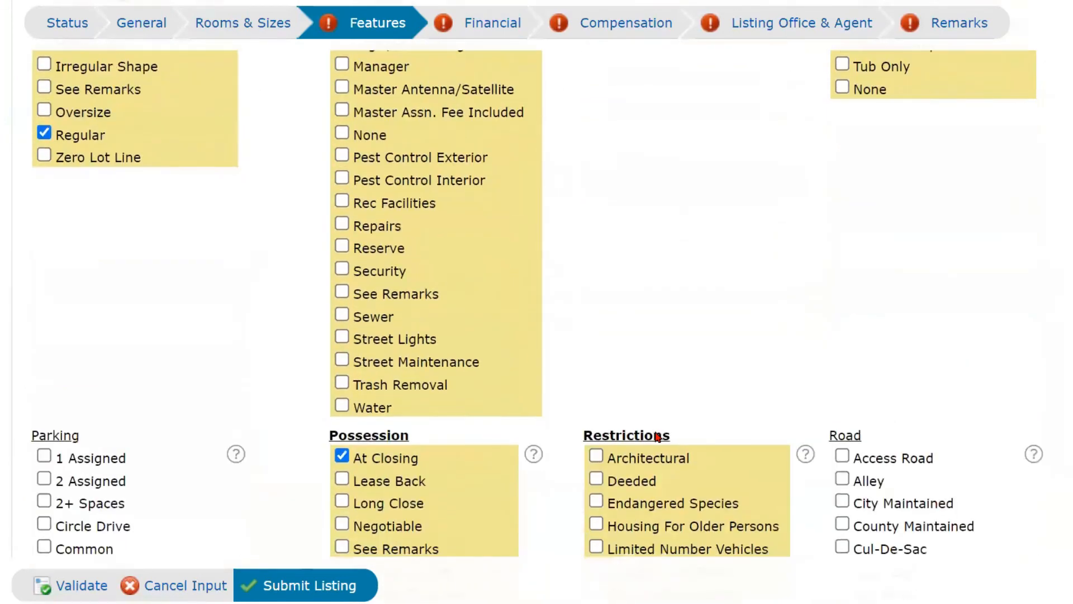
scroll(655, 434, "down", 15)
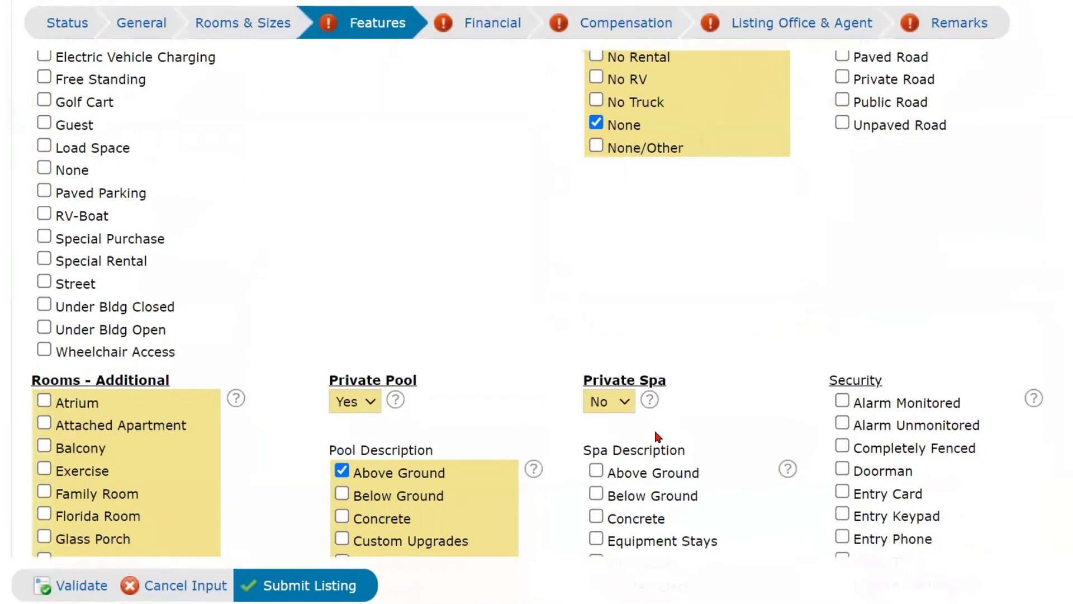
scroll(655, 433, "down", 12)
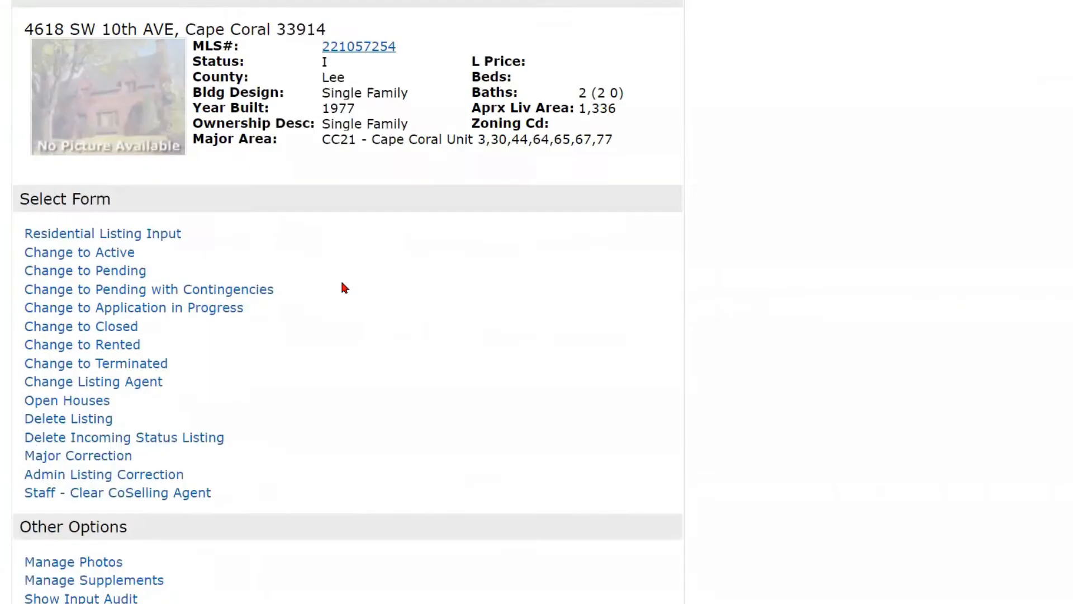
Go to My Matrix > My Listings.
scroll(342, 287, "up", 4)
mouse_move(290, 51)
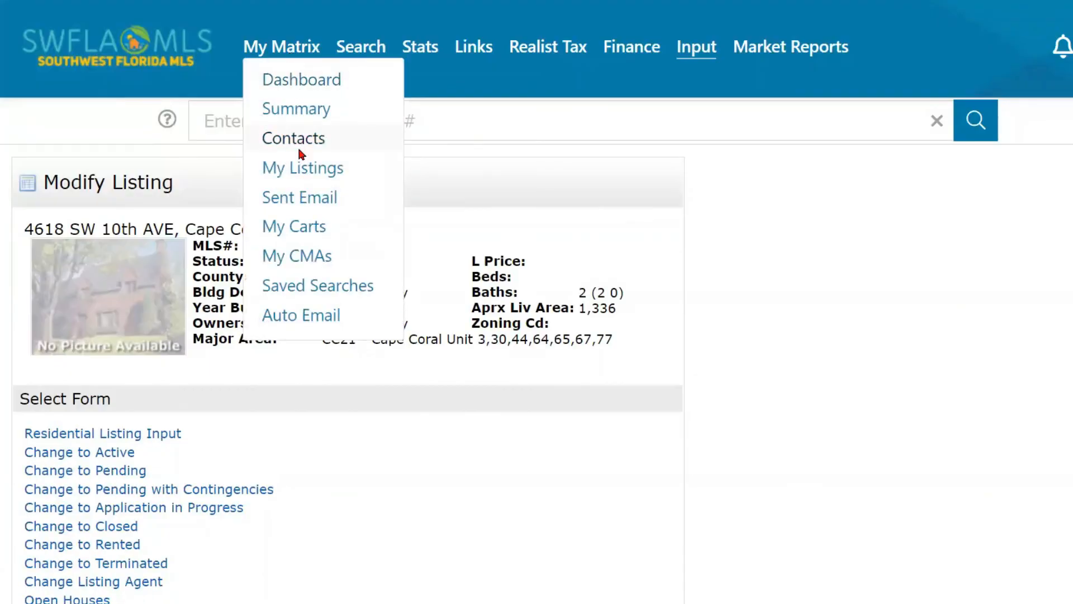
left_click(297, 164)
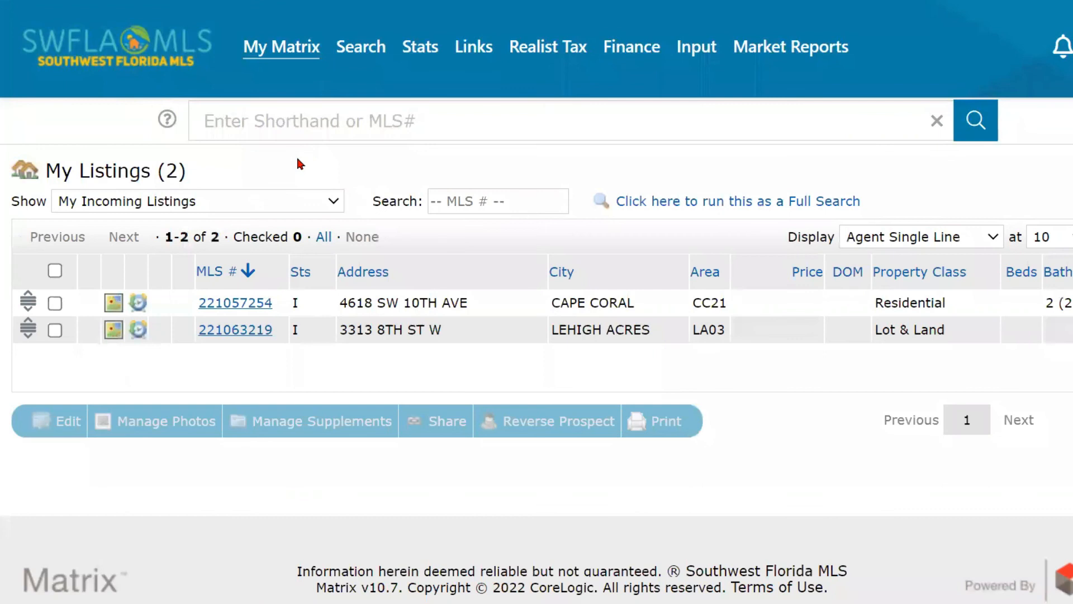
mouse_move(290, 49)
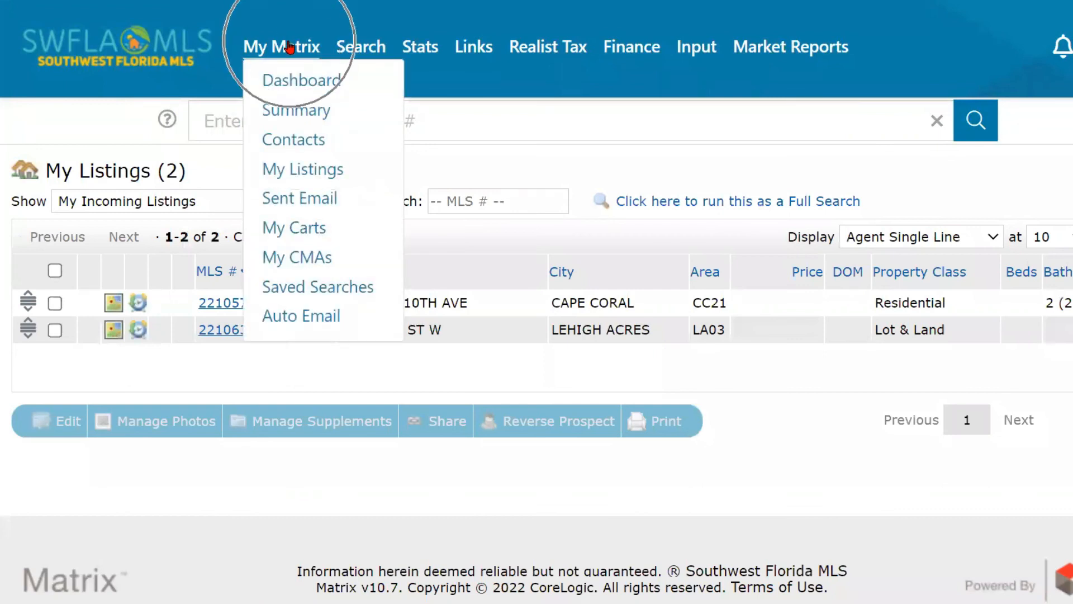
left_click(286, 173)
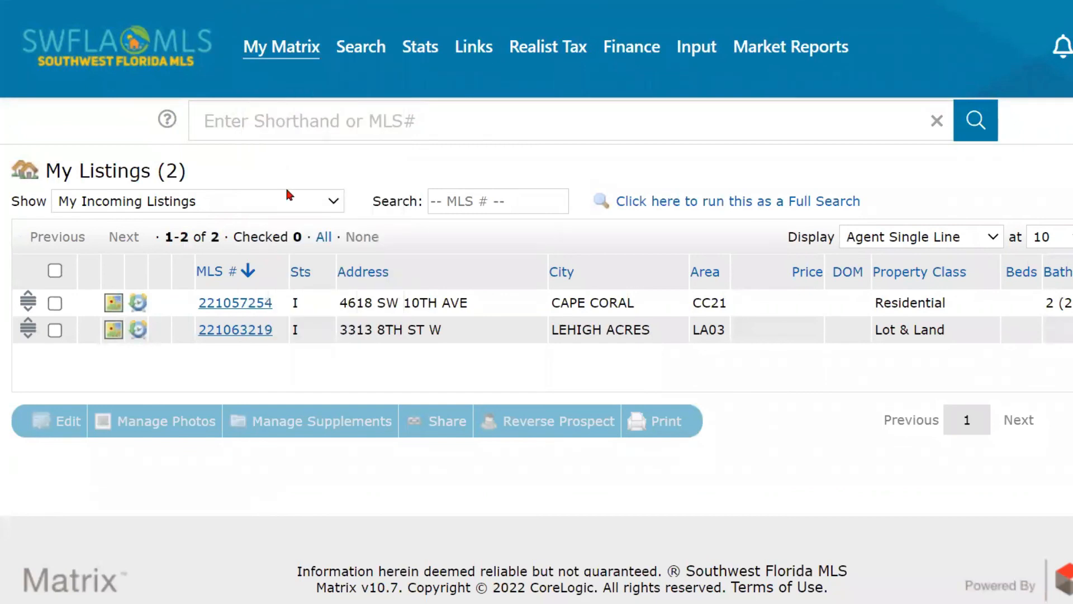
left_click(288, 199)
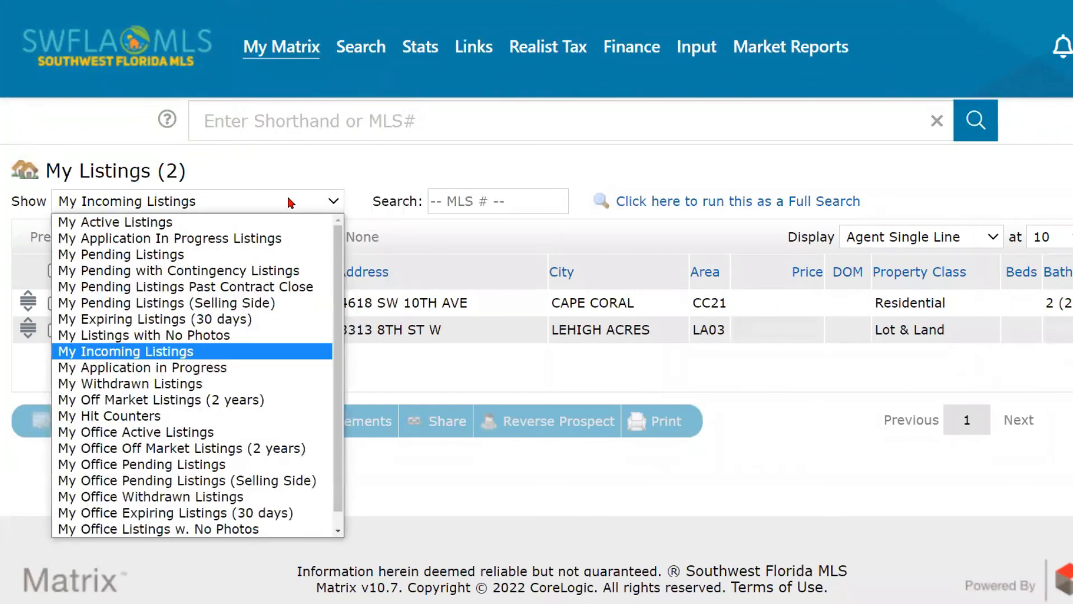
left_click(210, 224)
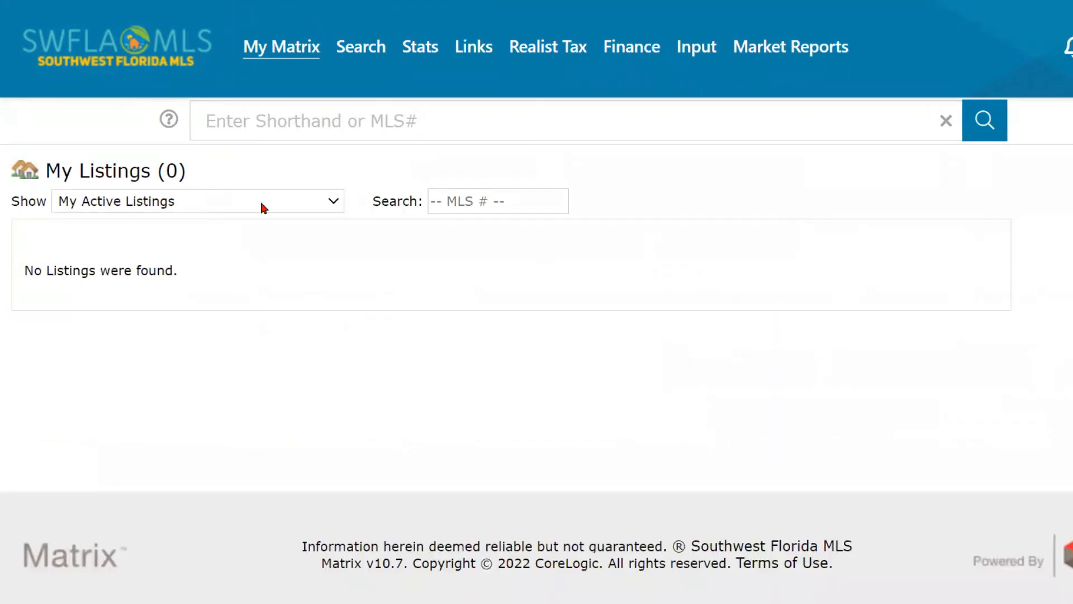
left_click(261, 204)
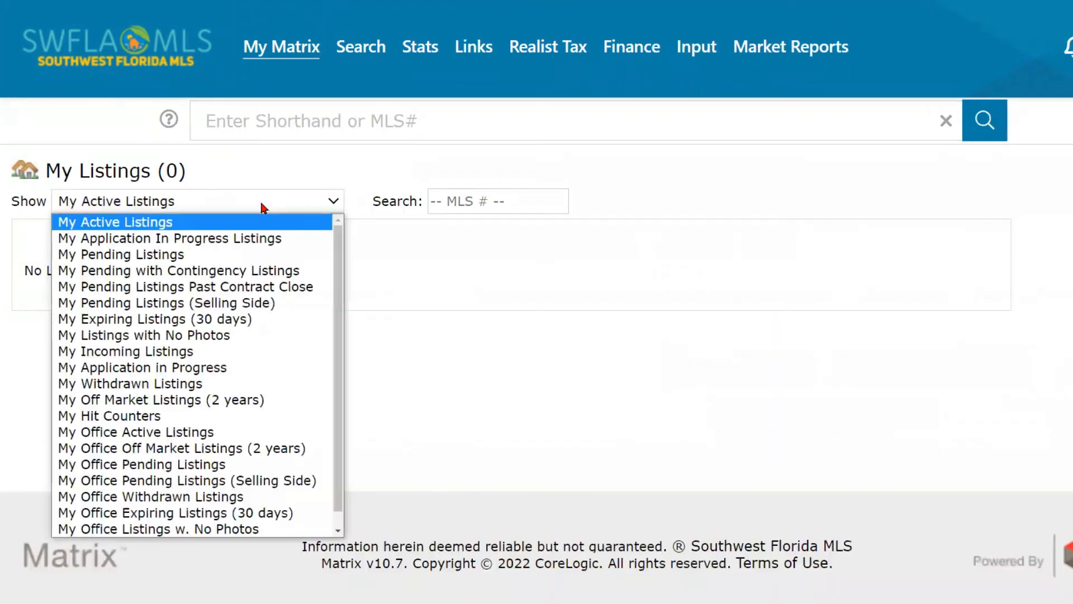
left_click(207, 351)
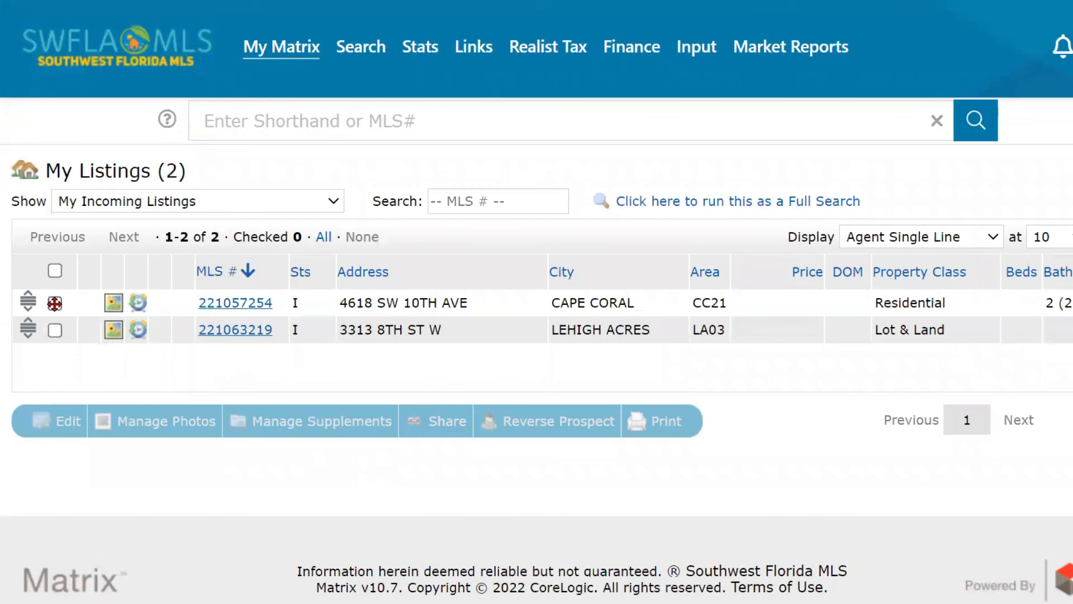
left_click(55, 303)
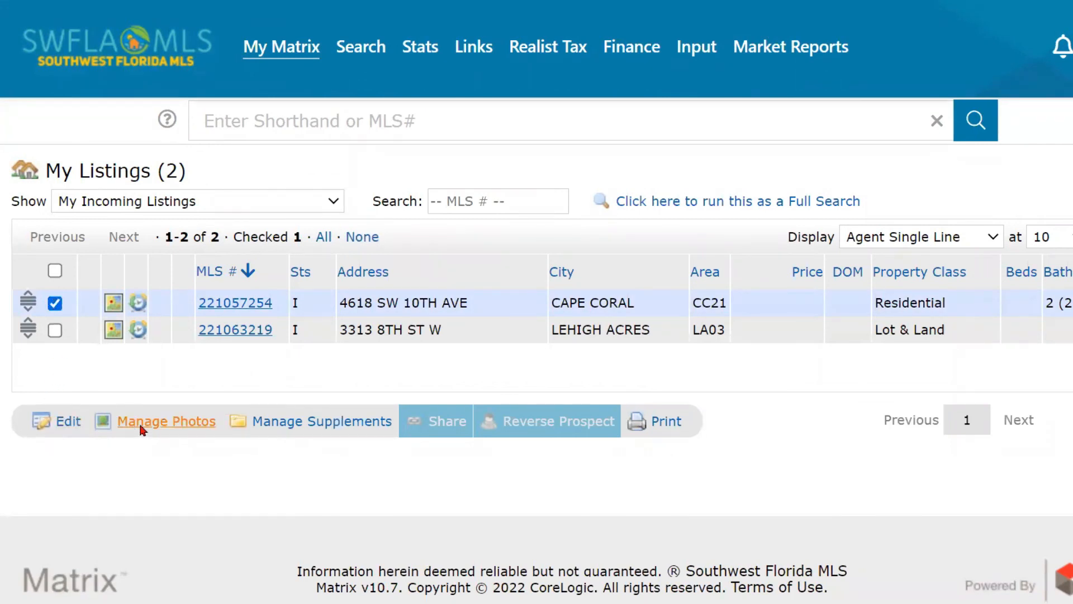
left_click(66, 425)
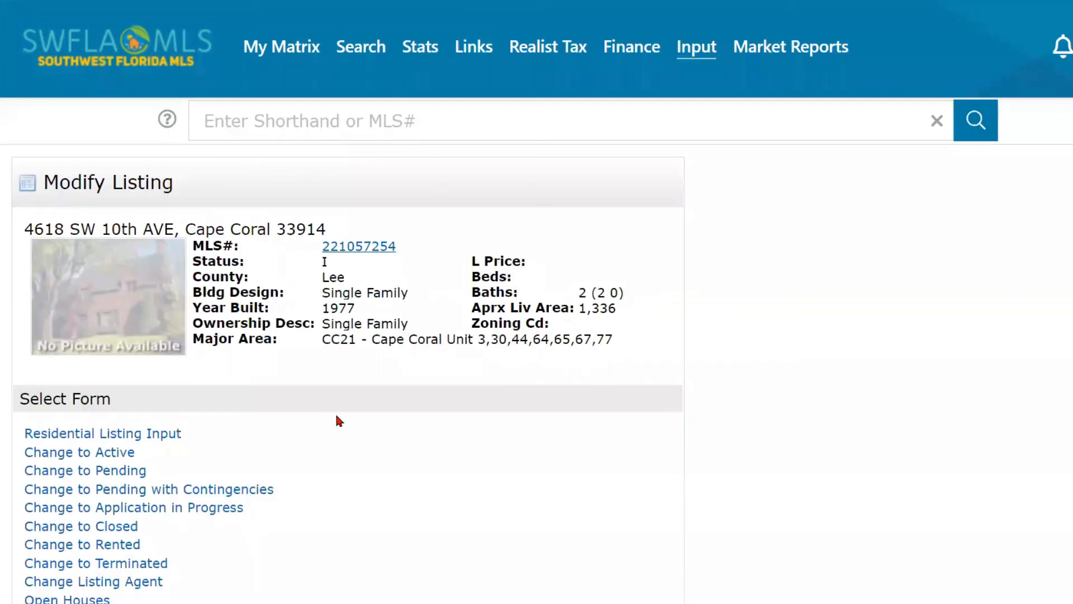
scroll(337, 419, "down", 5)
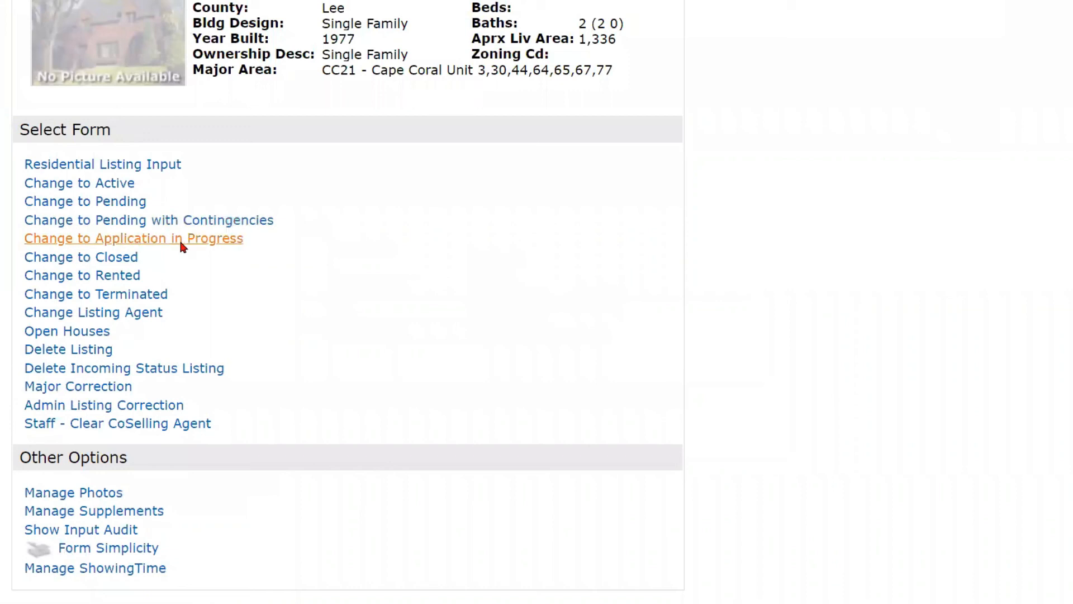
scroll(177, 242, "down", 3)
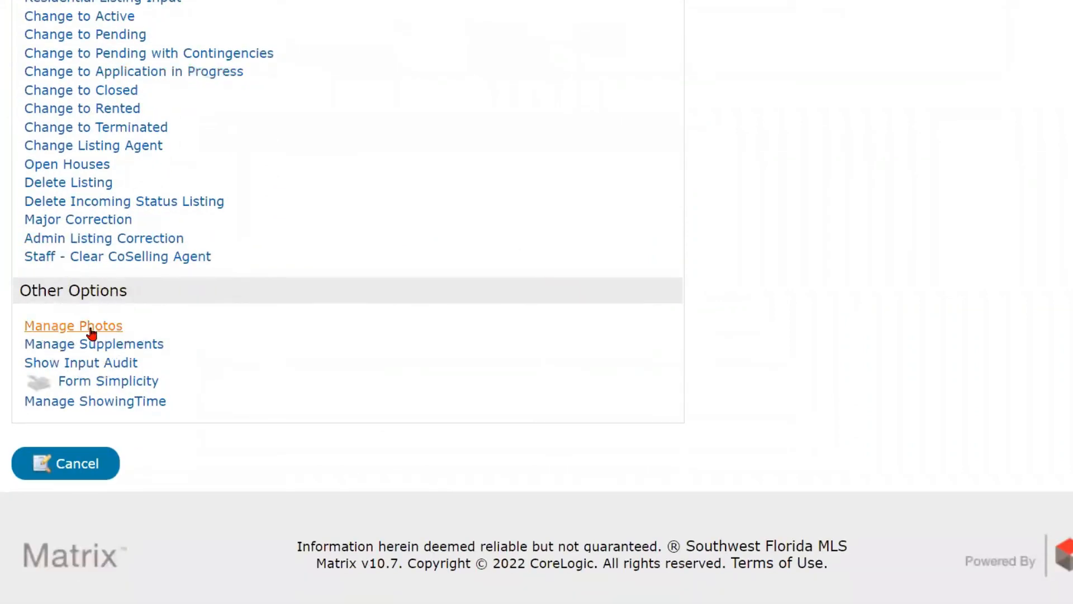
left_click(90, 409)
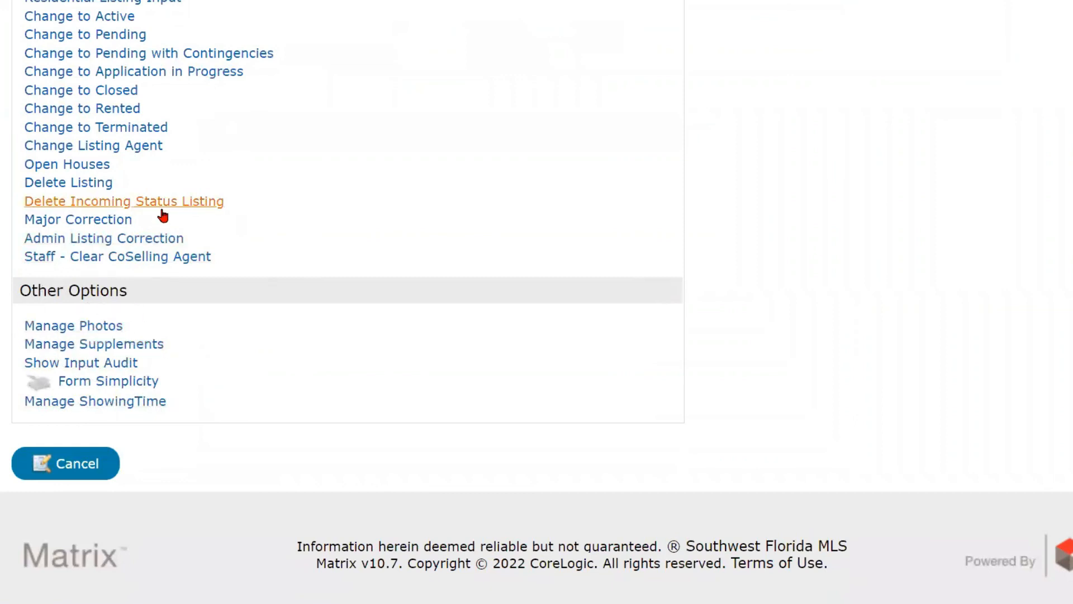
scroll(226, 192, "up", 2)
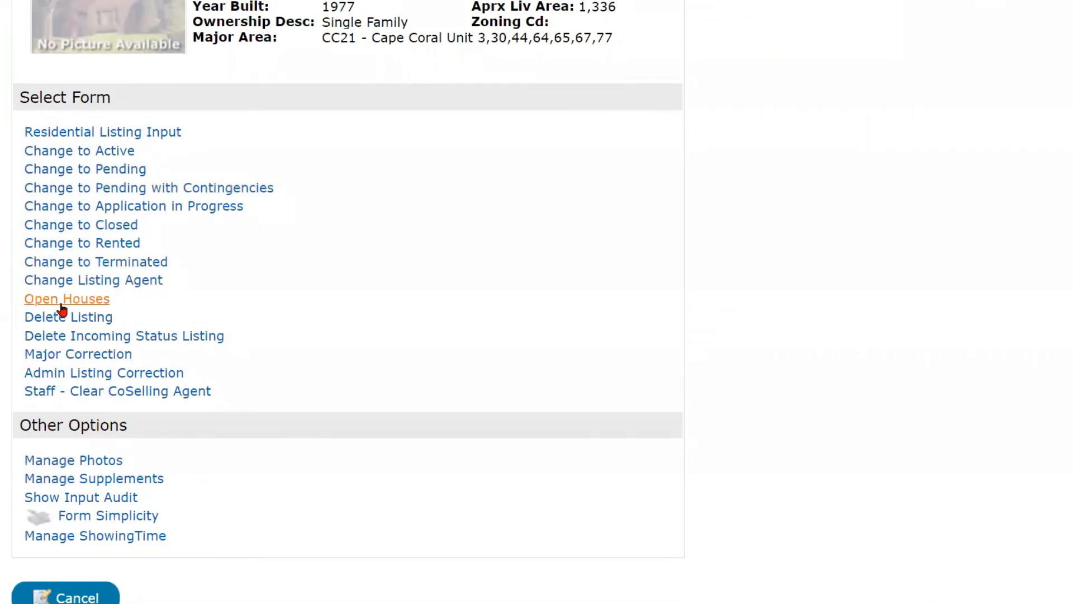
Open Change to Pending for listing 221057254, entering then clearing a selling agent code.
left_click(72, 171)
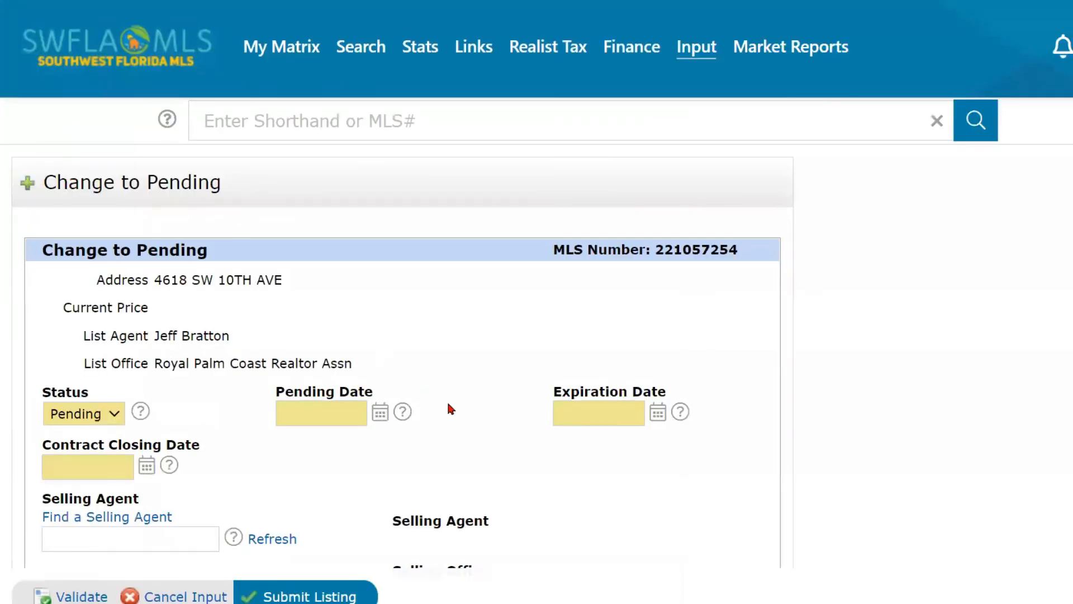
scroll(450, 407, "down", 2)
scroll(460, 413, "down", 1)
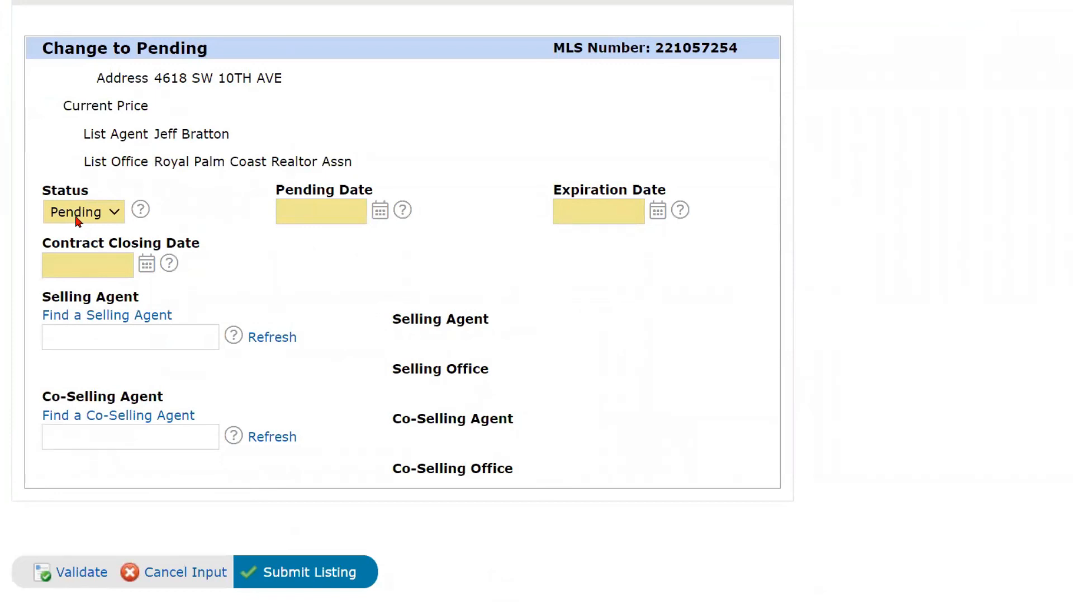
left_click(105, 334)
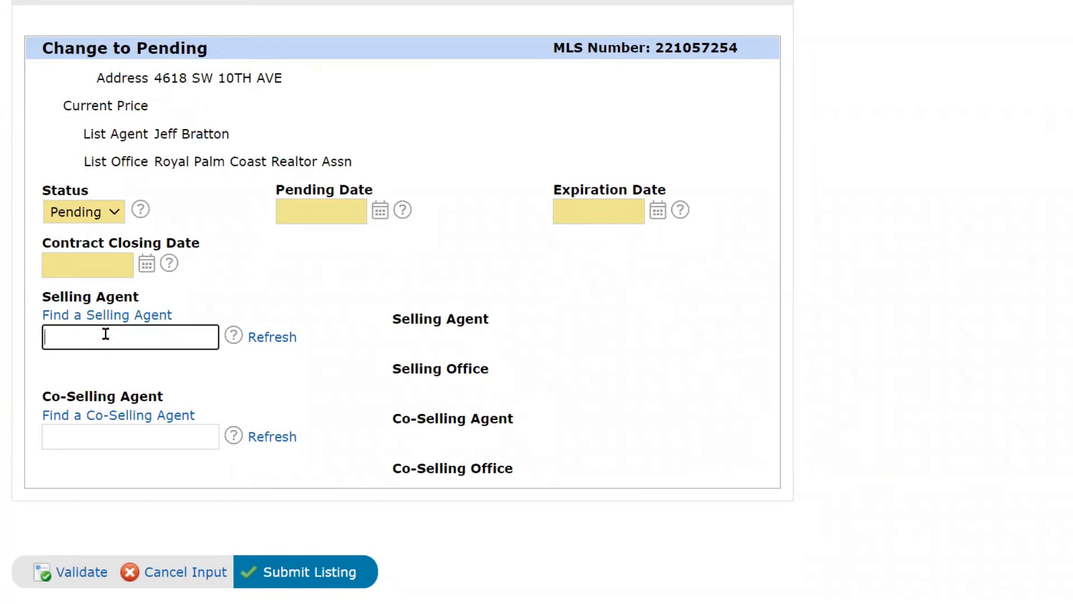
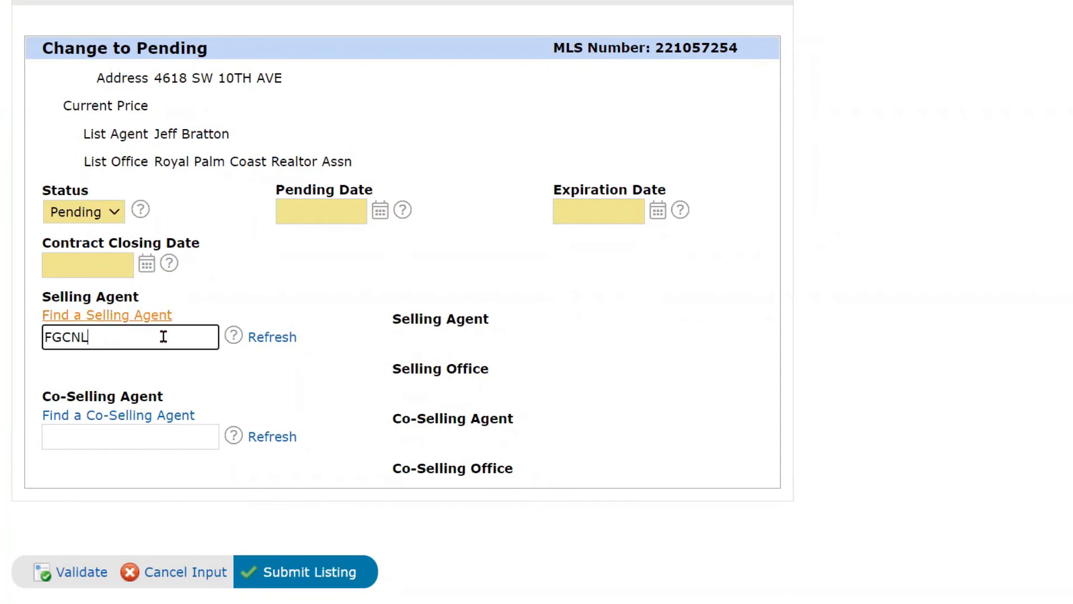
key("ctrl+a")
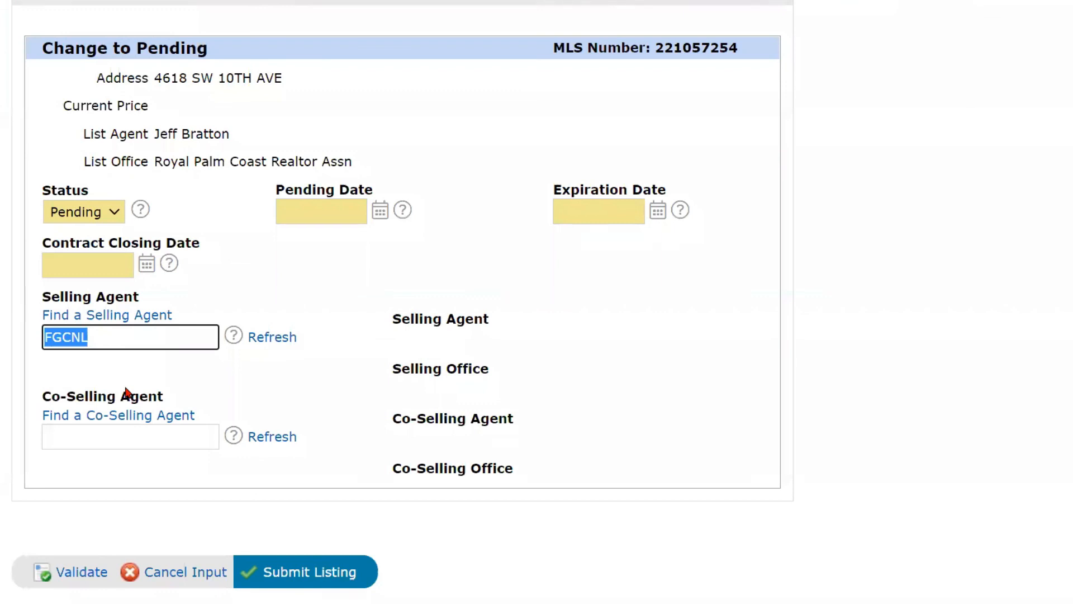
key("BackSpace")
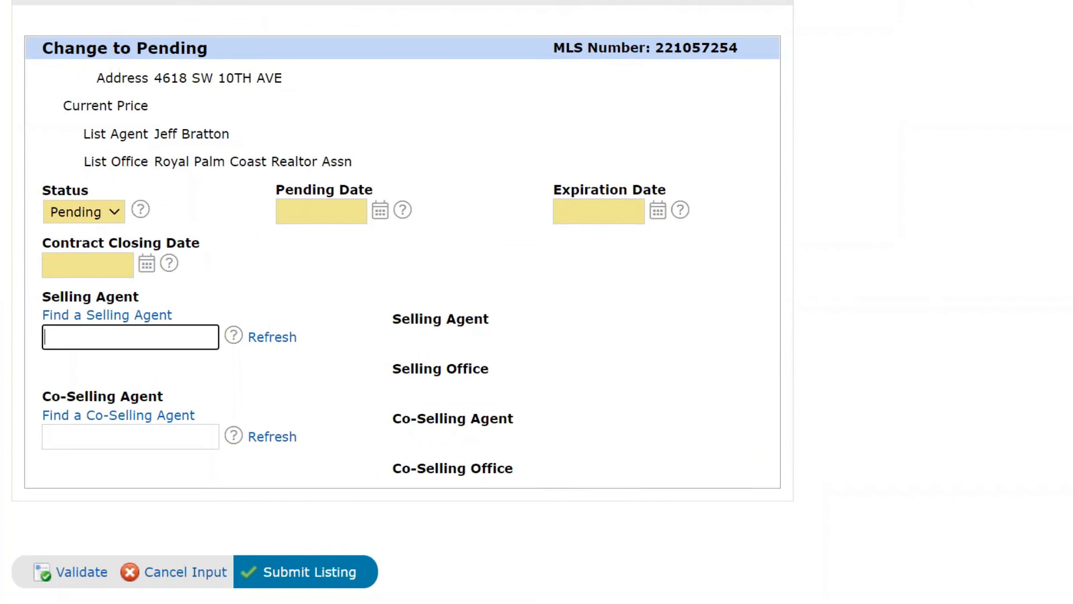
Return to the My Matrix Dashboard.
scroll(221, 273, "up", 4)
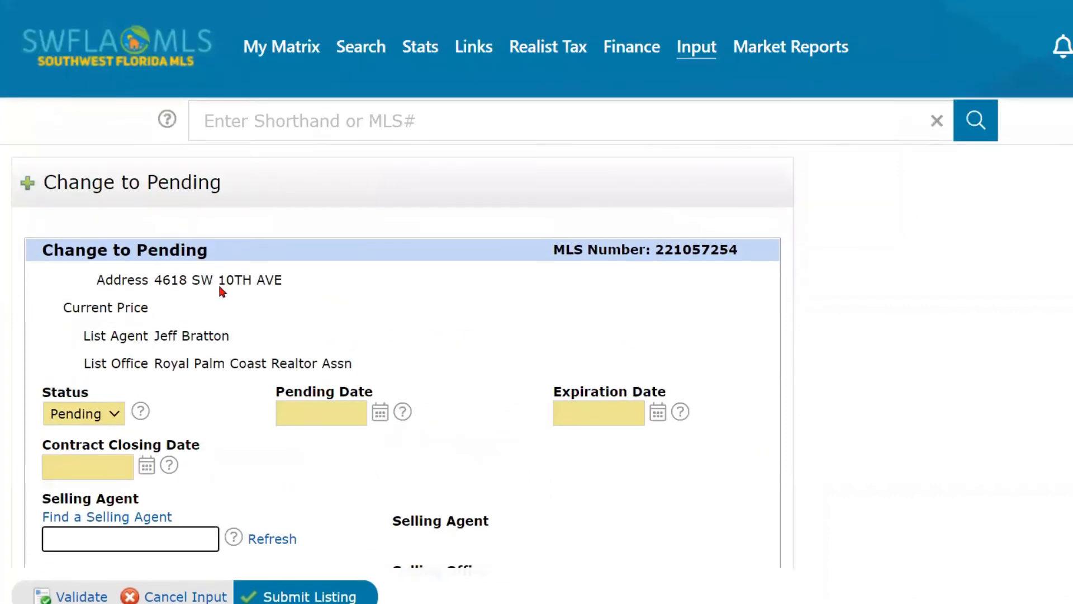
mouse_move(273, 59)
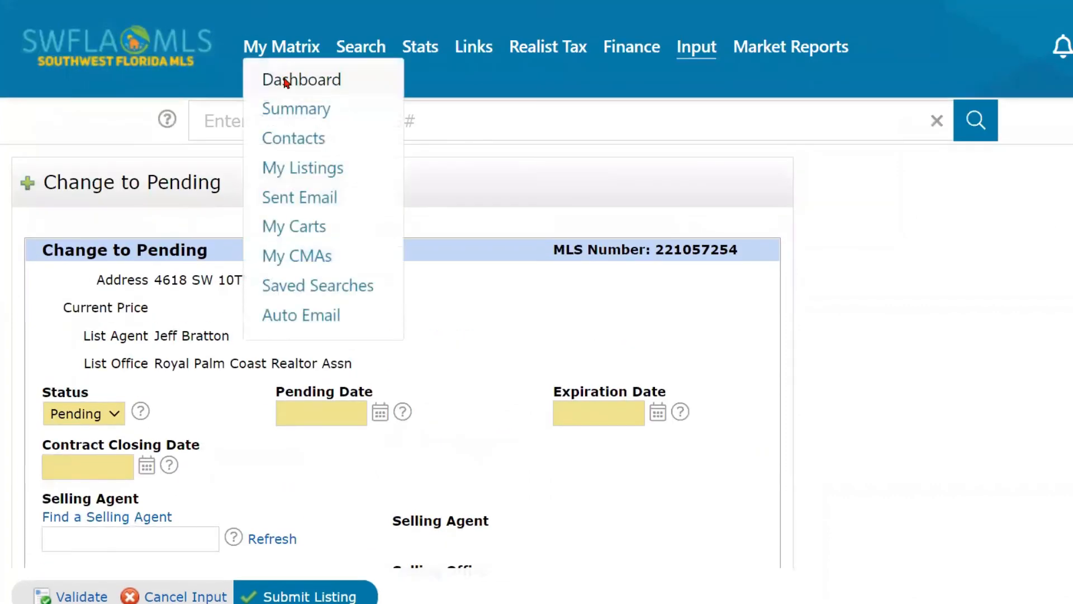
left_click(286, 82)
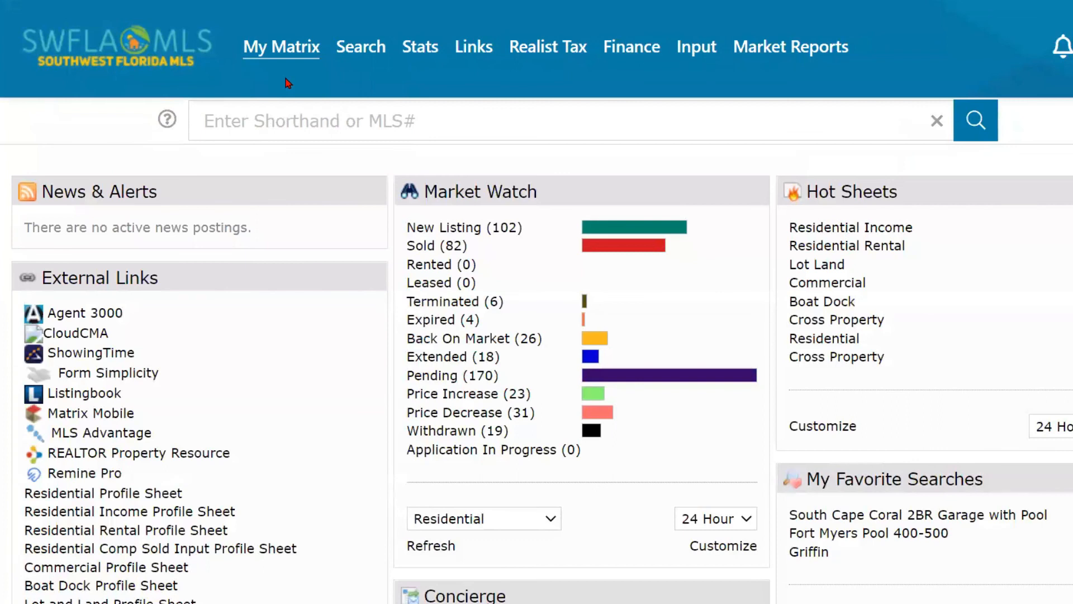